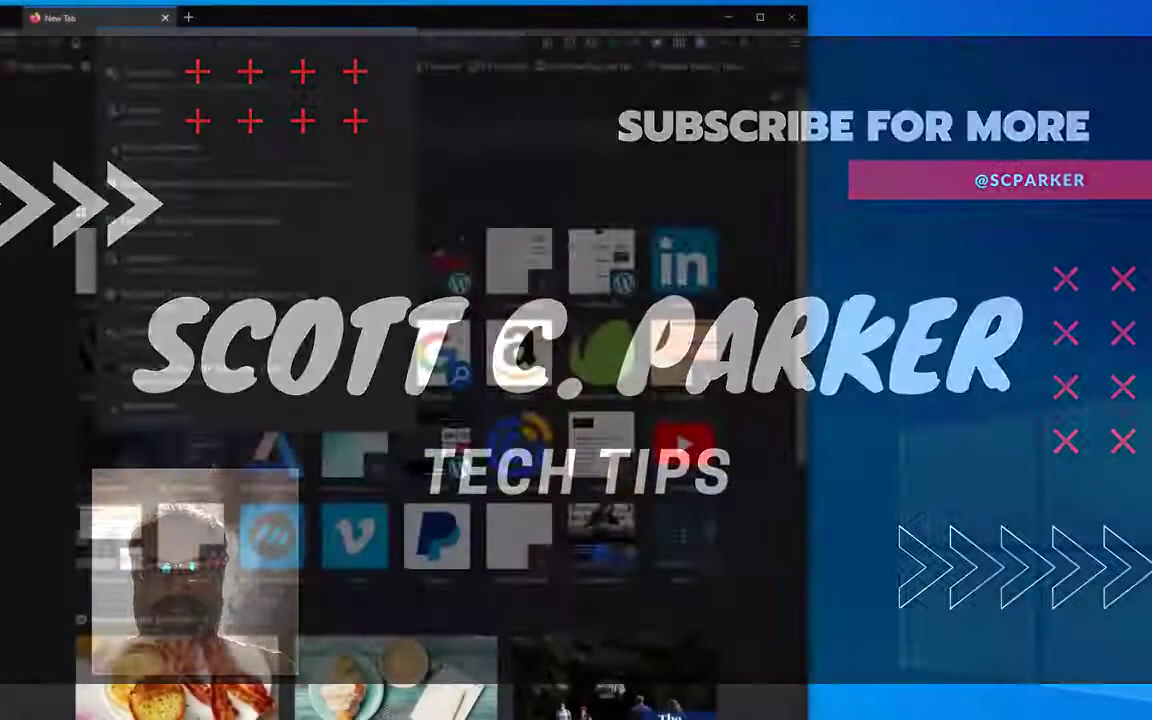
Download the OBS Studio installer for Windows from obsproject.com and save the file
{"action": "type", "text": "obsproject.com/"}
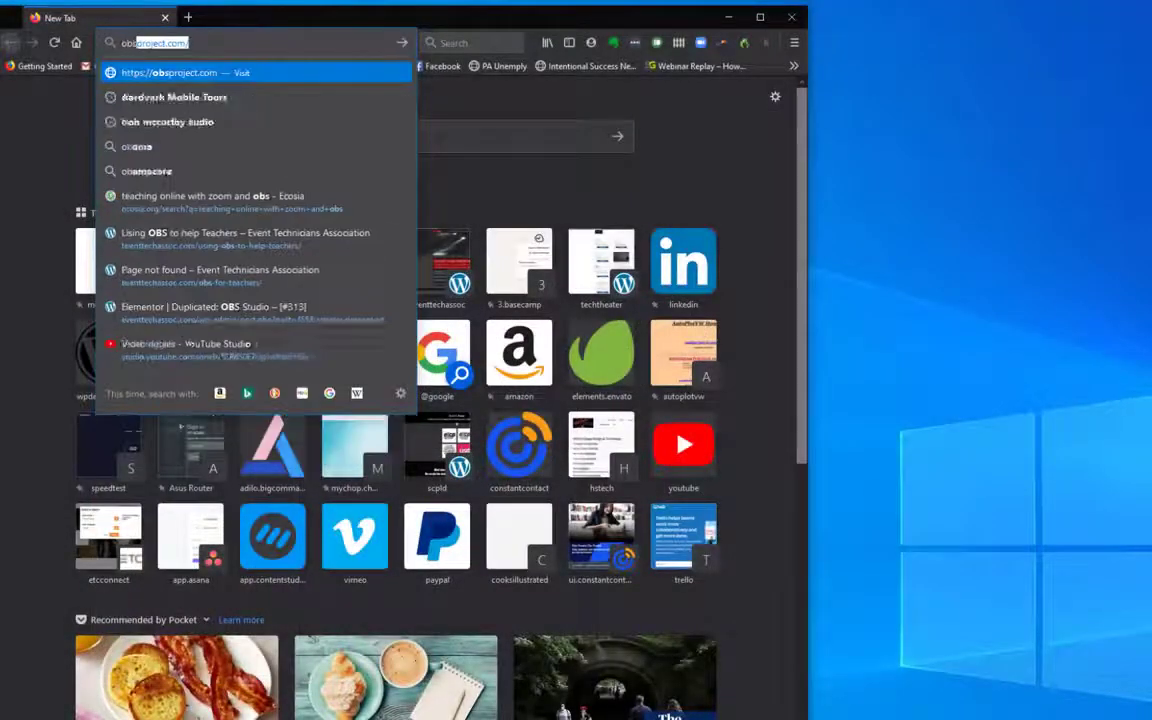
{"action": "key", "text": "Return"}
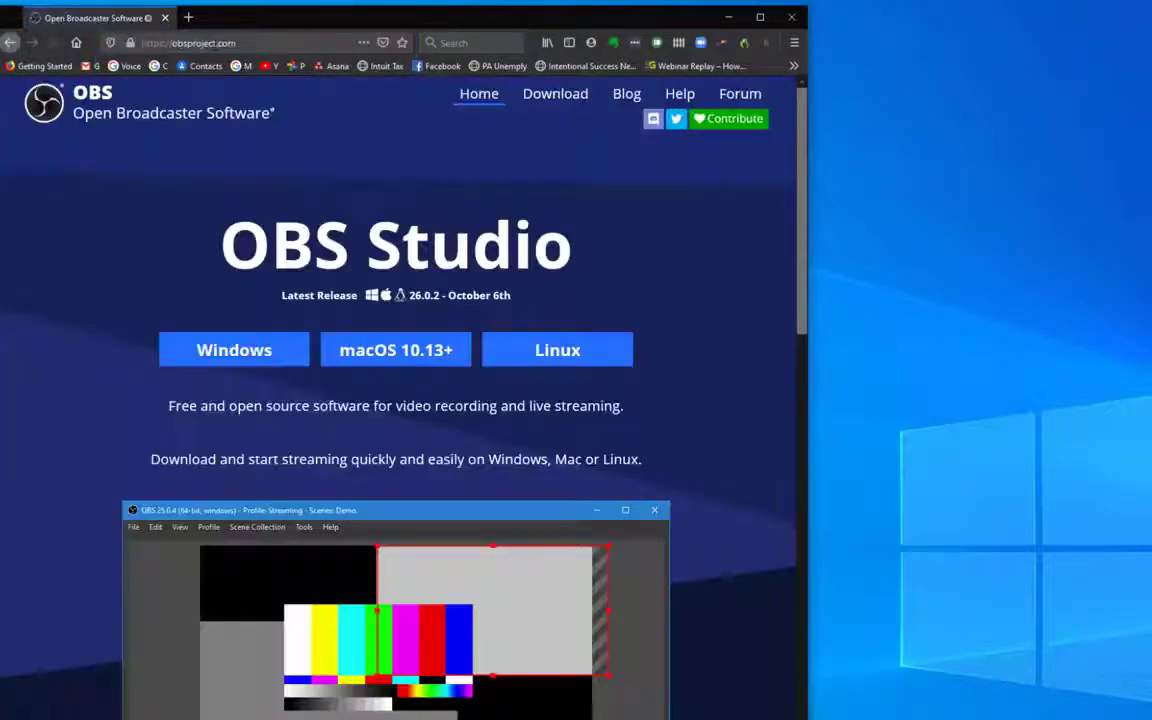
{"action": "left_click_drag", "start_coordinate": [808, 128], "coordinate": [1150, 132]}
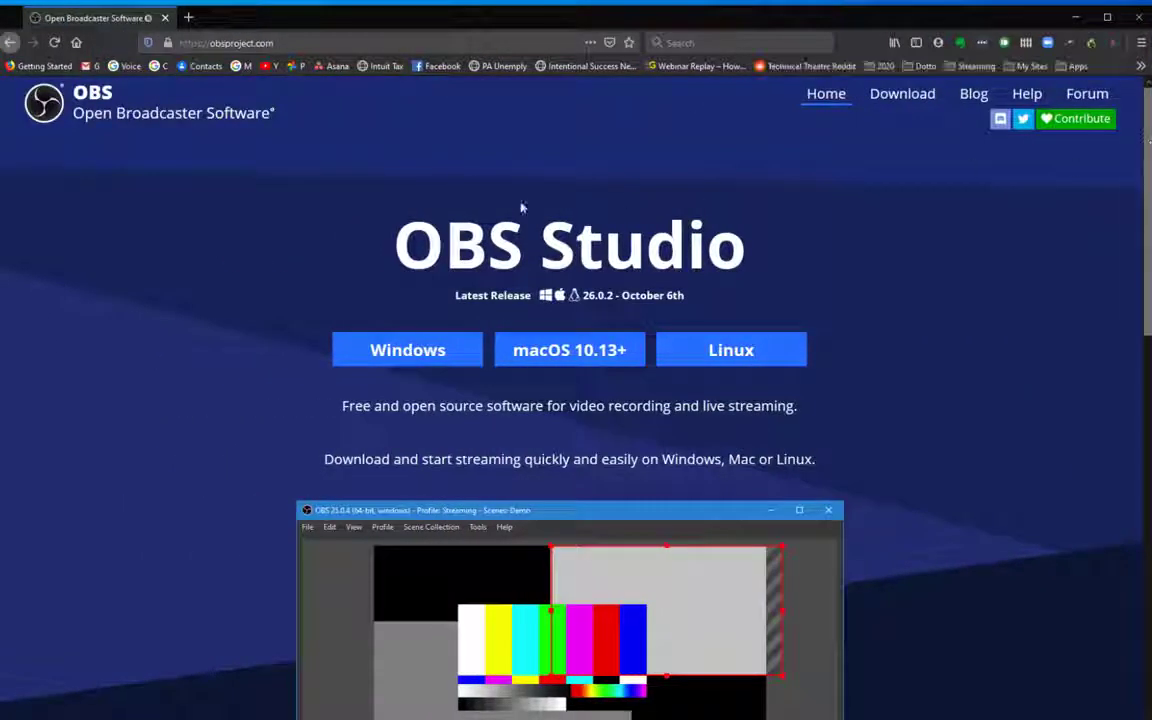
{"action": "left_click", "coordinate": [408, 352]}
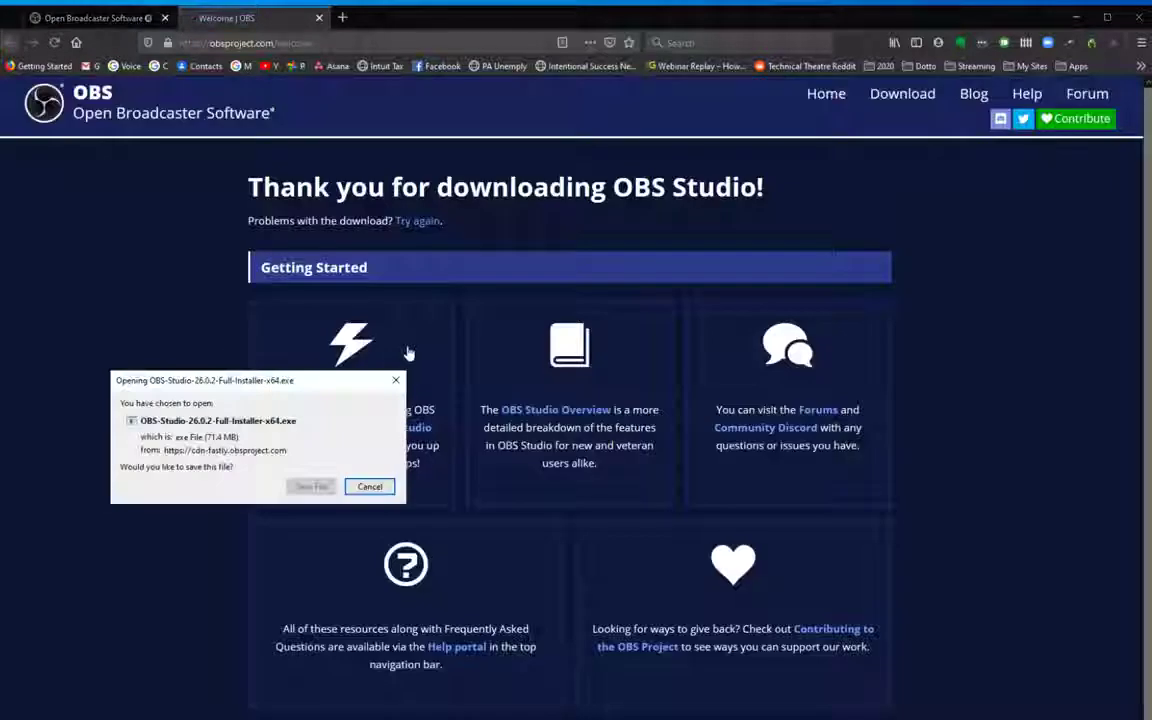
{"action": "left_click", "coordinate": [311, 487]}
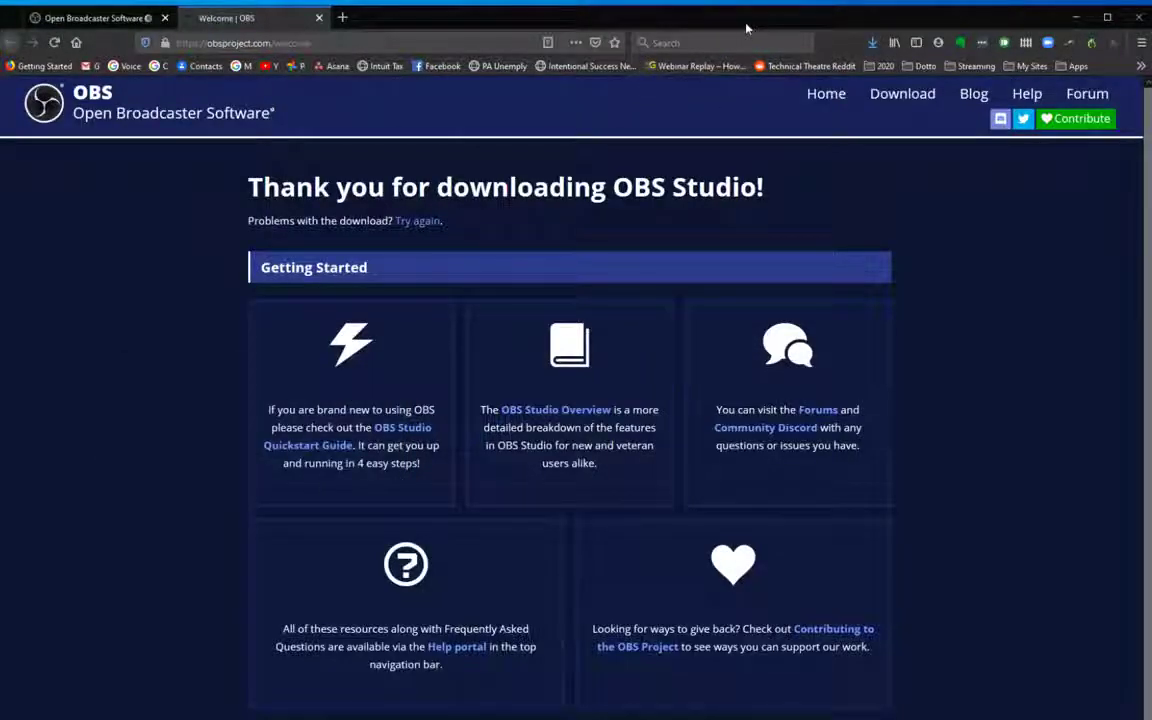
Run the downloaded OBS Studio 26.0.2 installer, install to the default folder, and launch the program on finishing
{"action": "left_click", "coordinate": [873, 44]}
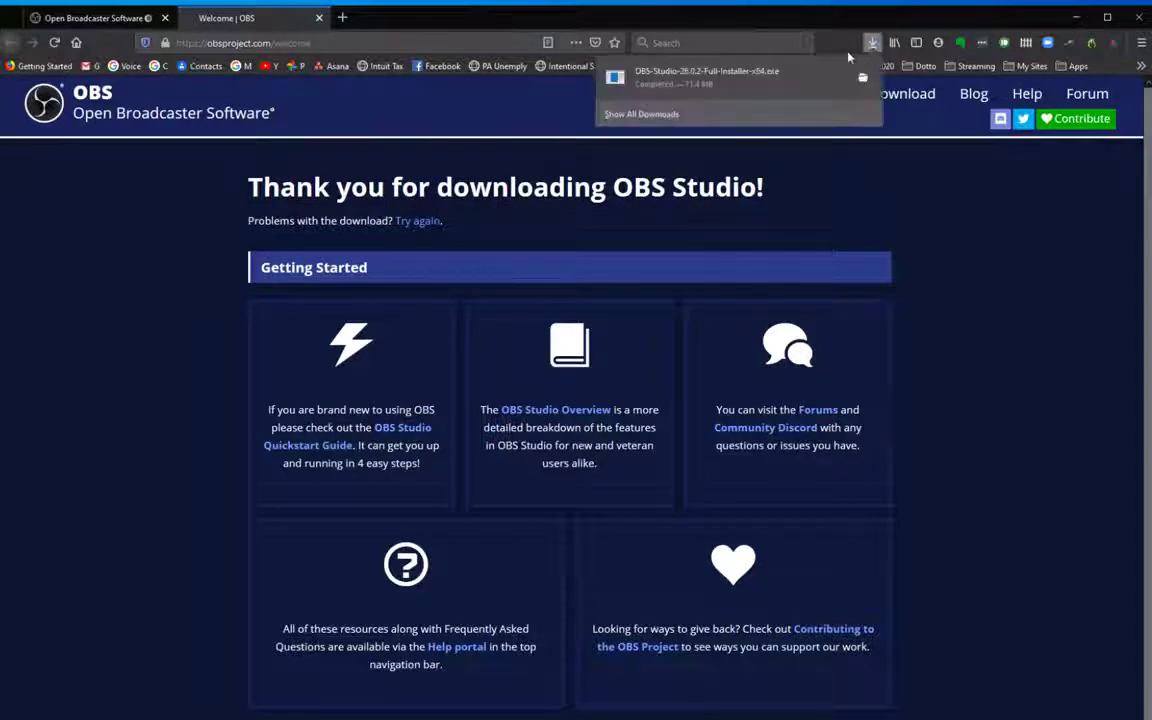
{"action": "left_click", "coordinate": [692, 77]}
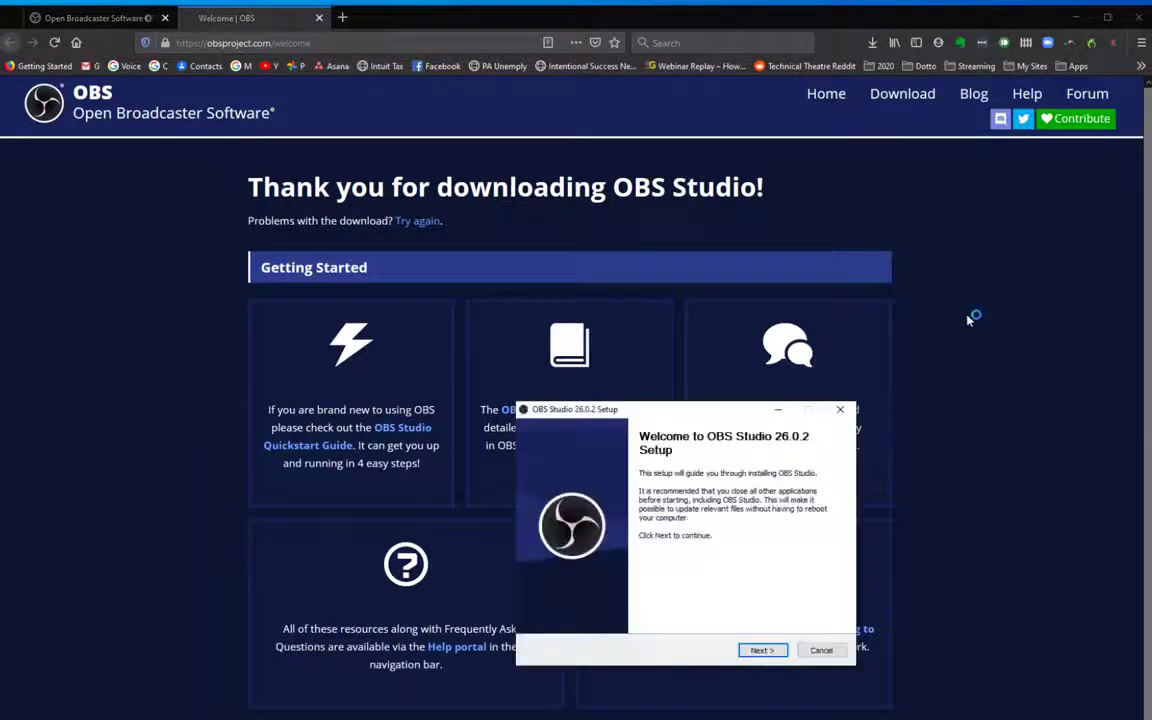
{"action": "left_click", "coordinate": [762, 652]}
{"action": "left_click", "coordinate": [777, 651]}
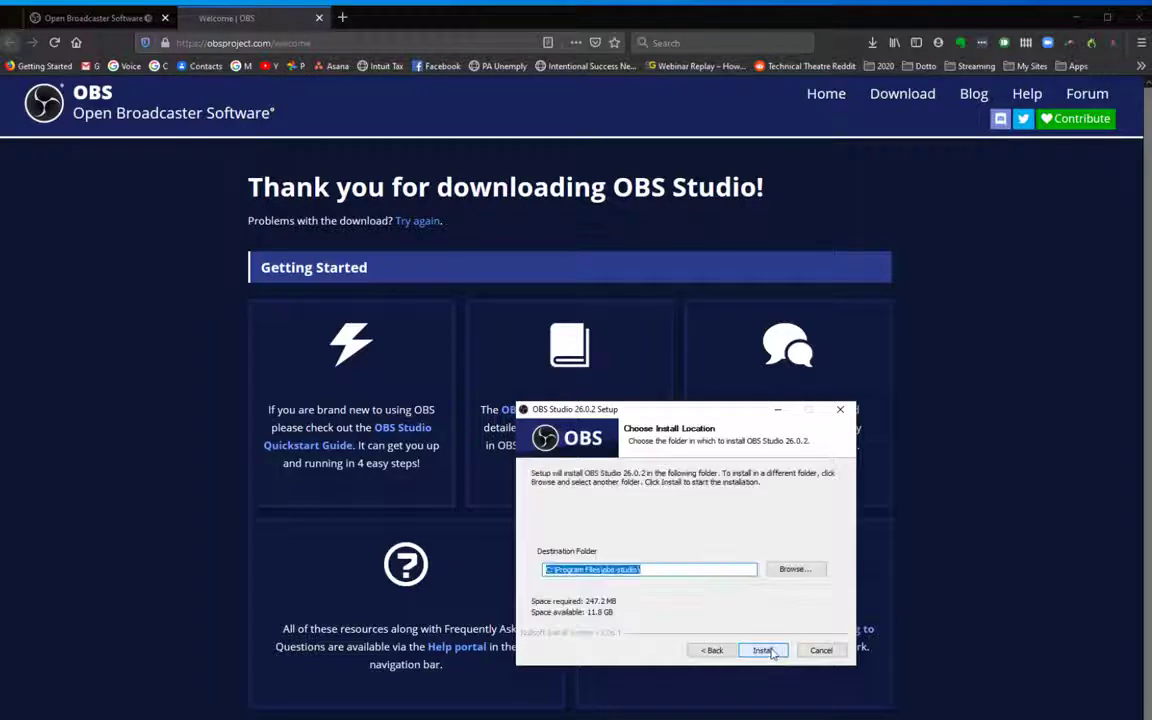
{"action": "left_click", "coordinate": [765, 651]}
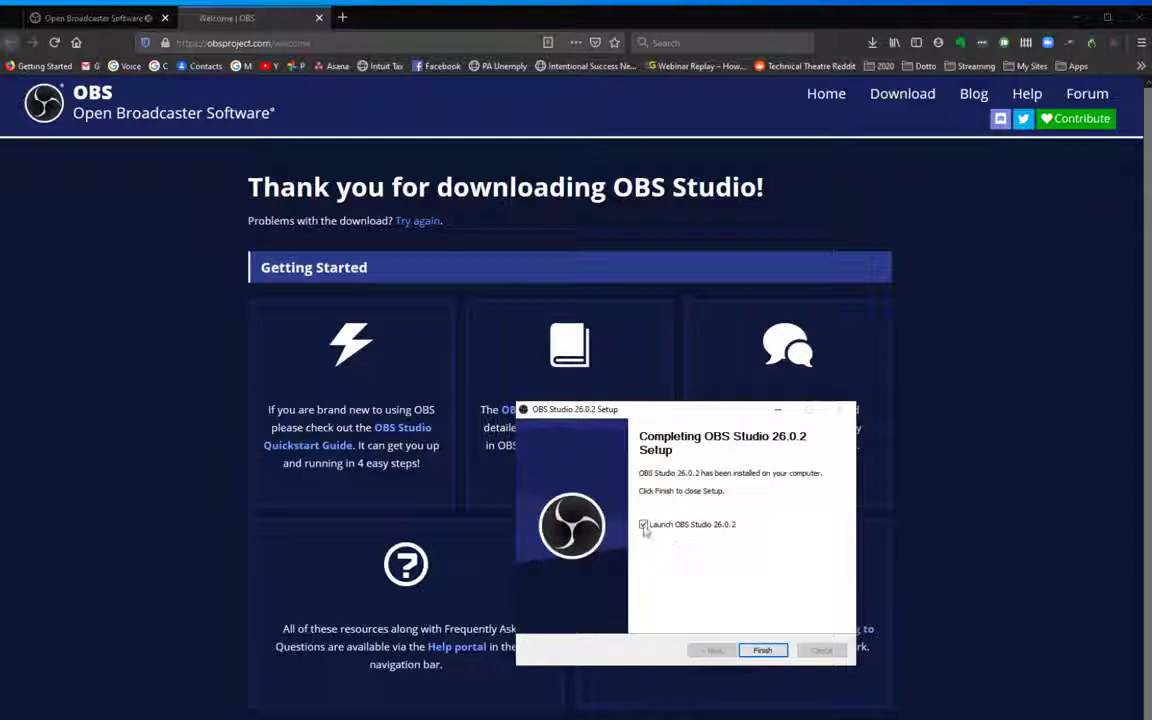
{"action": "left_click", "coordinate": [762, 651]}
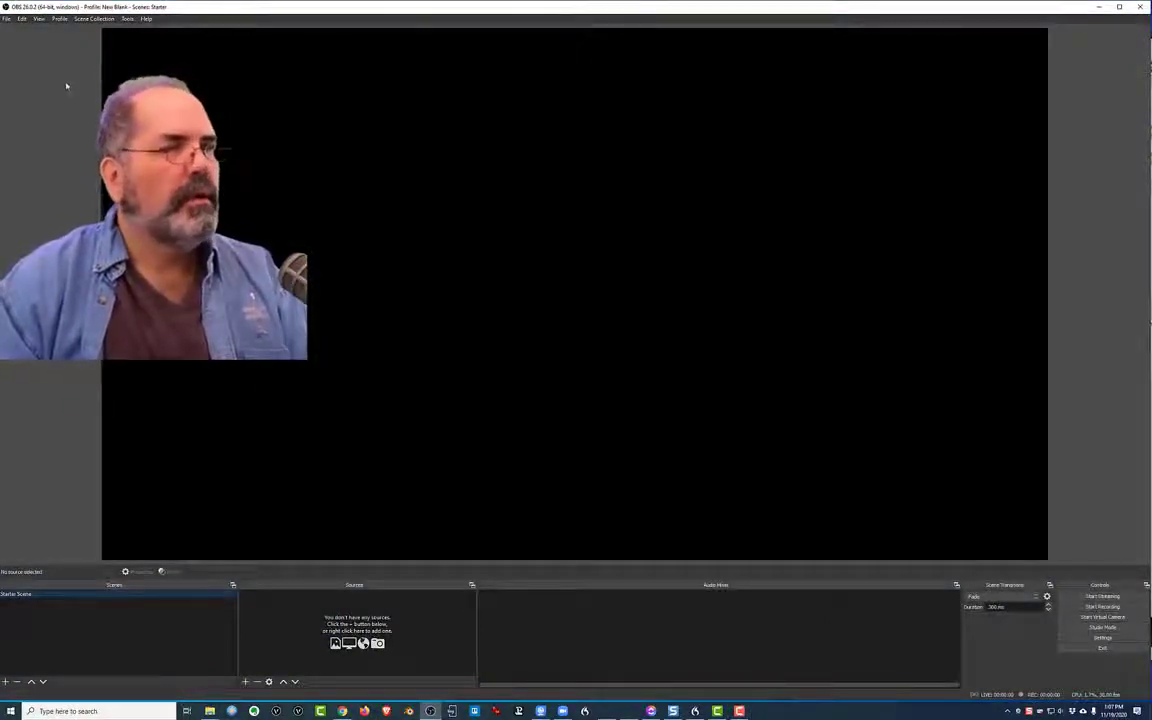
Add a Video Capture Device source named C910 to the Starter Scene, using the Logitech HD Pro Webcam C910
{"action": "left_click", "coordinate": [246, 681]}
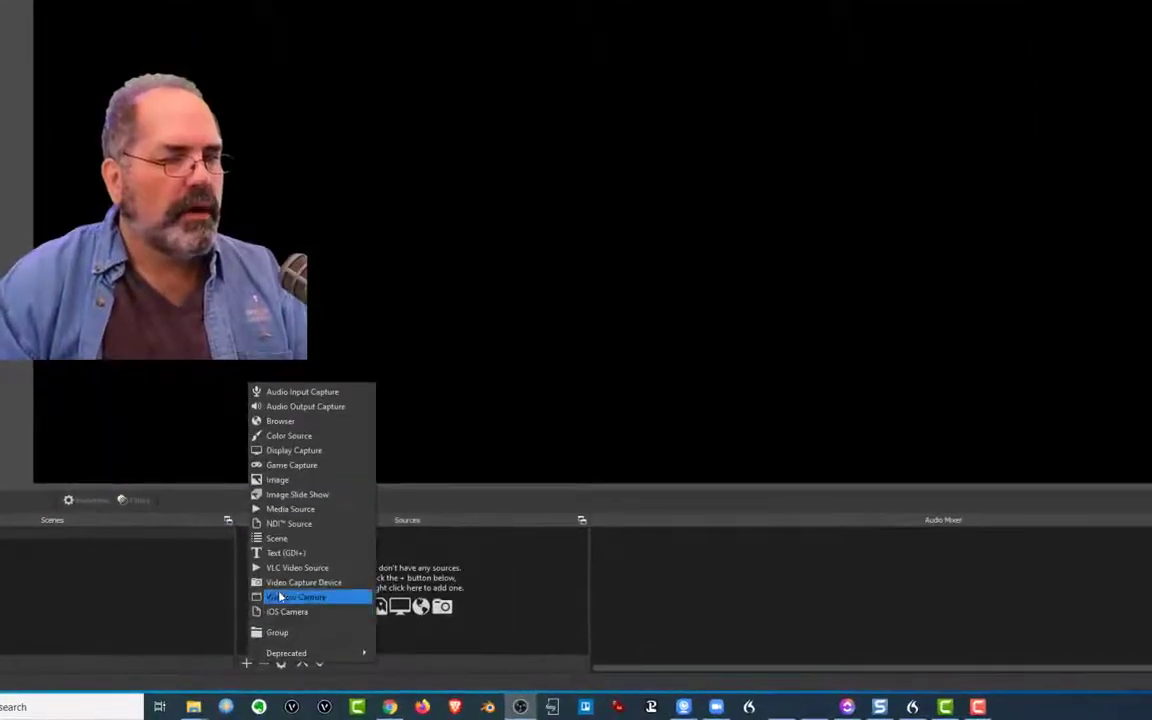
{"action": "left_click", "coordinate": [286, 583]}
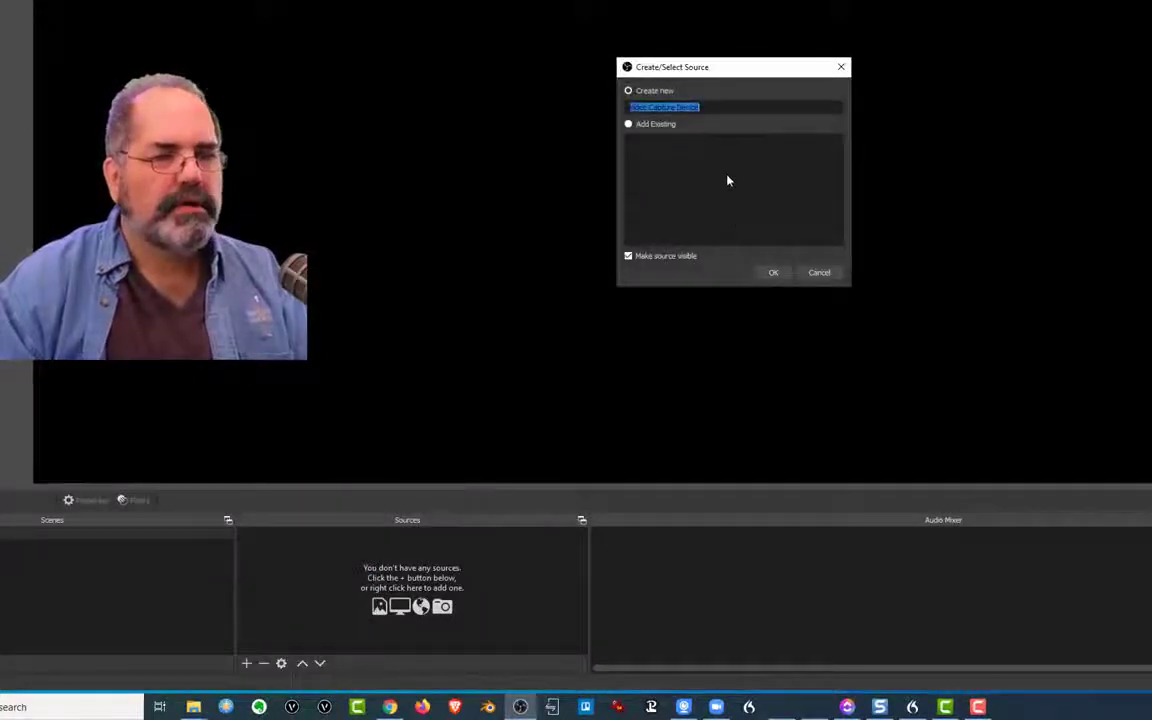
{"action": "type", "text": "C"}
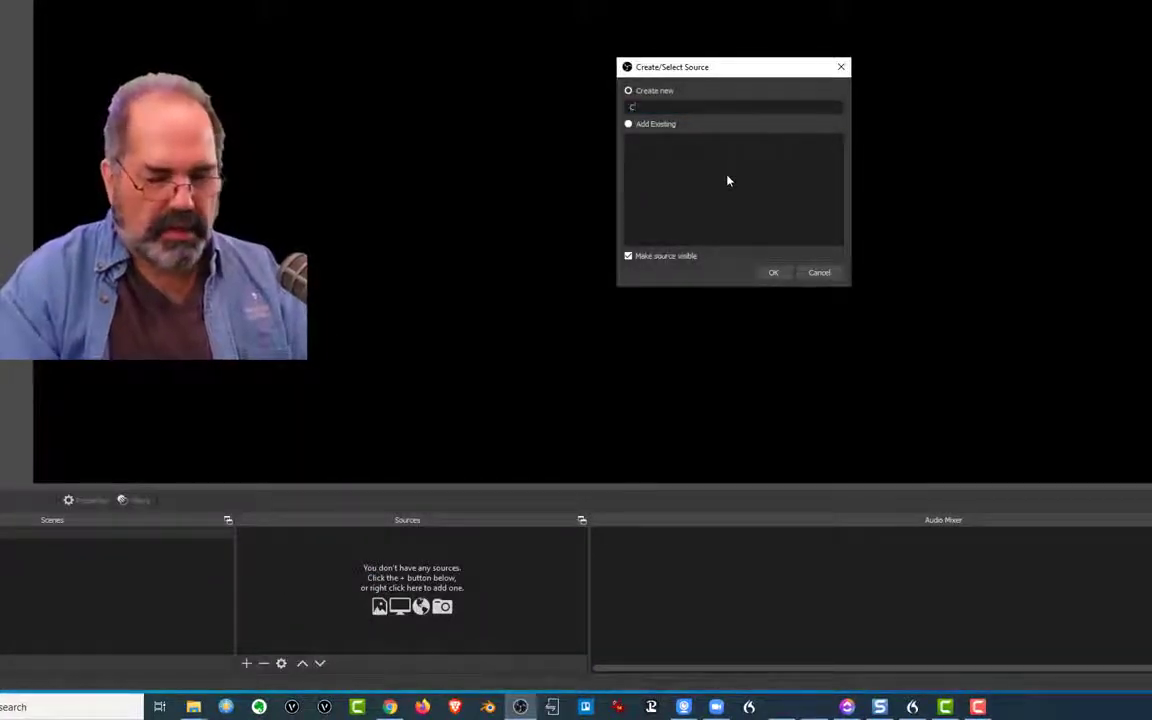
{"action": "type", "text": "920"}
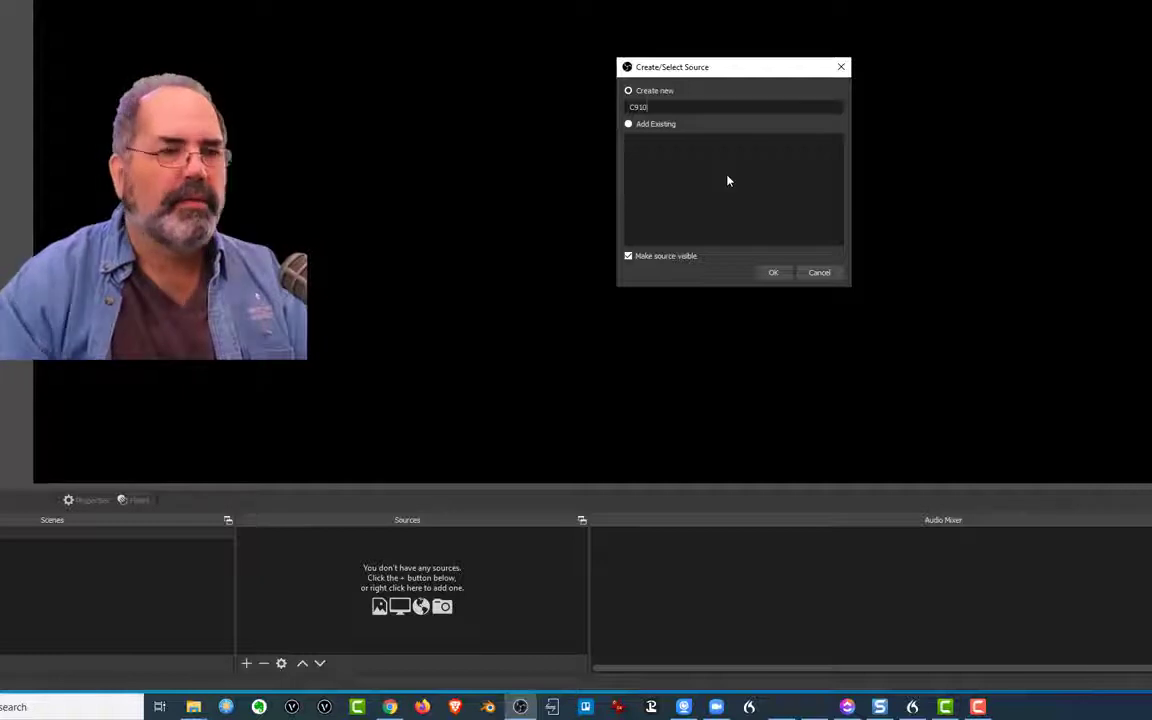
{"action": "left_click", "coordinate": [773, 272]}
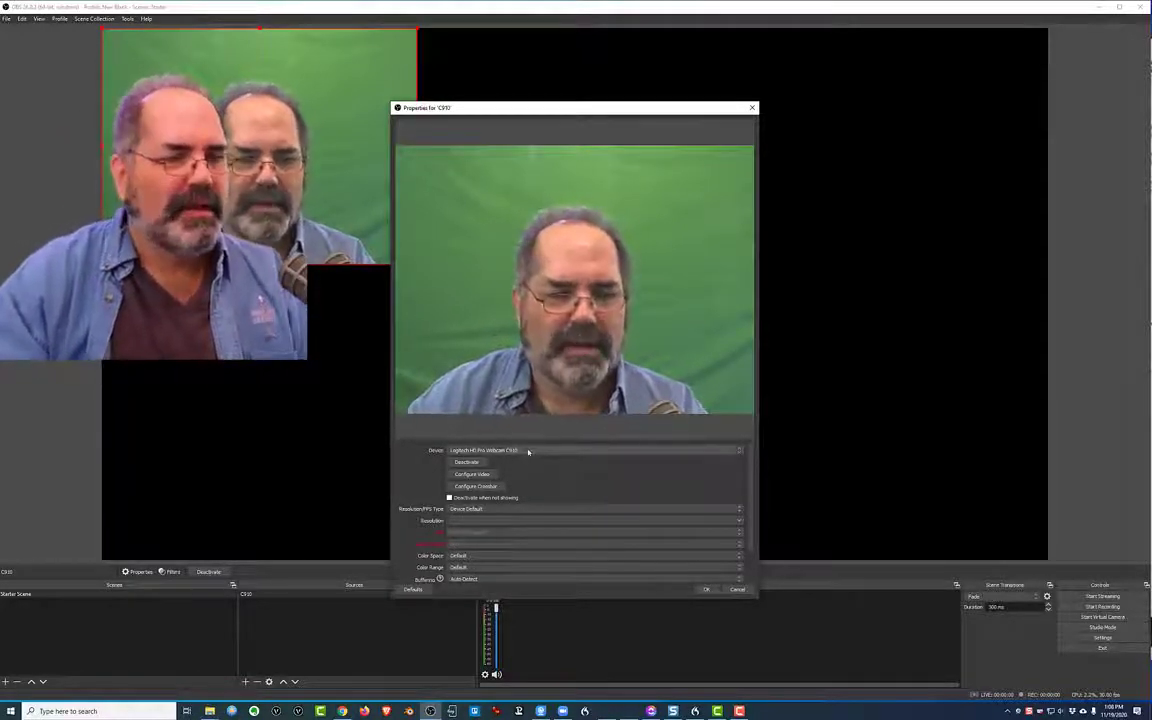
{"action": "left_click", "coordinate": [706, 589]}
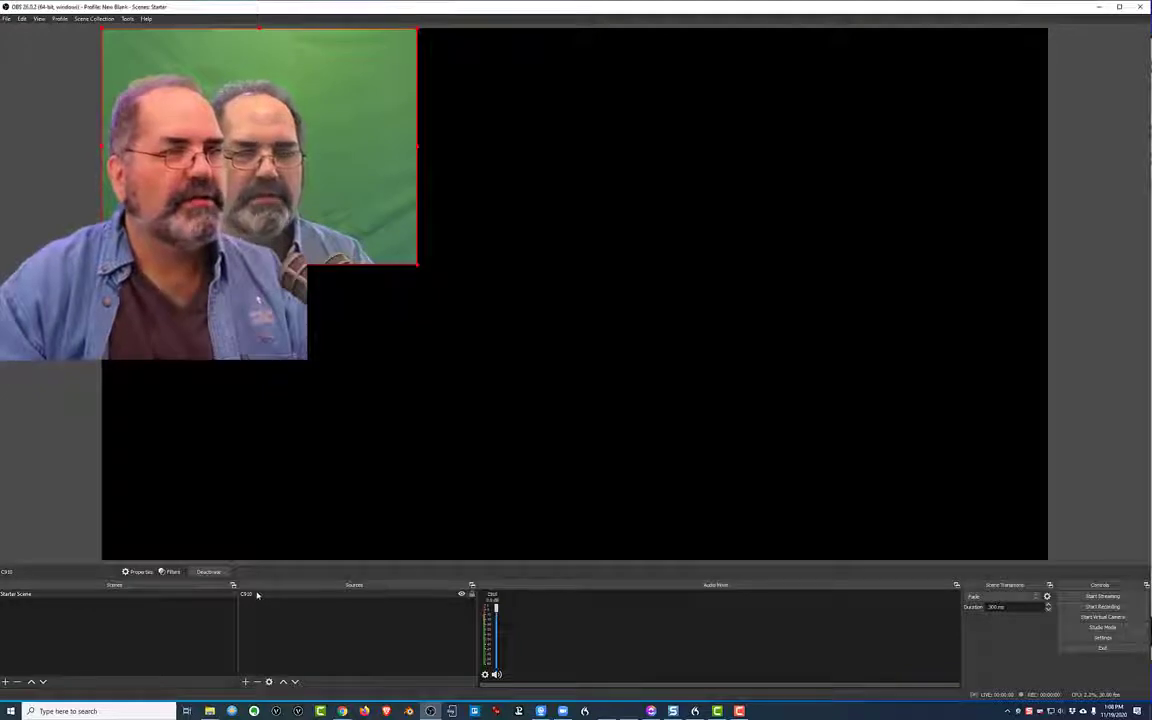
Add an Image source named Background that uses the file VWblackandwhite.JPG
{"action": "left_click", "coordinate": [257, 621]}
{"action": "left_click", "coordinate": [247, 681]}
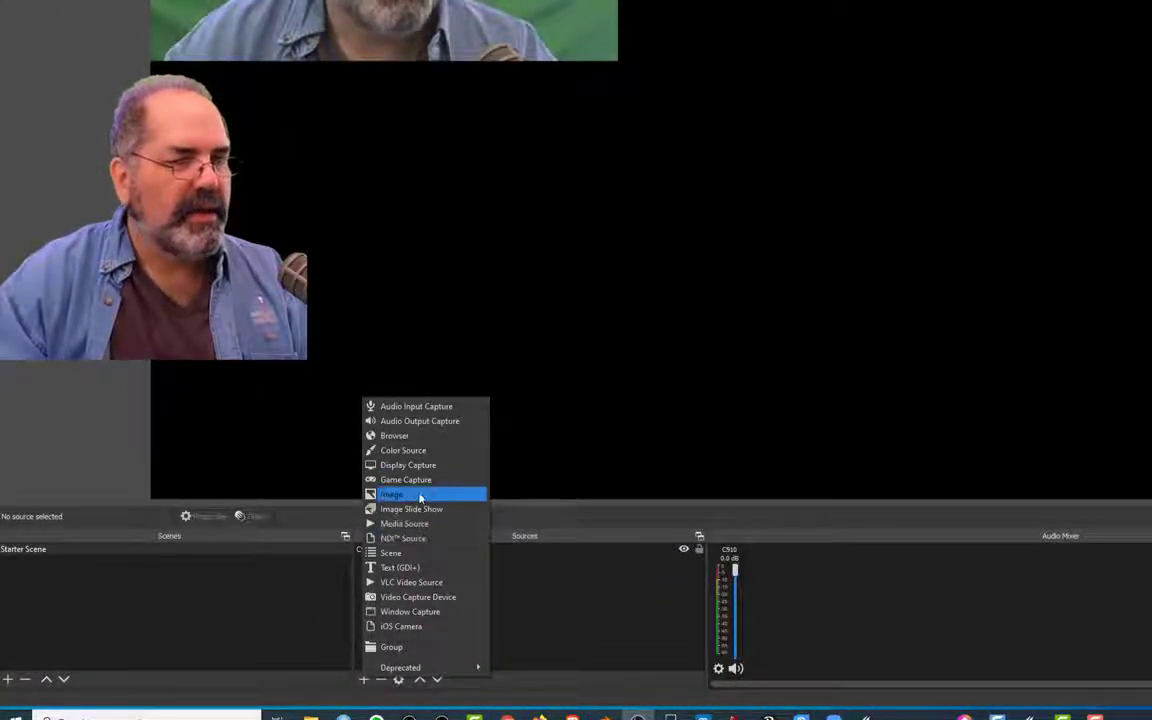
{"action": "left_click", "coordinate": [415, 494]}
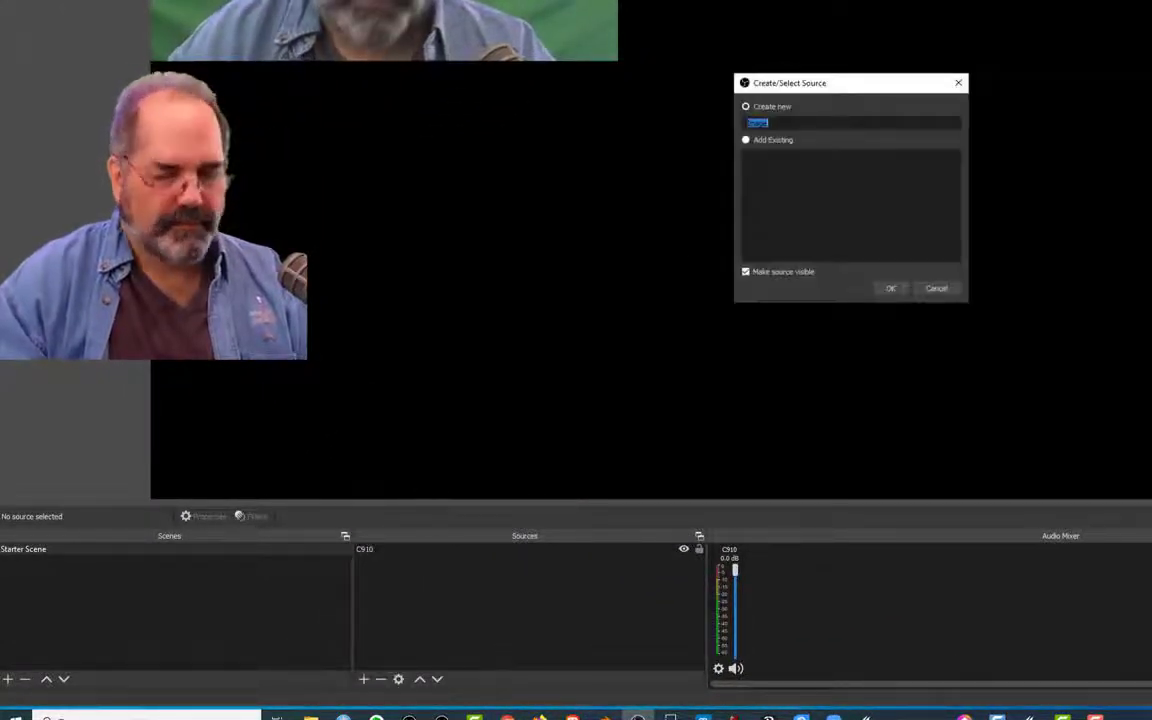
{"action": "type", "text": "Backgr"}
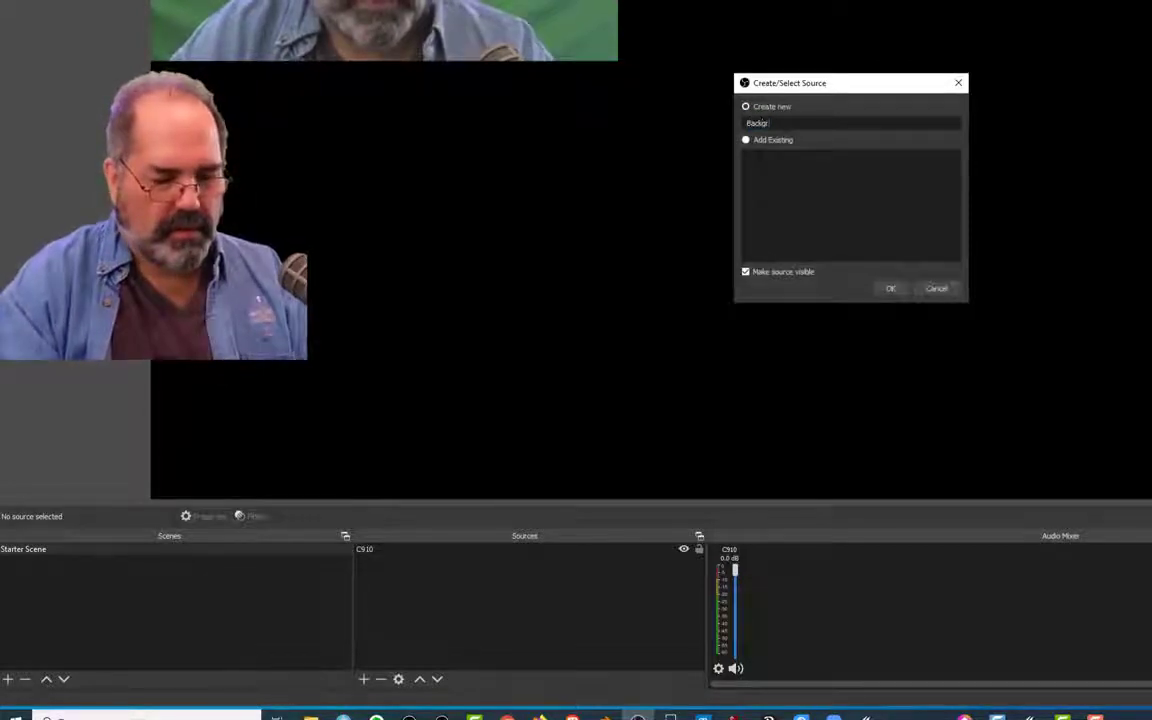
{"action": "type", "text": "ound"}
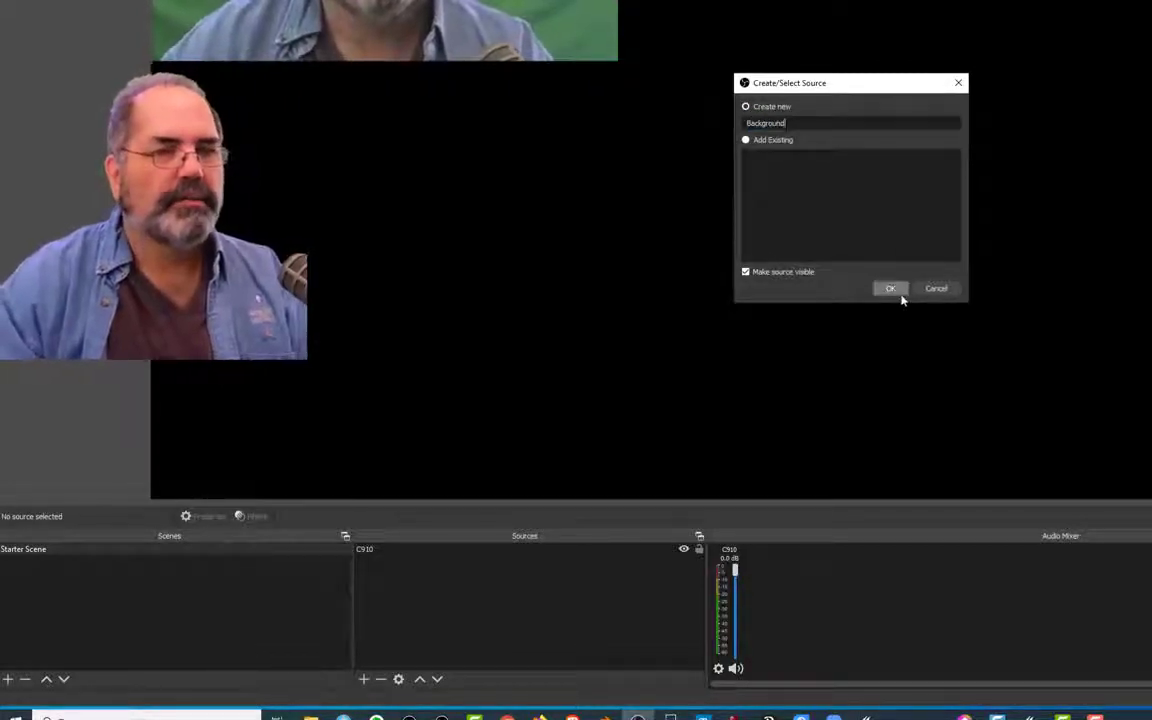
{"action": "left_click", "coordinate": [891, 290]}
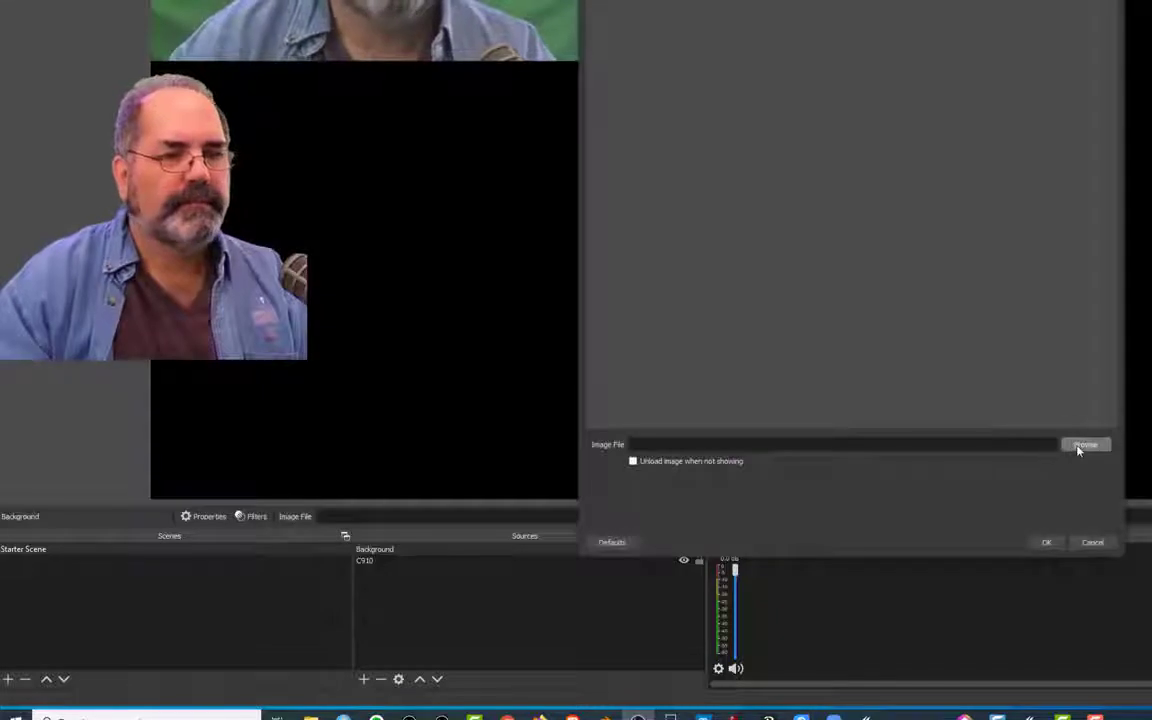
{"action": "left_click", "coordinate": [1080, 446]}
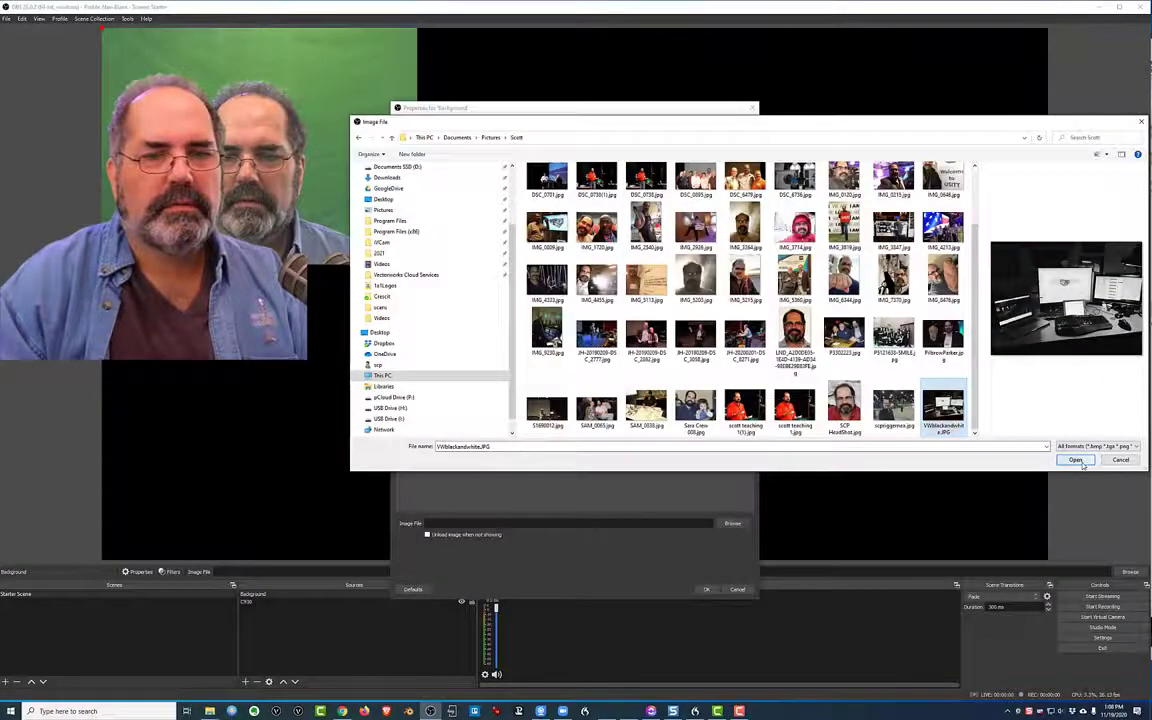
{"action": "left_click", "coordinate": [1077, 460]}
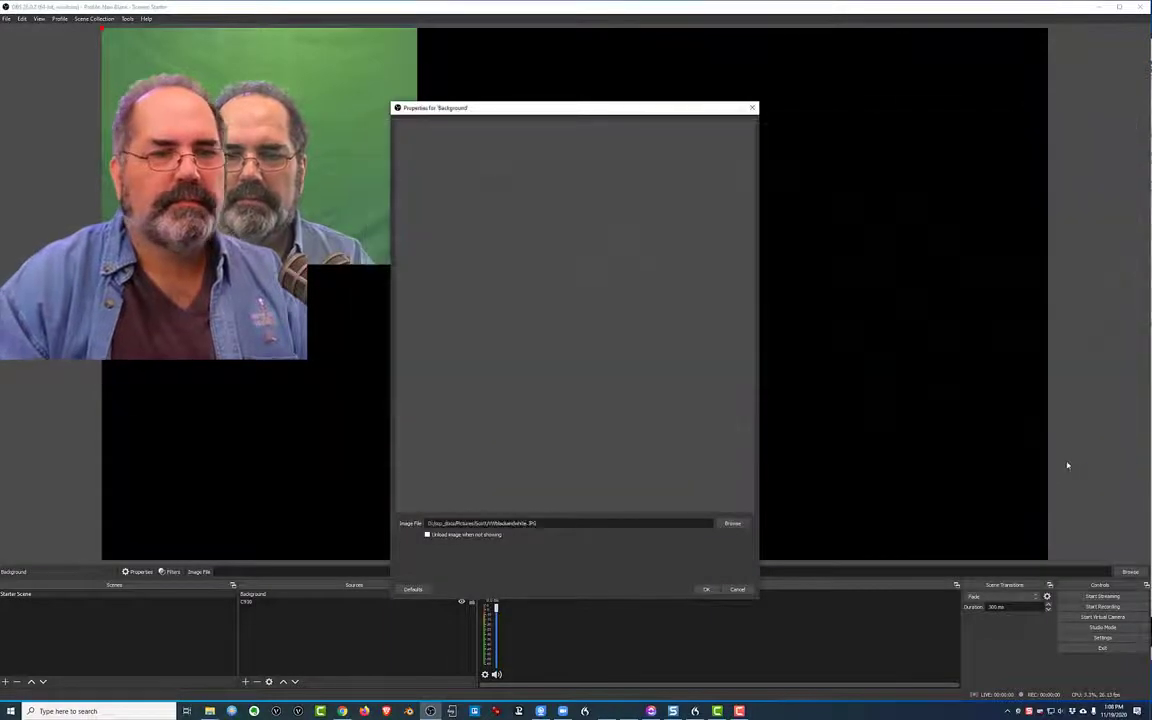
{"action": "left_click", "coordinate": [708, 590]}
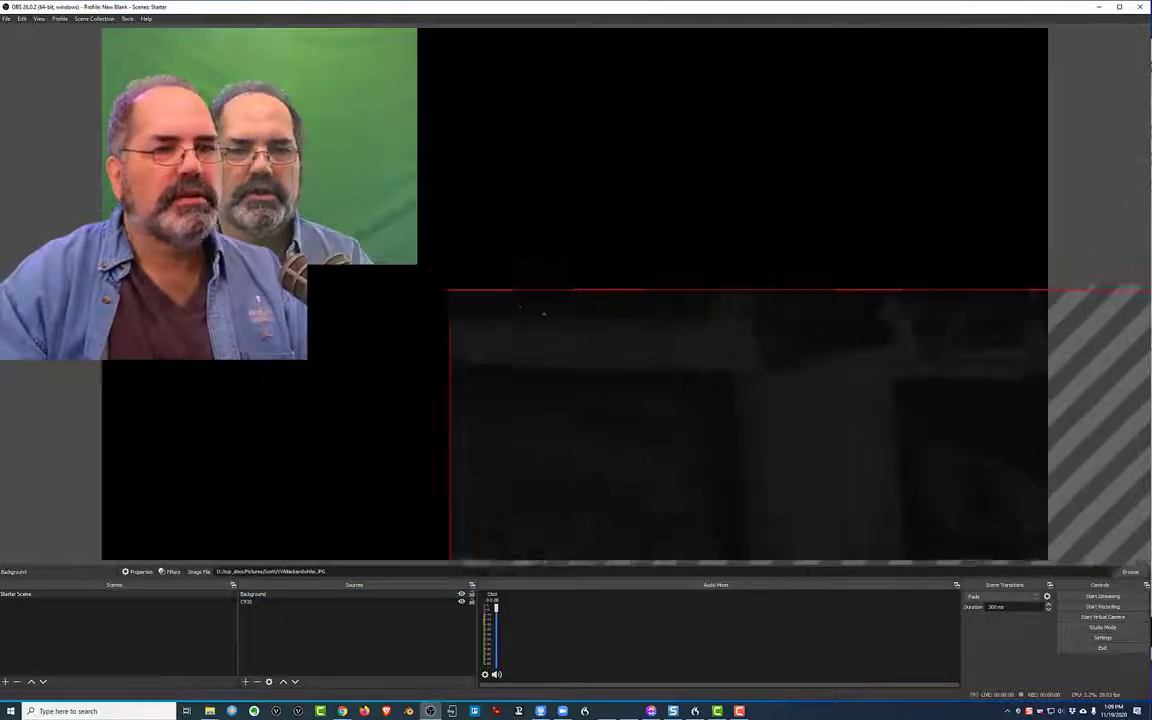
Scale and align the Background image so that it fills the whole canvas
{"action": "left_click_drag", "start_coordinate": [748, 288], "coordinate": [828, 424]}
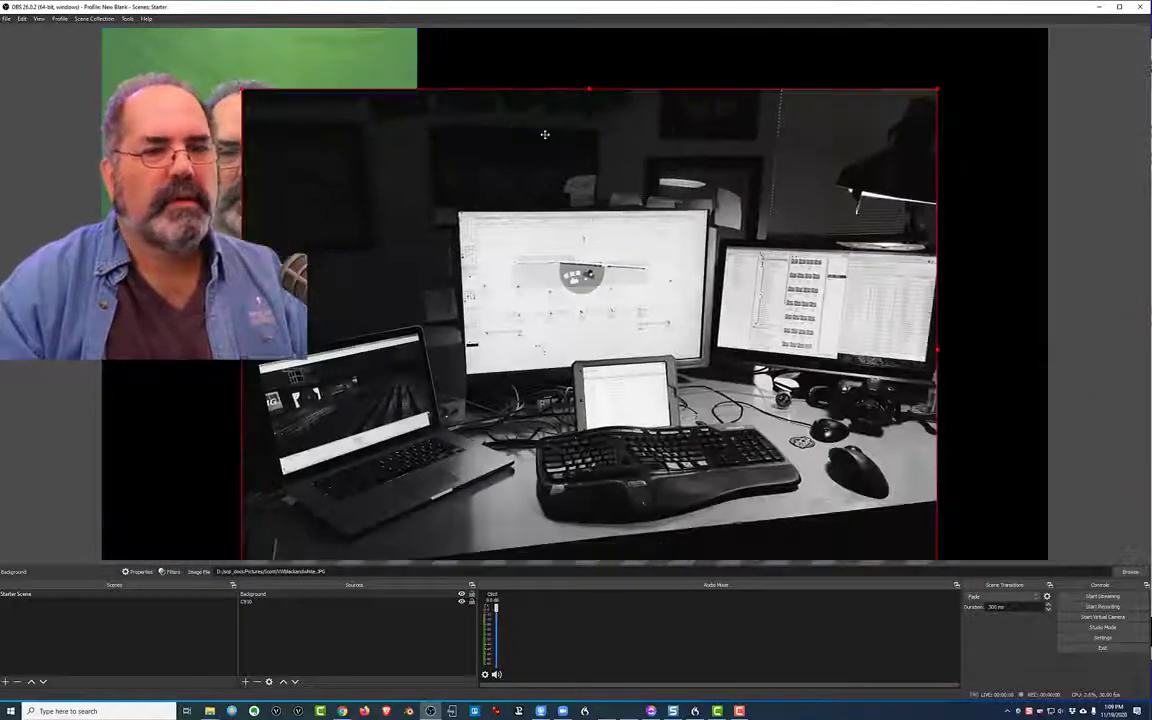
{"action": "left_click_drag", "start_coordinate": [545, 134], "coordinate": [417, 90]}
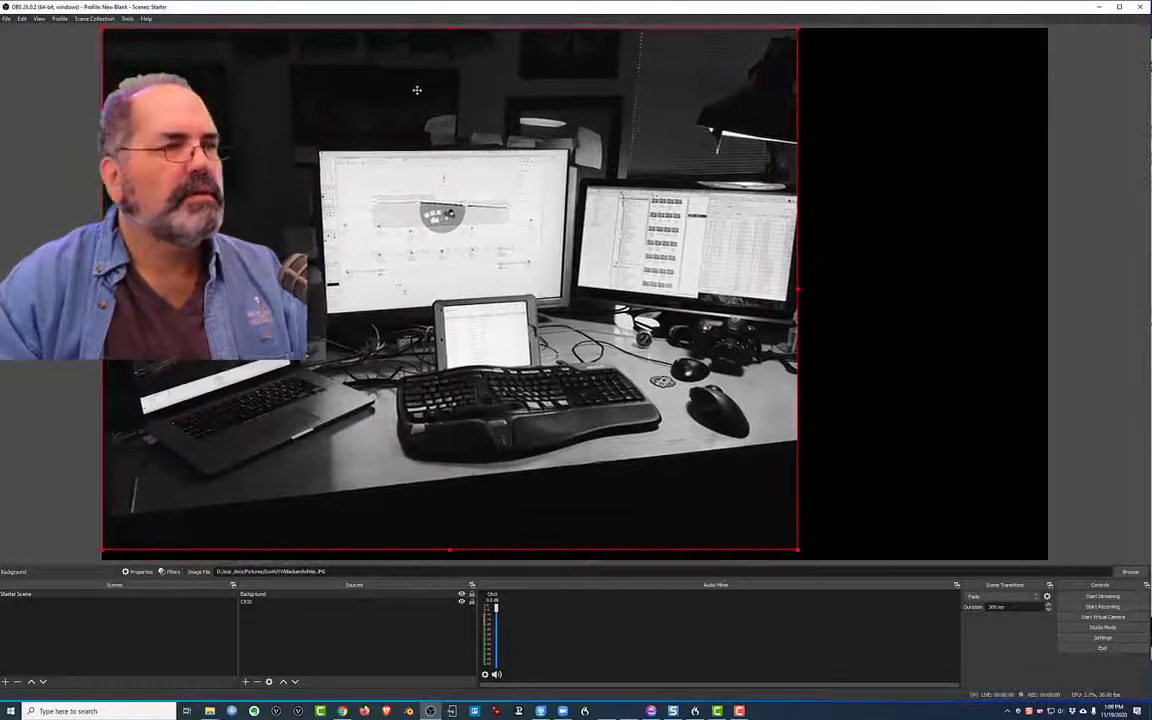
{"action": "left_click_drag", "start_coordinate": [798, 550], "coordinate": [1050, 568]}
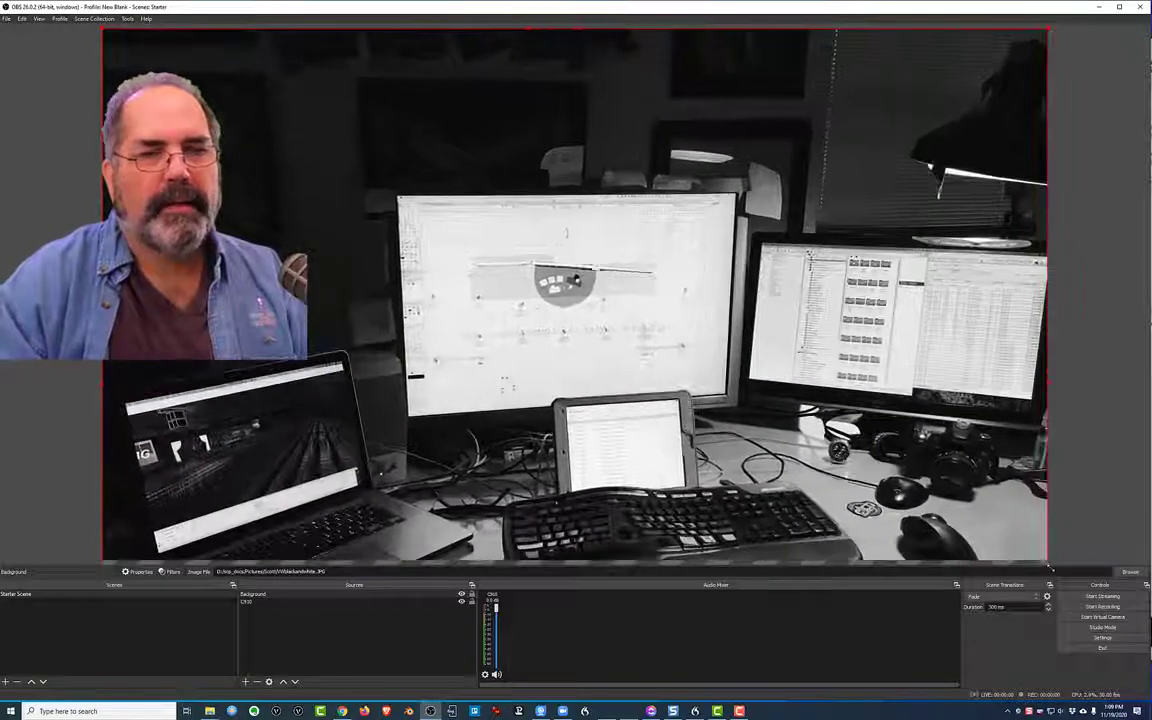
Put the C910 source above Background in the source order and move the webcam picture to the canvas's upper-right area
{"action": "left_click", "coordinate": [254, 603]}
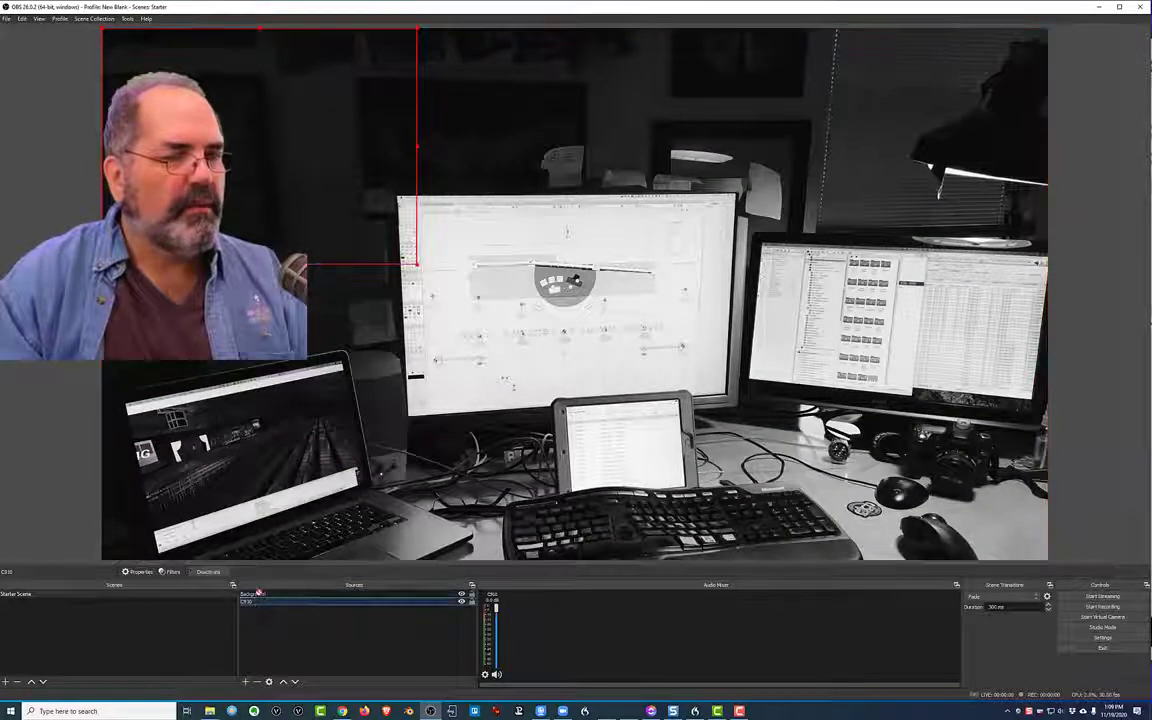
{"action": "left_click_drag", "start_coordinate": [256, 596], "coordinate": [256, 596]}
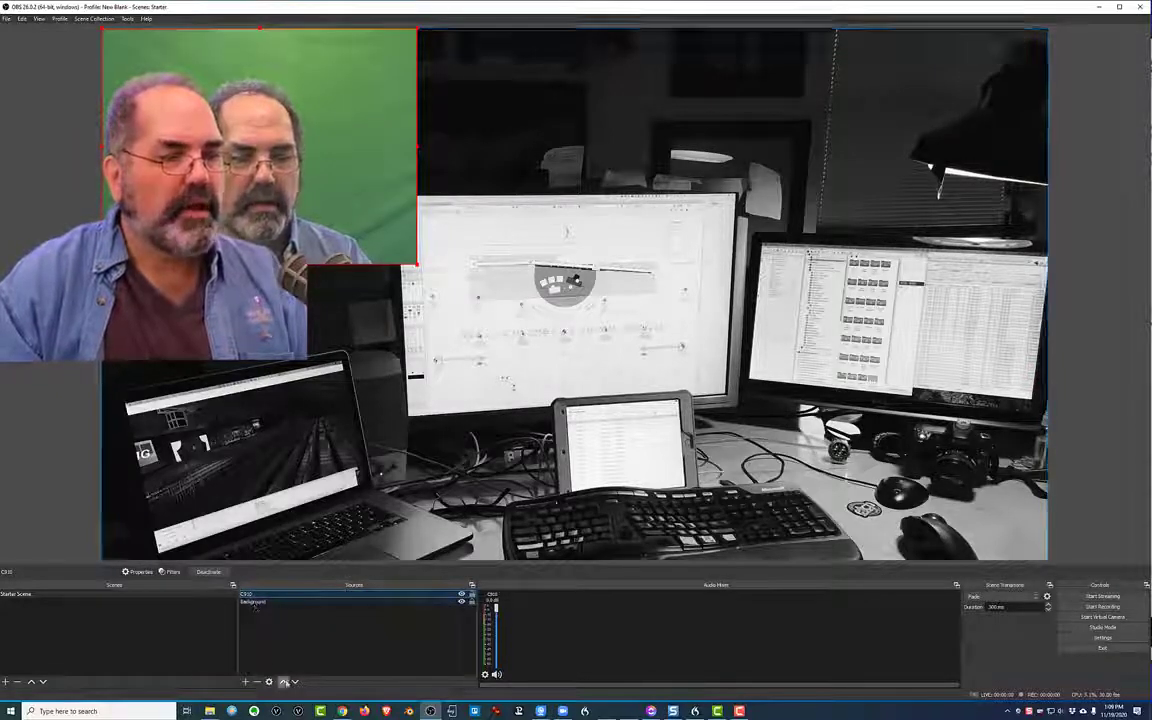
{"action": "left_click", "coordinate": [294, 682]}
{"action": "left_click", "coordinate": [284, 682]}
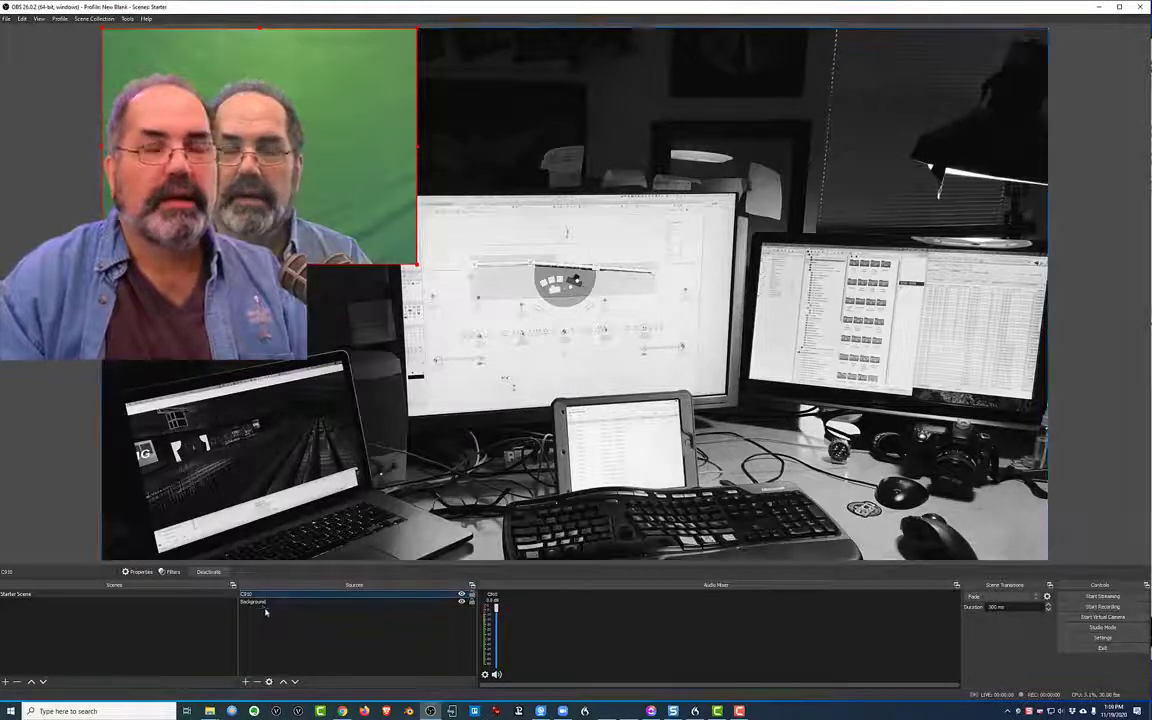
{"action": "left_click_drag", "start_coordinate": [275, 172], "coordinate": [838, 198]}
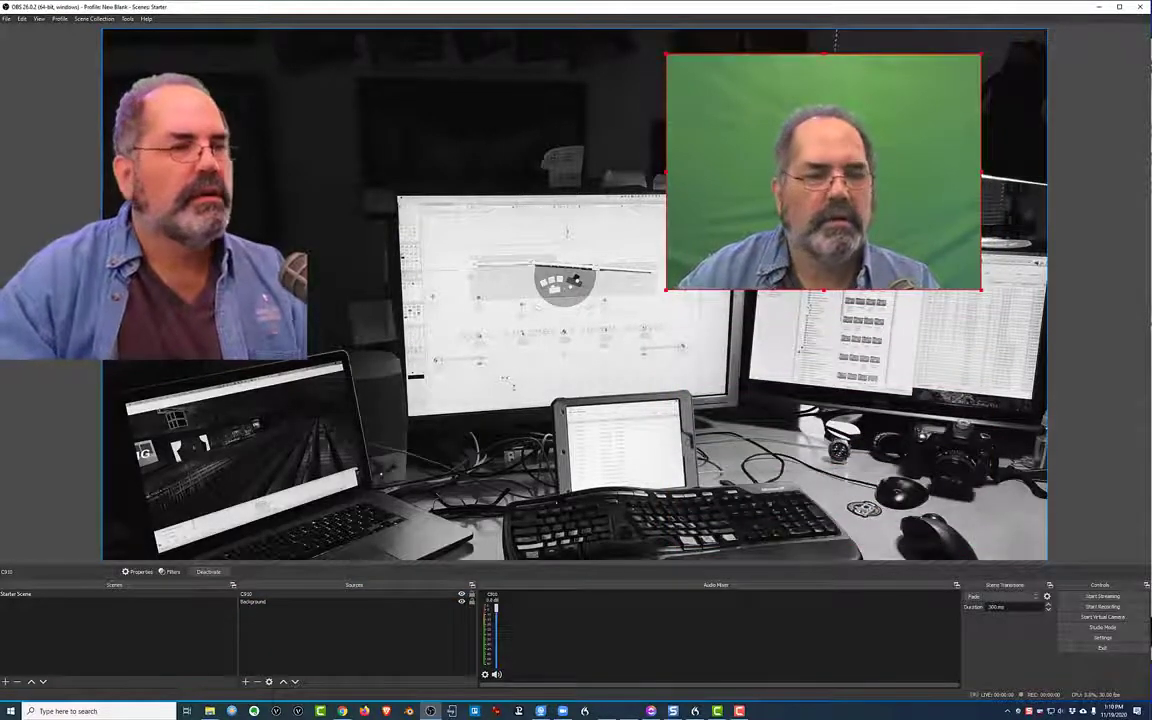
Add a Chroma Key effect filter for green to the C910 source and move the Filters window clear of the webcam picture
{"action": "right_click", "coordinate": [257, 595]}
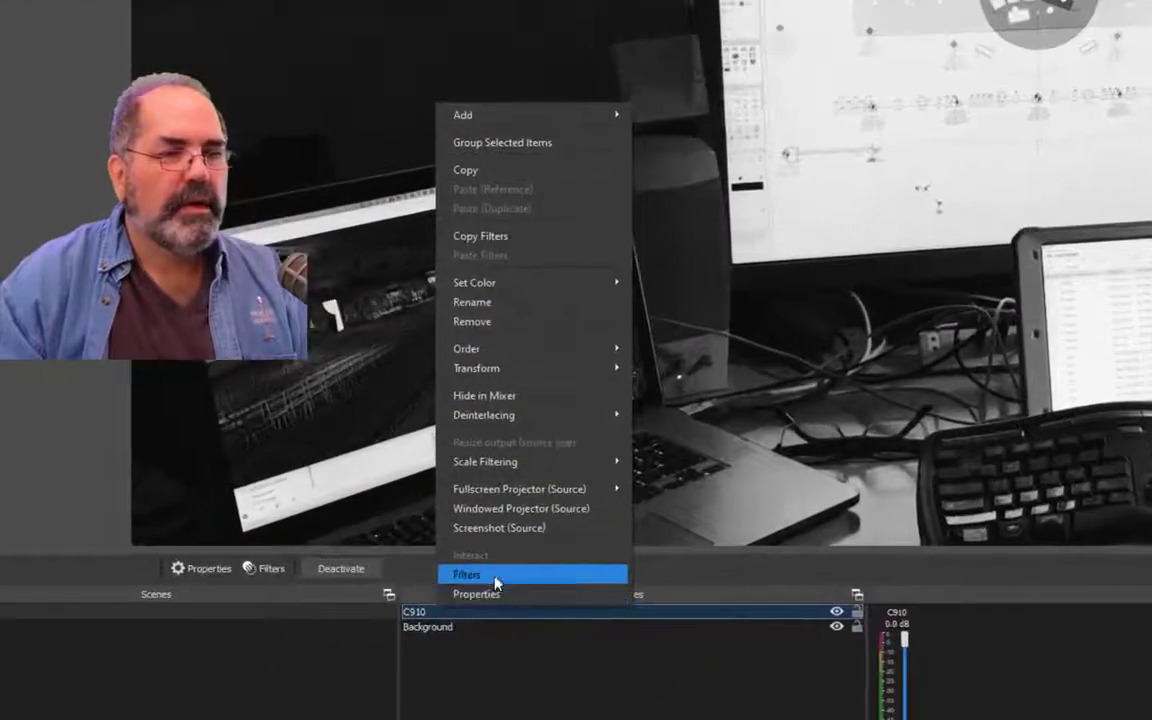
{"action": "left_click", "coordinate": [490, 577]}
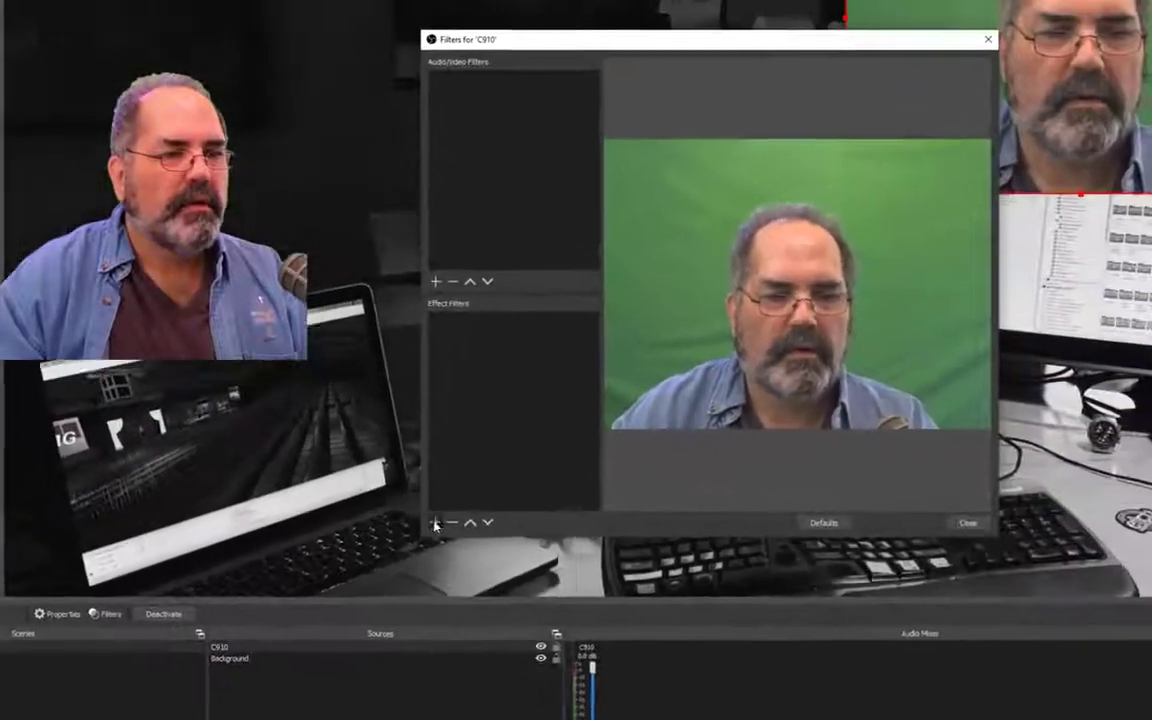
{"action": "left_click", "coordinate": [698, 448]}
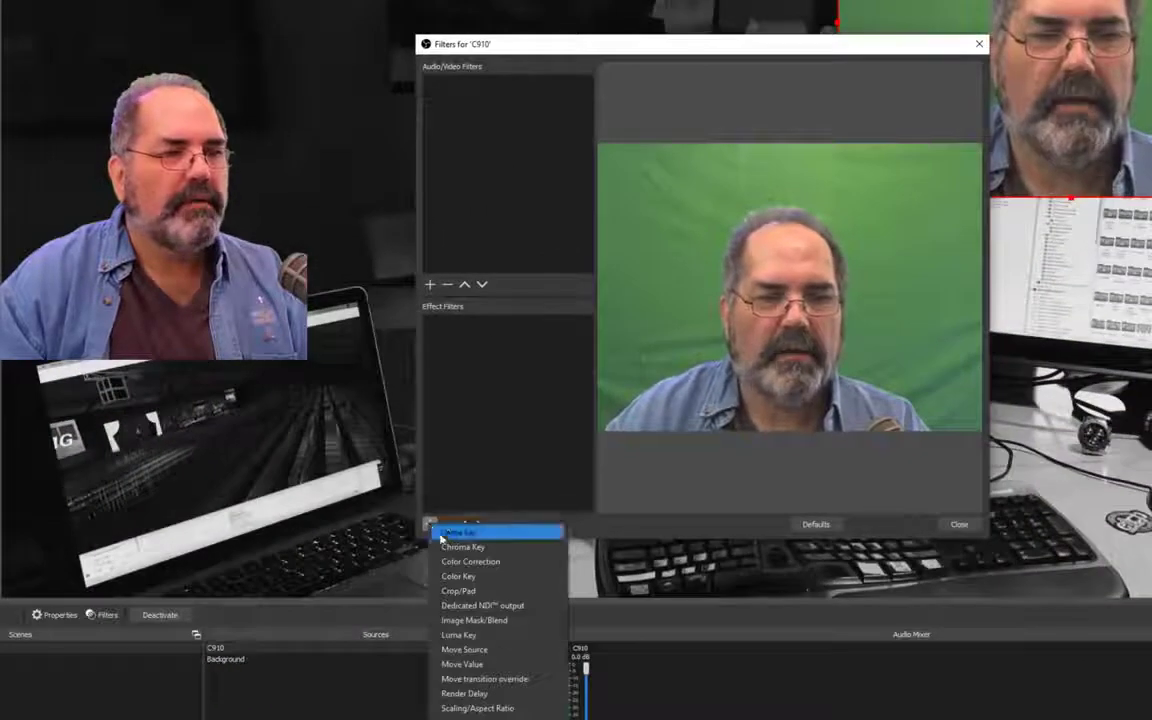
{"action": "left_click", "coordinate": [489, 550]}
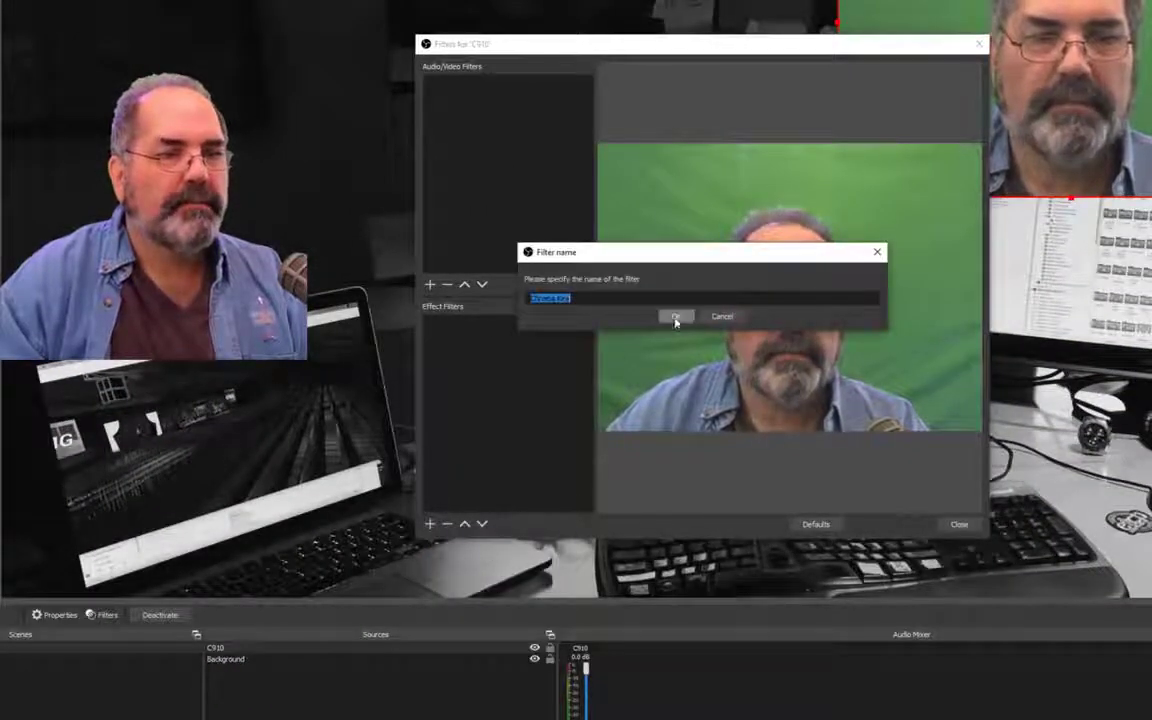
{"action": "left_click", "coordinate": [673, 316]}
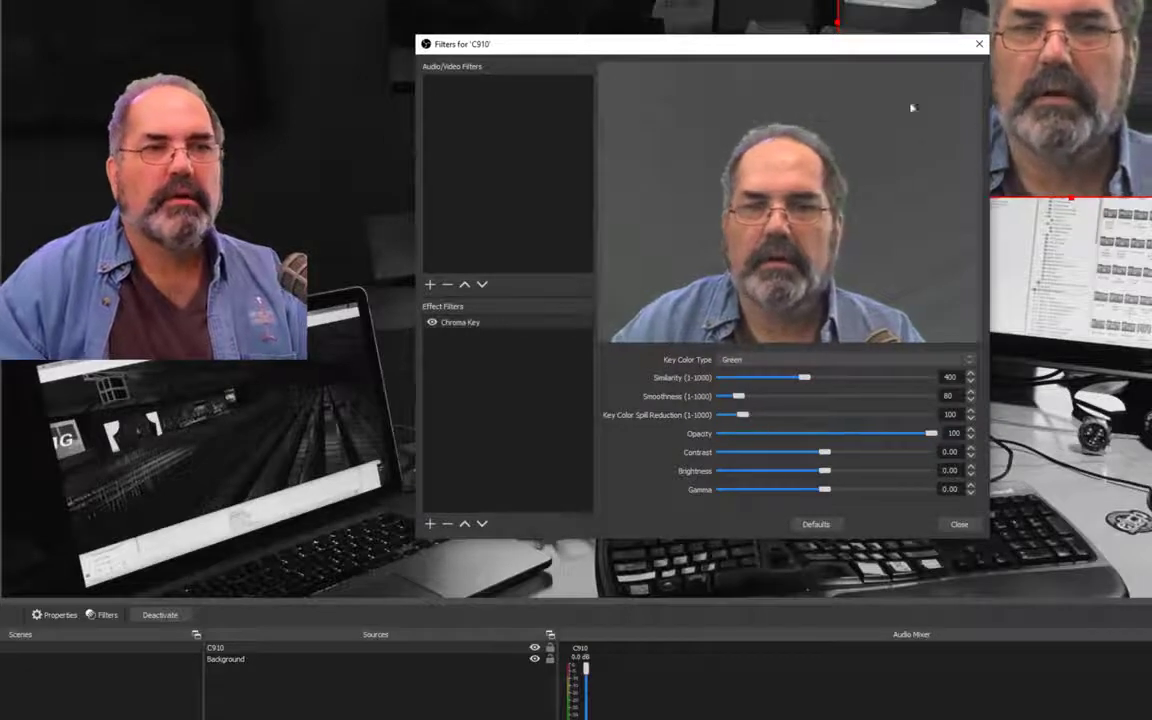
{"action": "left_click_drag", "start_coordinate": [897, 44], "coordinate": [721, 38]}
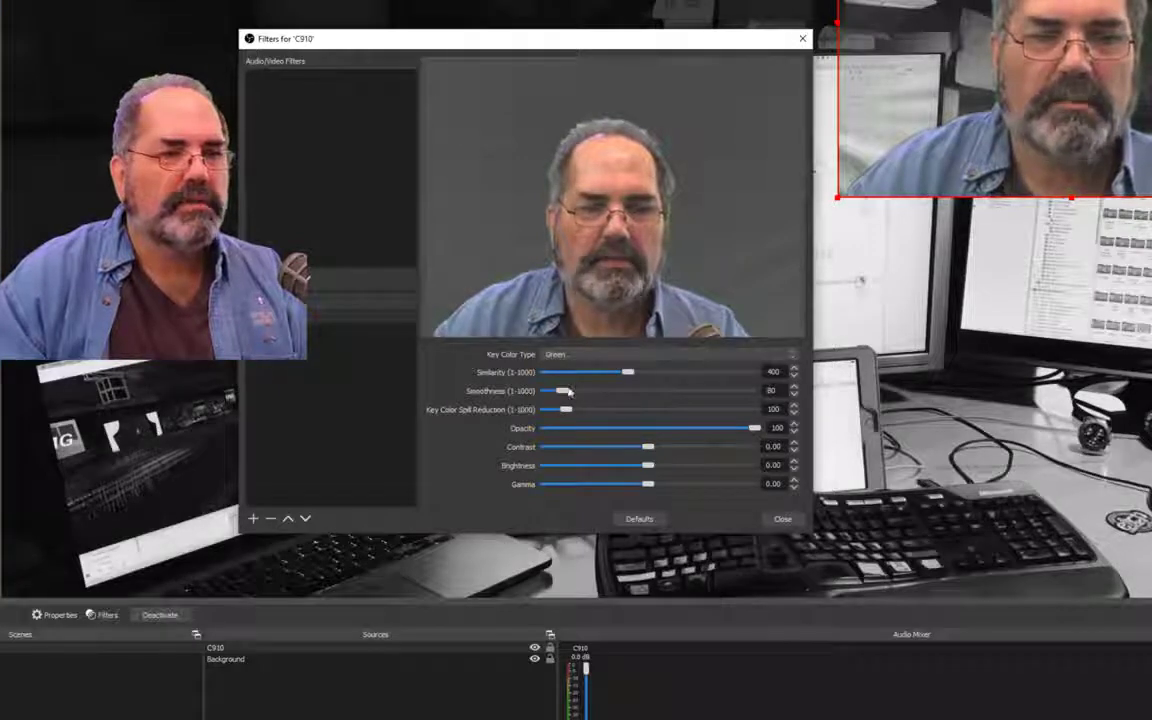
{"action": "left_click_drag", "start_coordinate": [566, 392], "coordinate": [567, 399]}
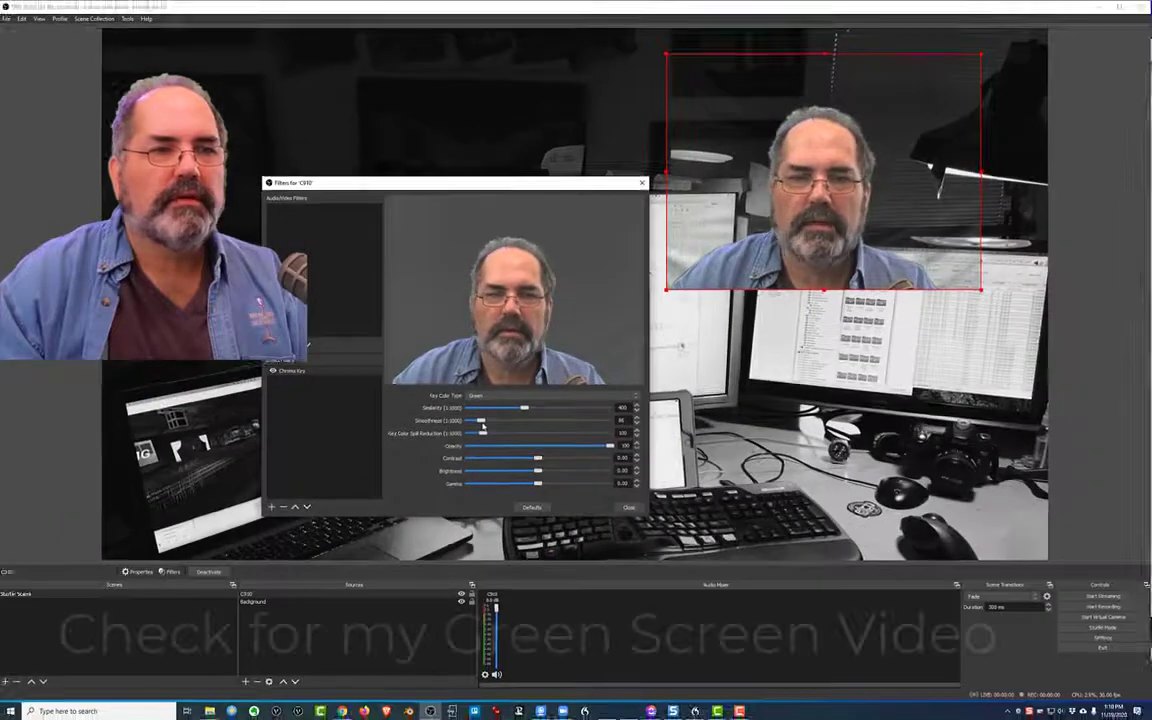
{"action": "left_click_drag", "start_coordinate": [482, 434], "coordinate": [529, 411]}
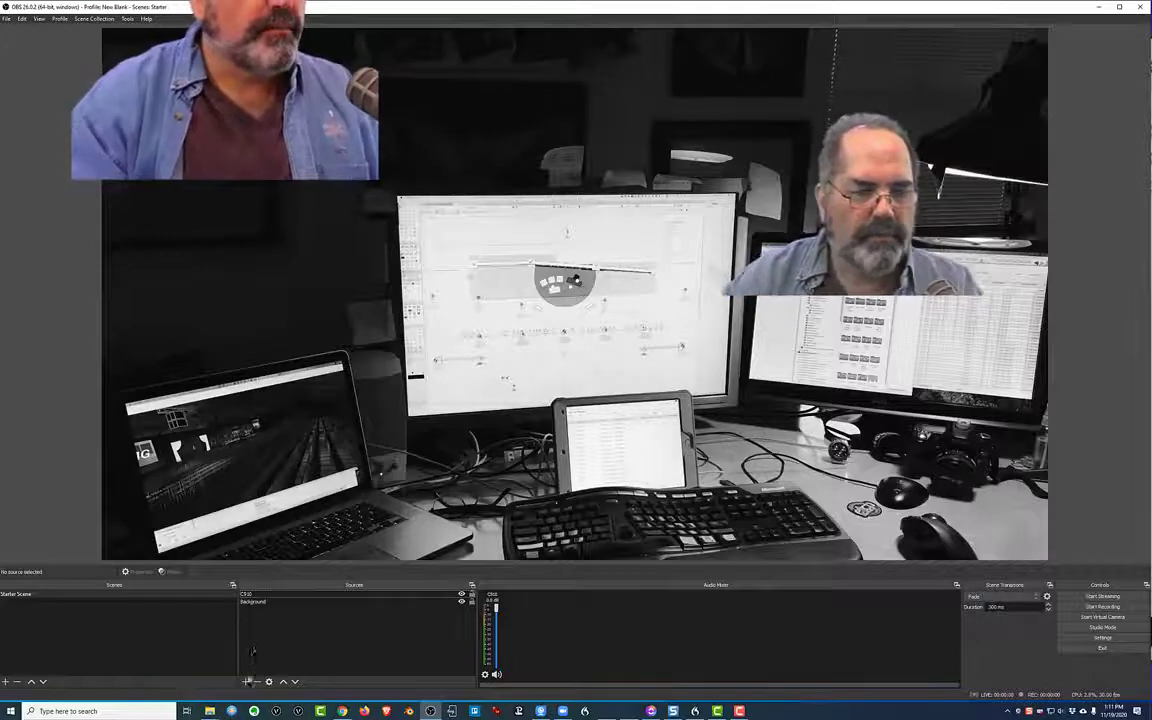
Add an Audio Input Capture source named EV-20 that uses the Microphone (Blue Icicle) device
{"action": "left_click", "coordinate": [245, 681]}
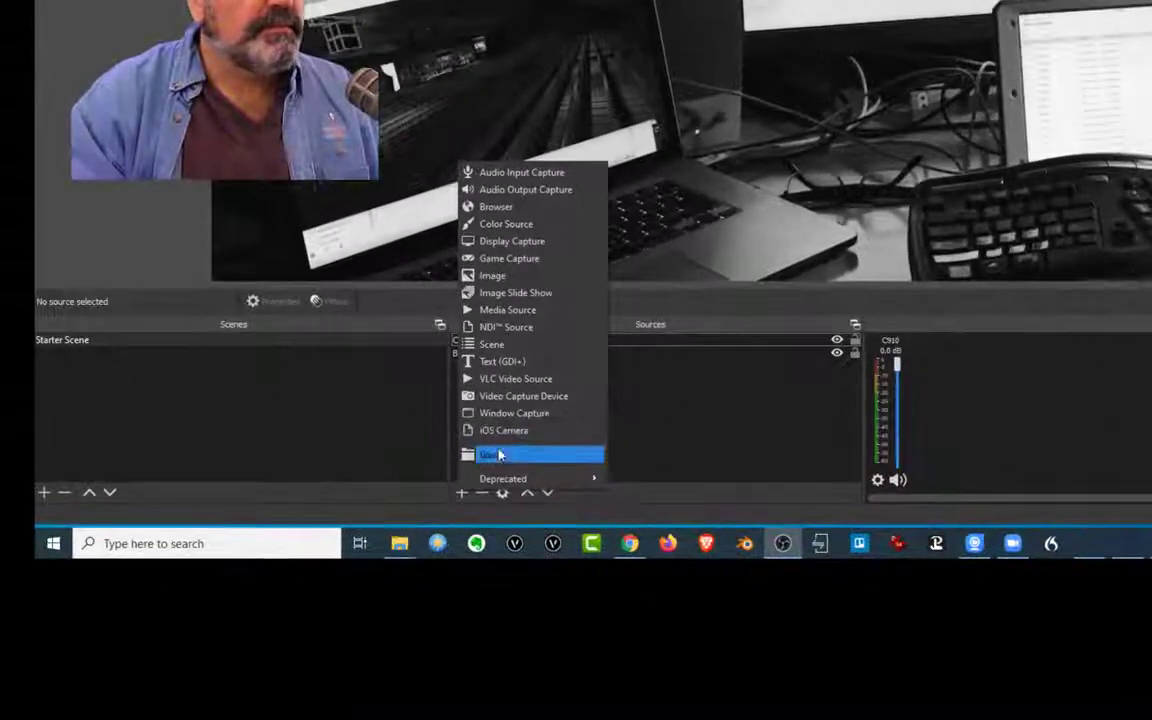
{"action": "left_click", "coordinate": [520, 172]}
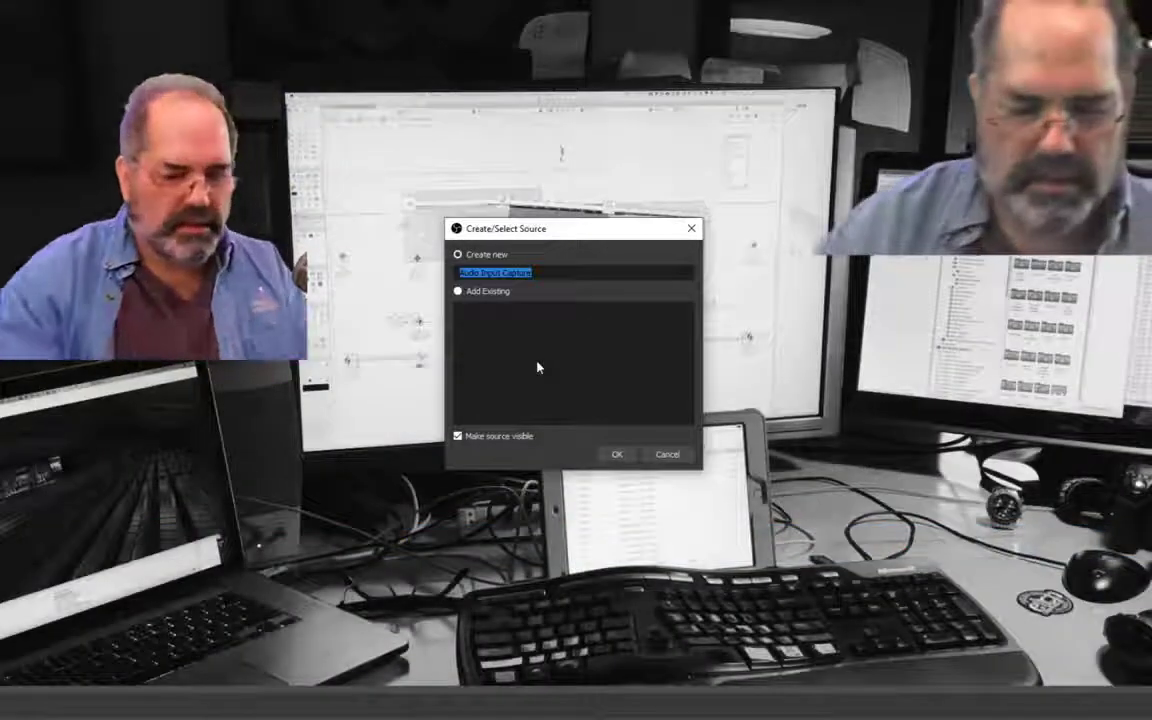
{"action": "type", "text": "EV-20"}
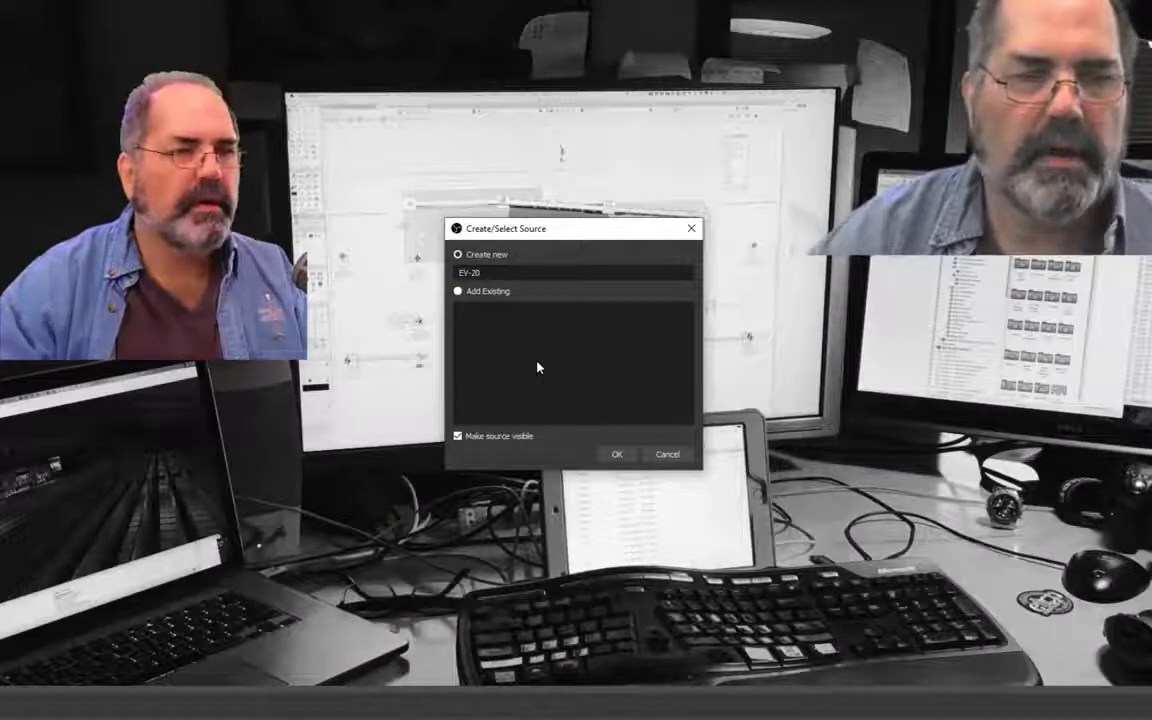
{"action": "left_click", "coordinate": [615, 455]}
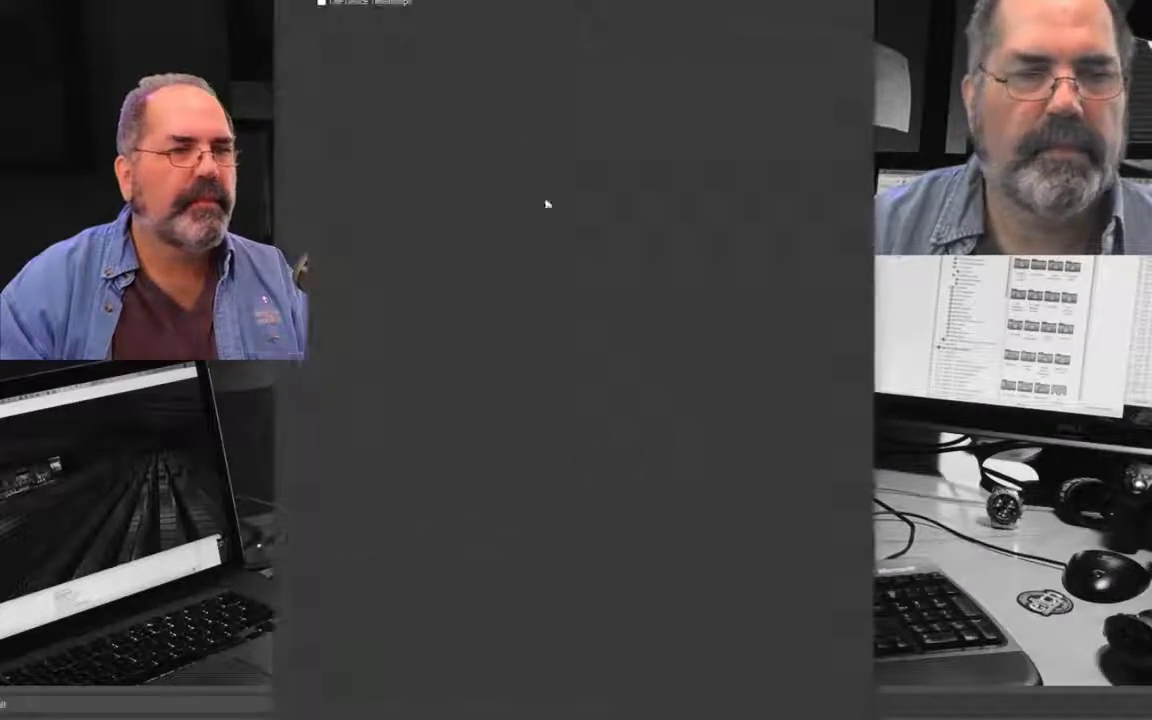
{"action": "left_click", "coordinate": [459, 2]}
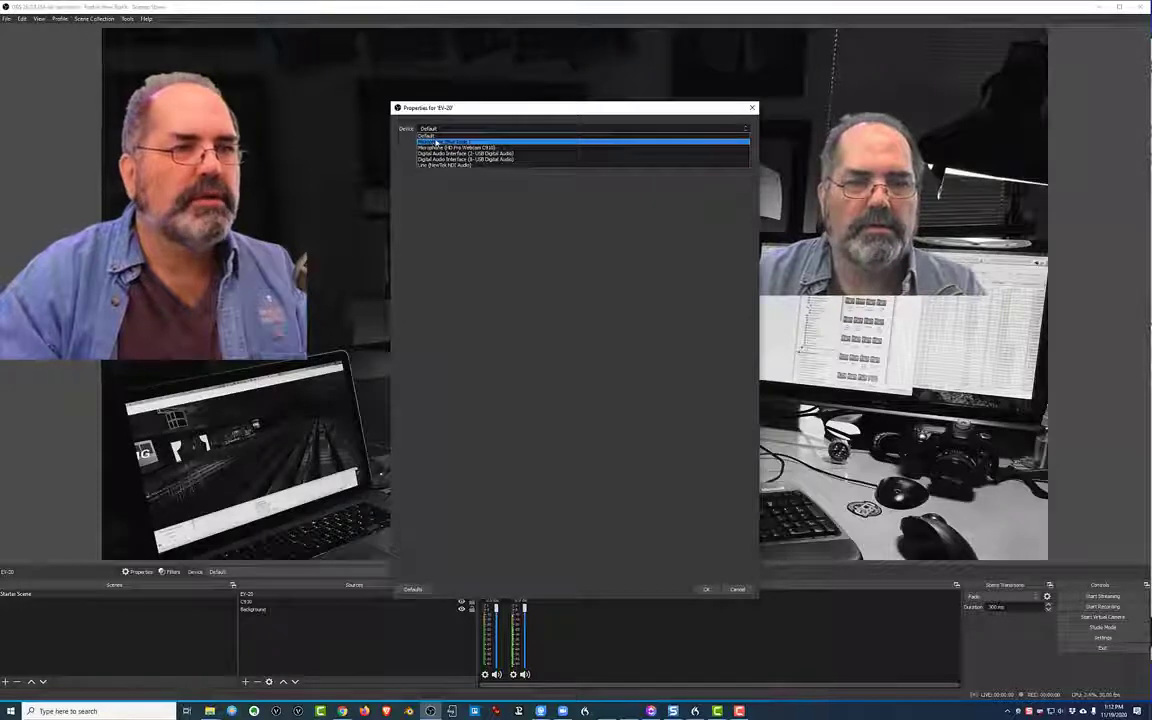
{"action": "left_click", "coordinate": [436, 142]}
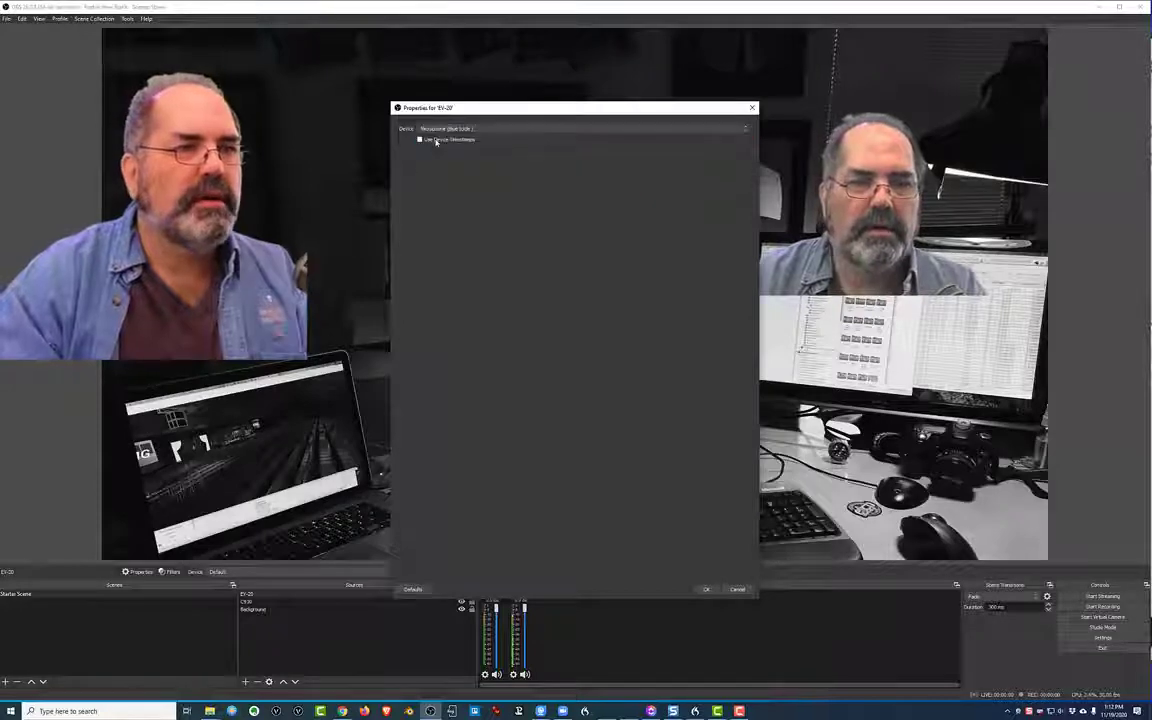
{"action": "left_click", "coordinate": [706, 589]}
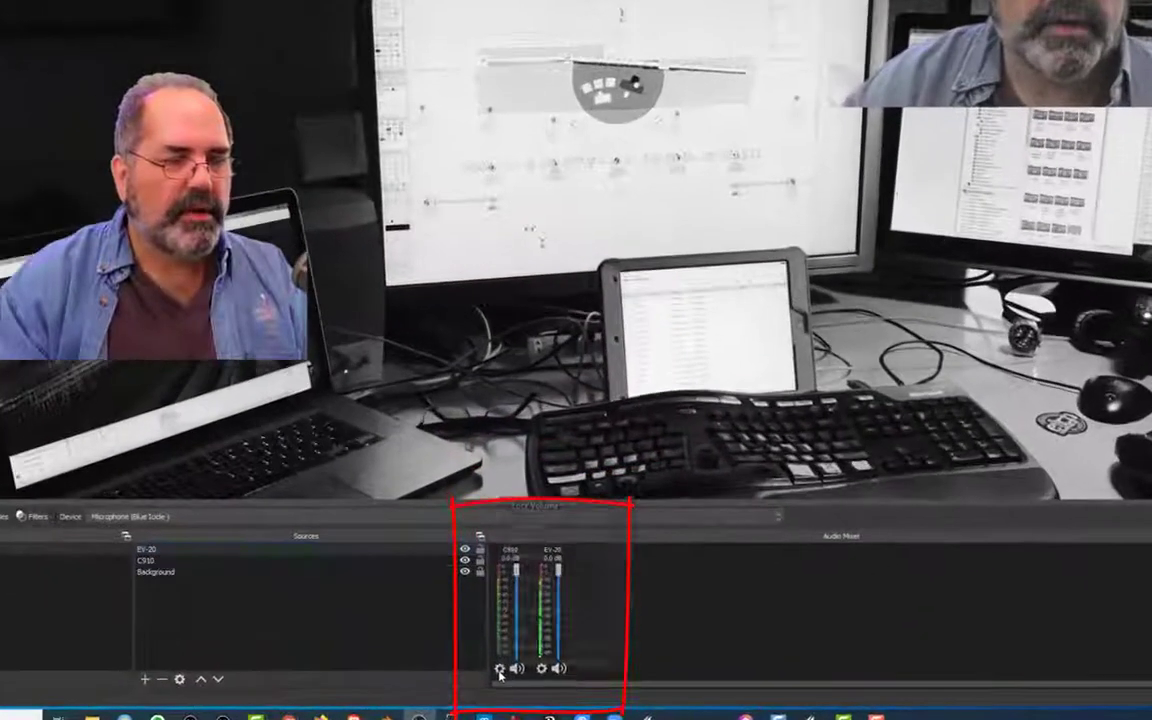
Mute the C910 audio channel, lock its volume and hide it from the audio mixer
{"action": "left_click", "coordinate": [485, 676]}
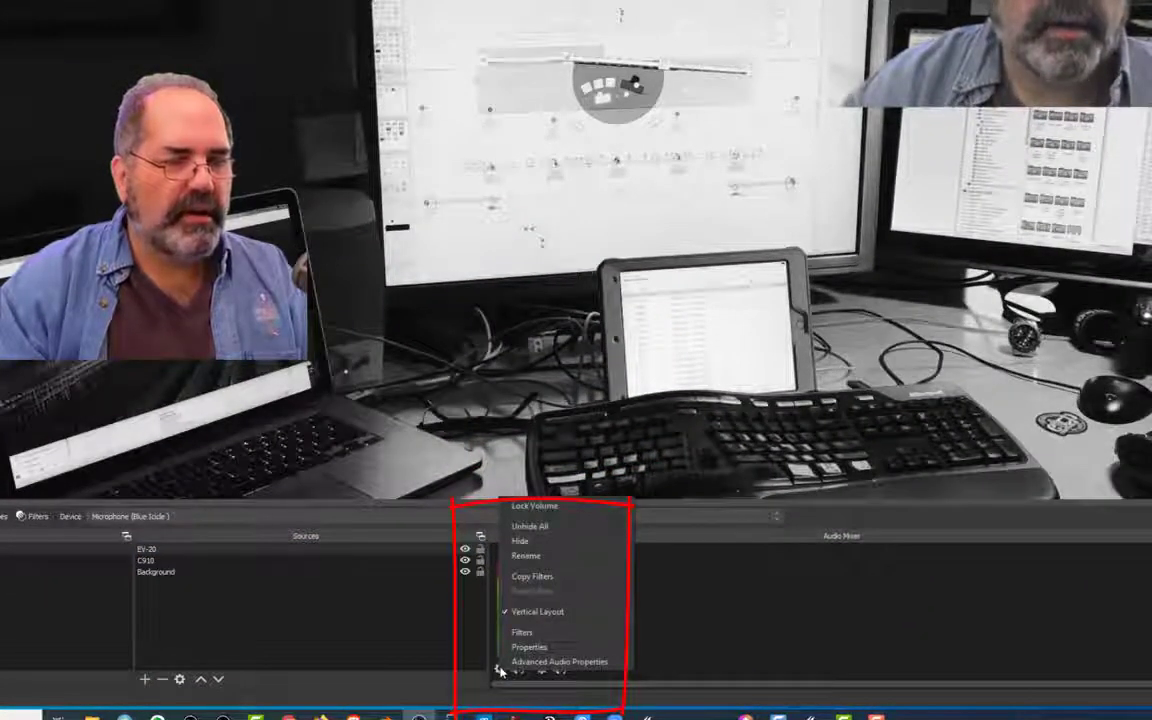
{"action": "left_click", "coordinate": [537, 611]}
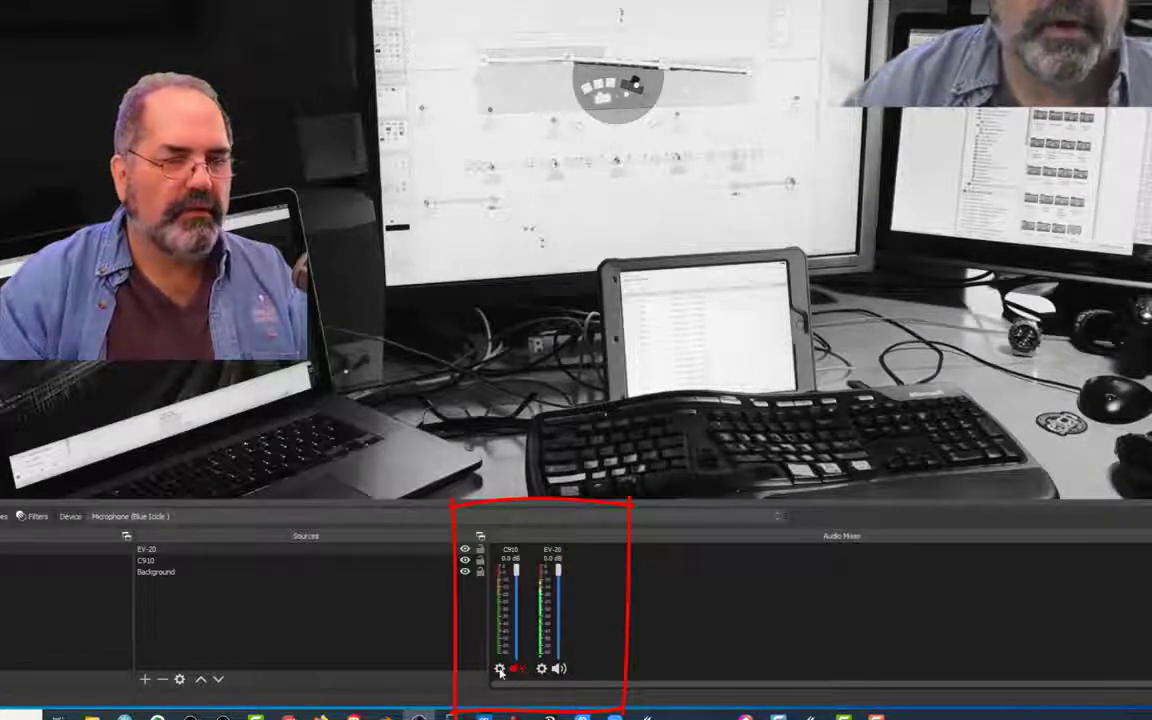
{"action": "left_click", "coordinate": [501, 671]}
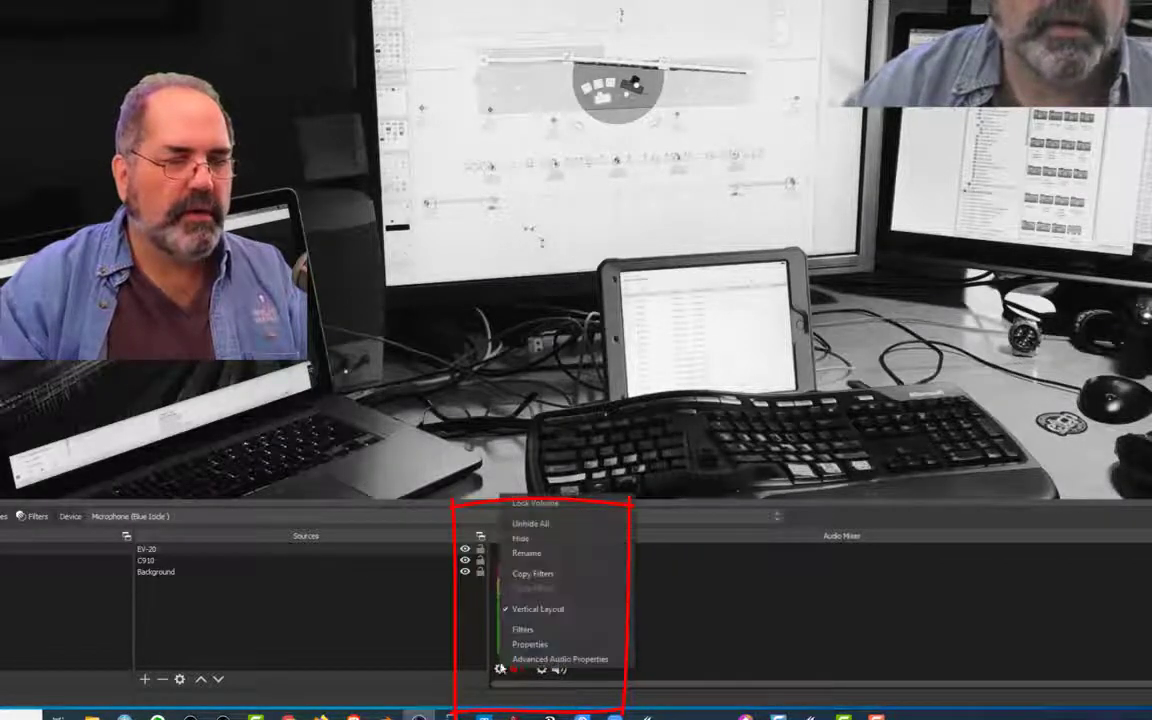
{"action": "left_click", "coordinate": [548, 507]}
{"action": "left_click", "coordinate": [500, 668]}
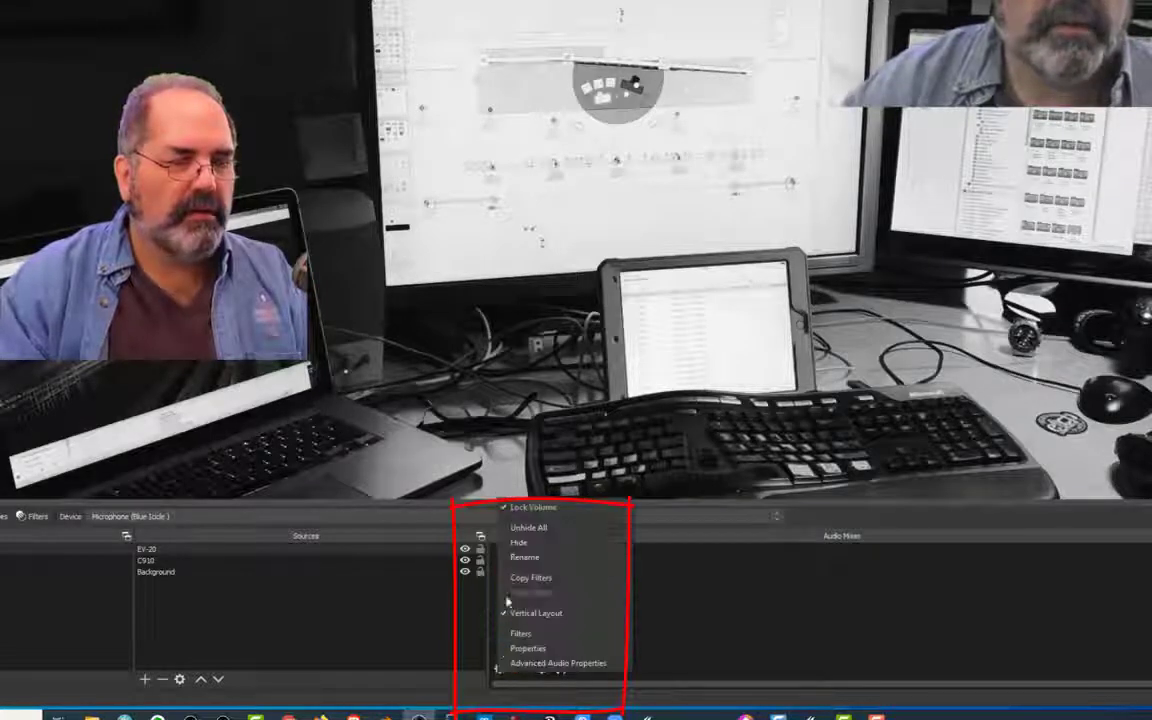
{"action": "left_click", "coordinate": [525, 543]}
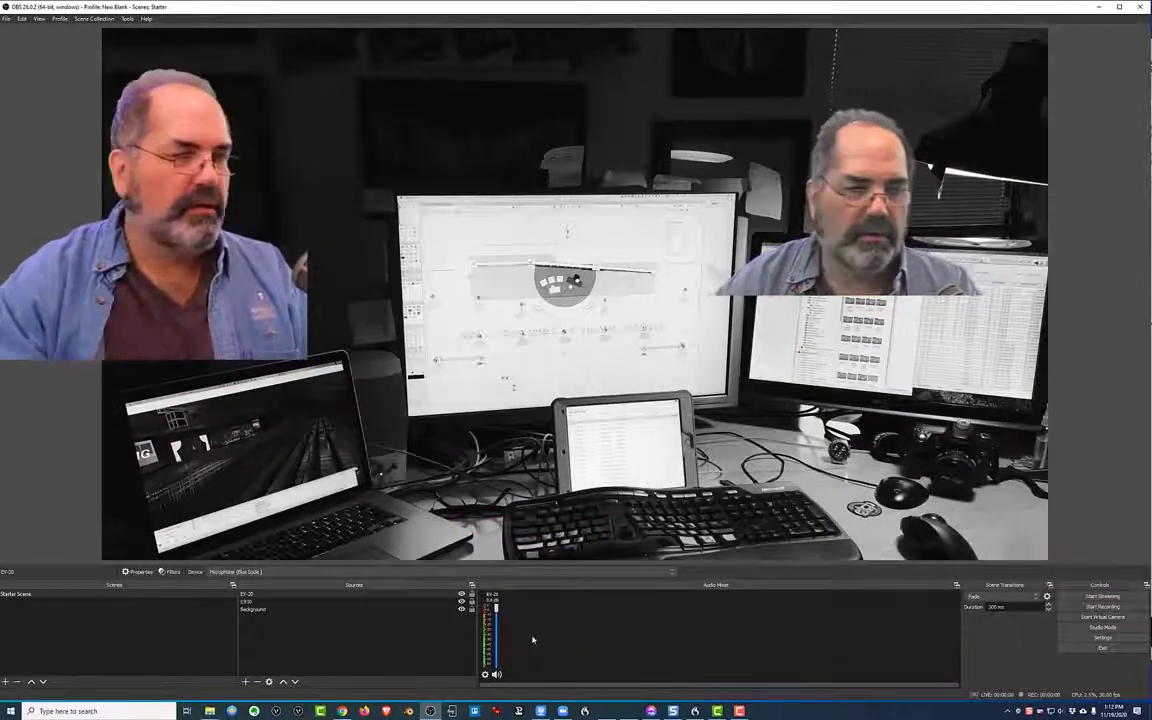
Add a new empty scene with the default name
{"action": "left_click", "coordinate": [19, 596]}
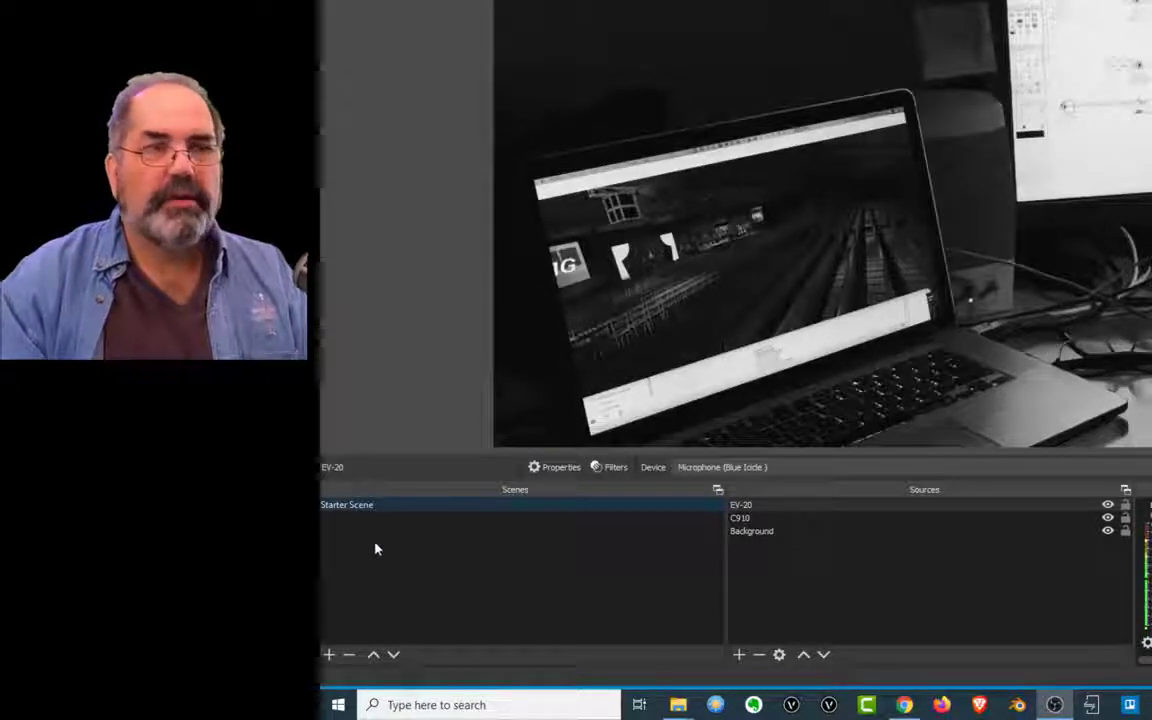
{"action": "left_click", "coordinate": [332, 655]}
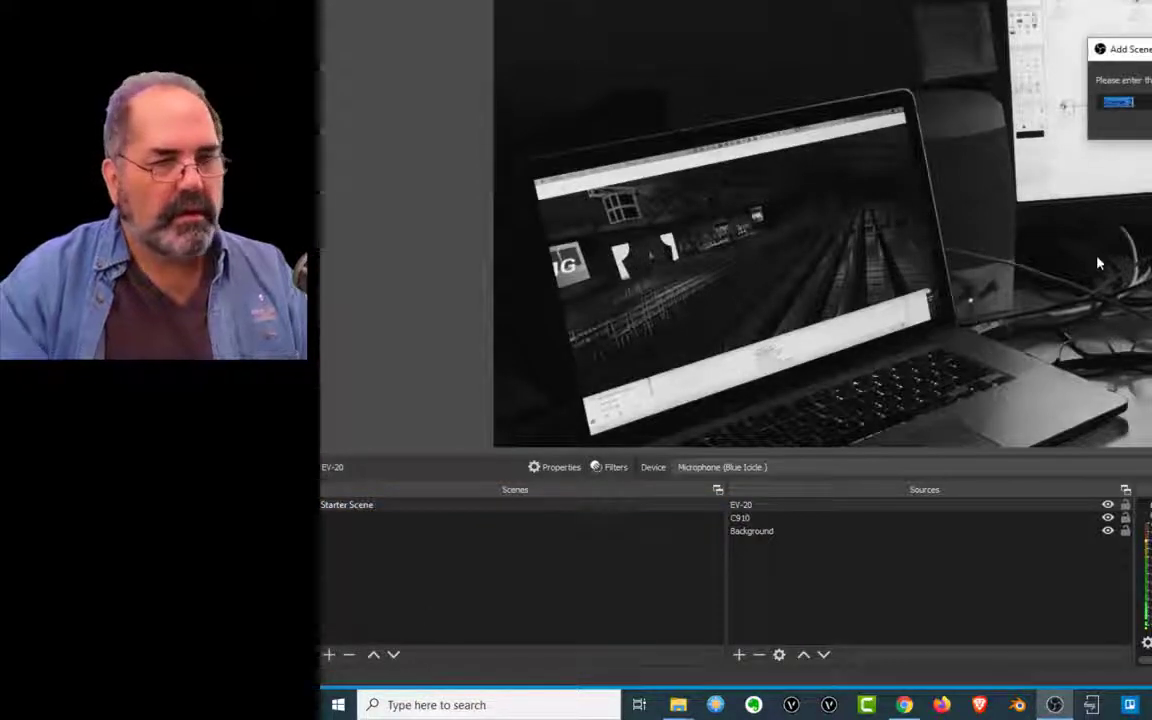
{"action": "key", "text": "Return"}
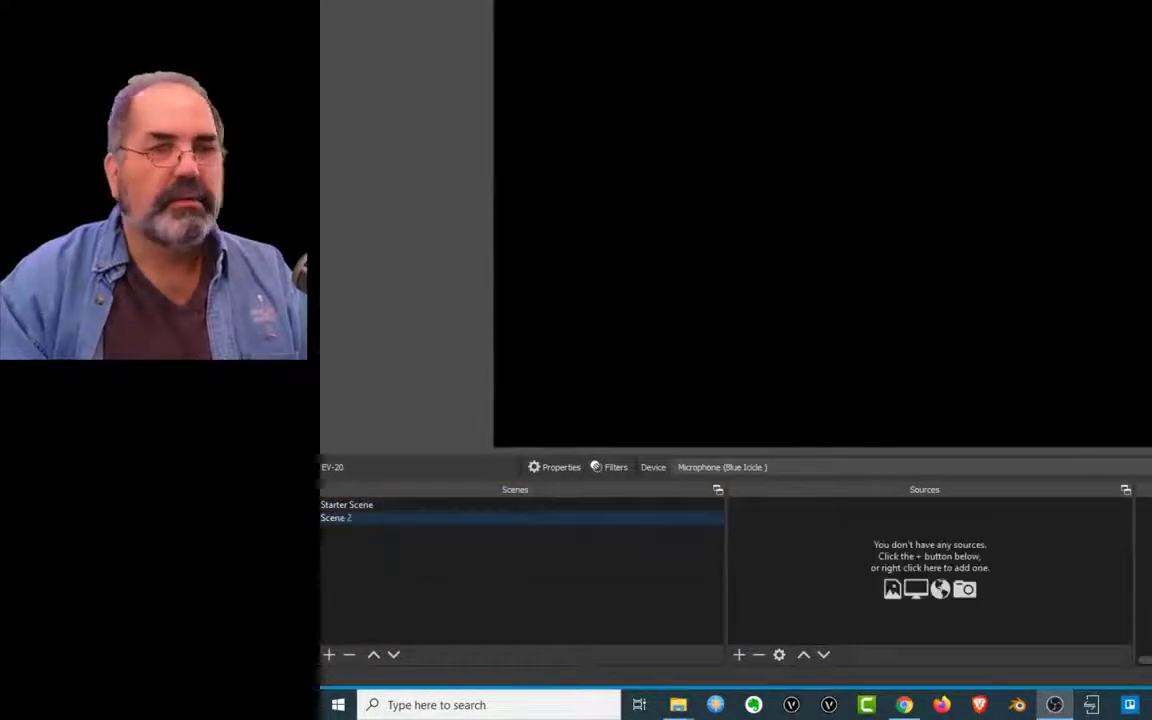
Duplicate Starter Scene under the suggested name and move the copy's webcam picture to the canvas's lower-left area
{"action": "left_click", "coordinate": [360, 505]}
{"action": "right_click", "coordinate": [376, 507]}
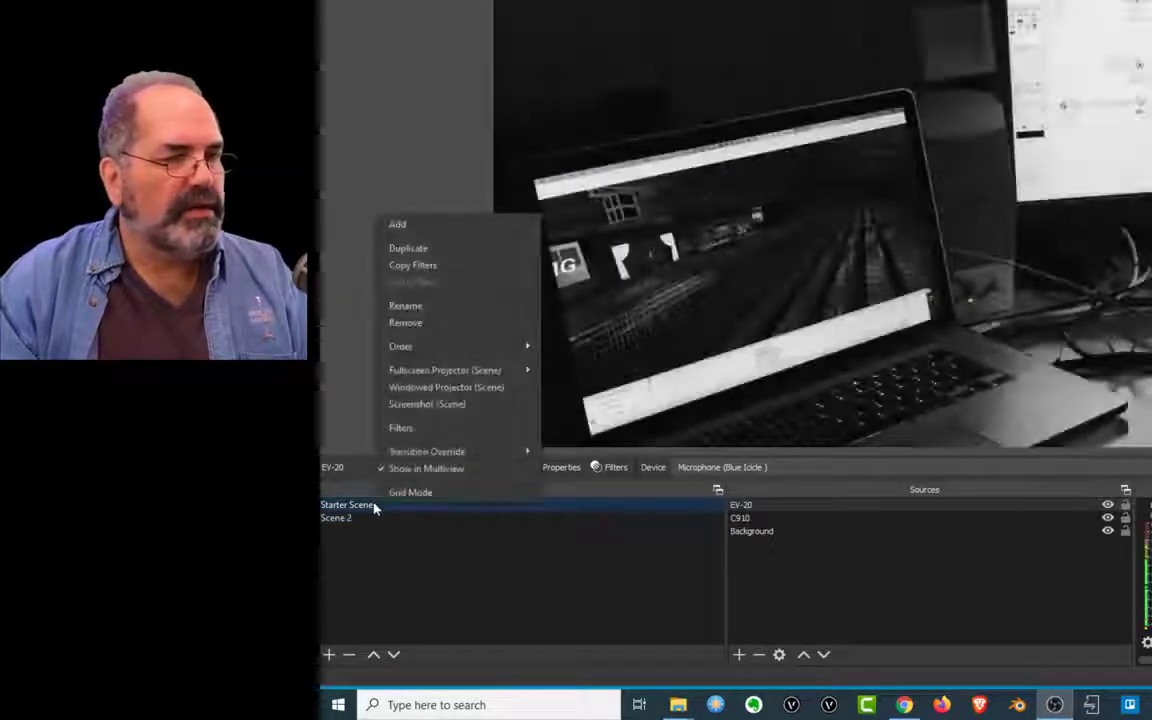
{"action": "left_click", "coordinate": [450, 248]}
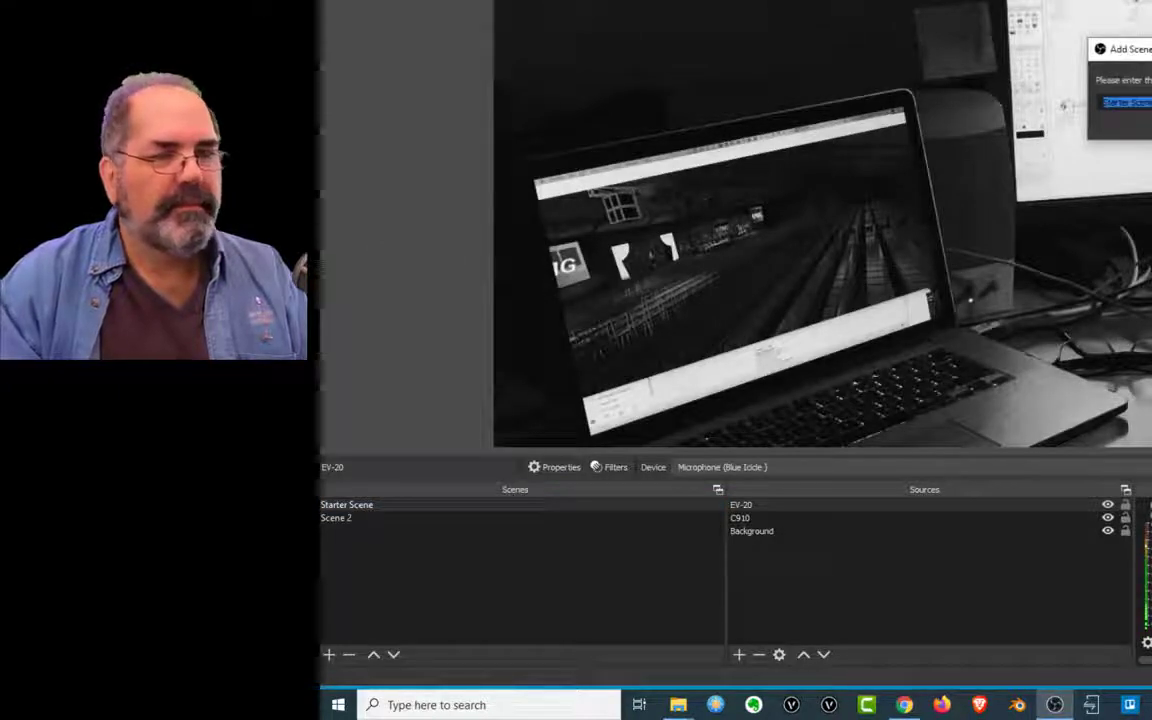
{"action": "key", "text": "Return"}
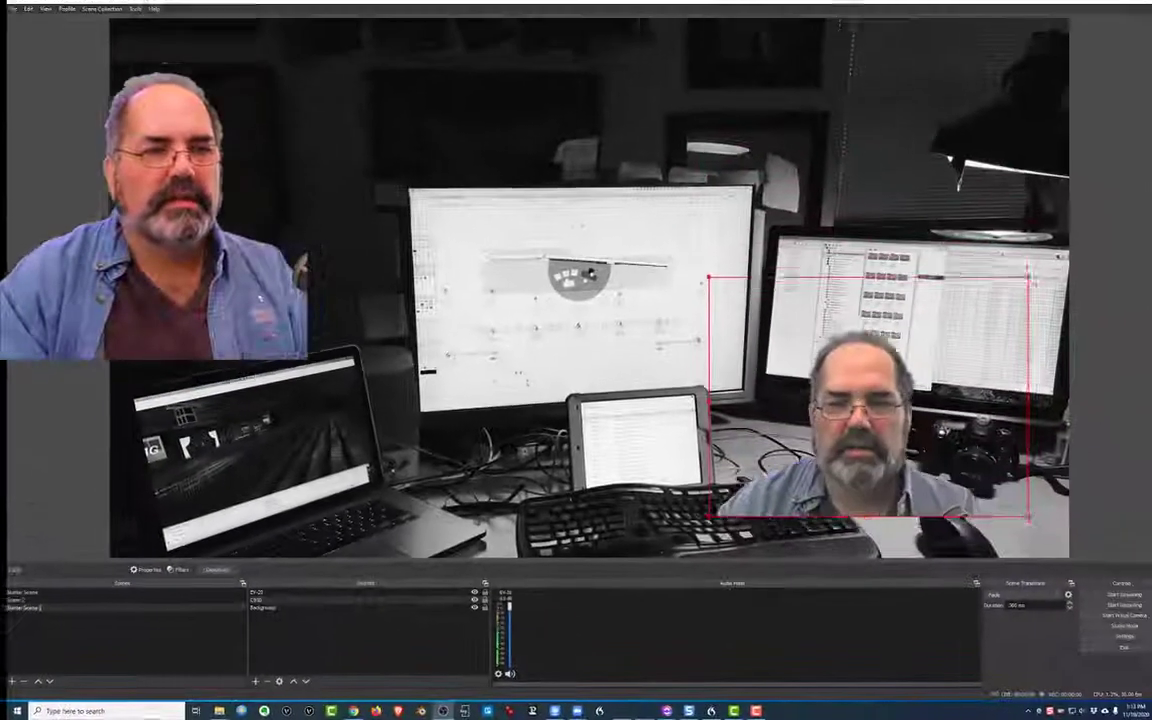
{"action": "left_click_drag", "start_coordinate": [855, 399], "coordinate": [279, 431]}
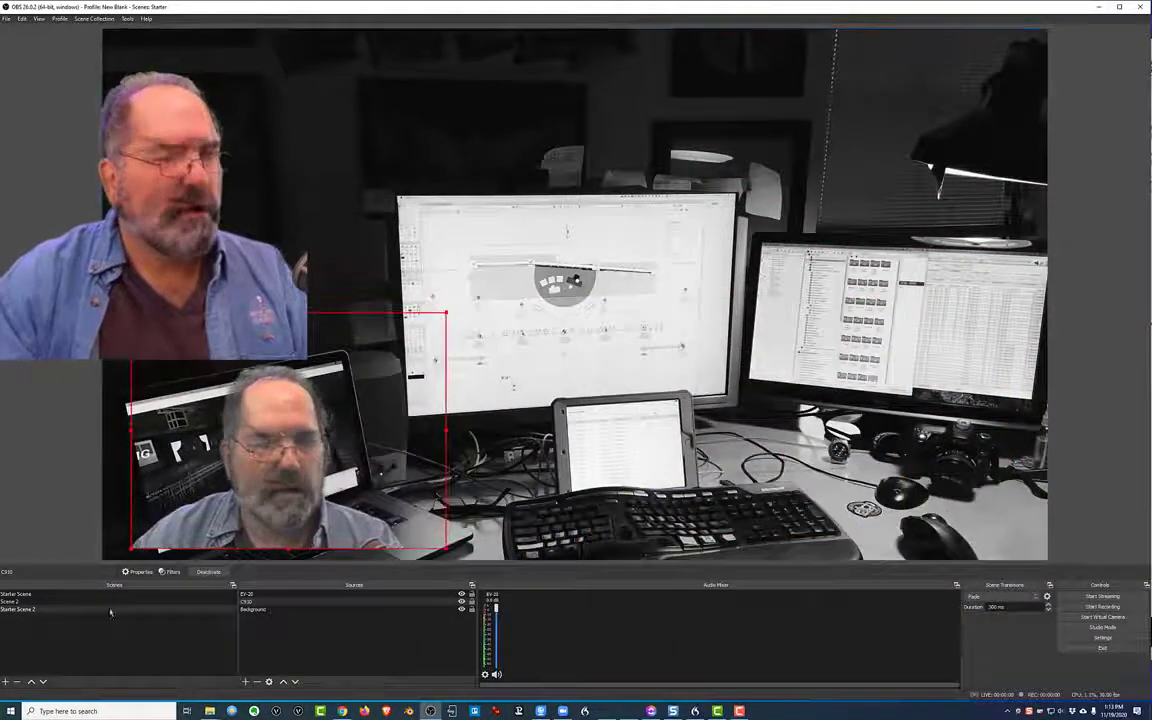
Compare the original and duplicated scenes, and remove the empty Scene 2
{"action": "left_click", "coordinate": [62, 601]}
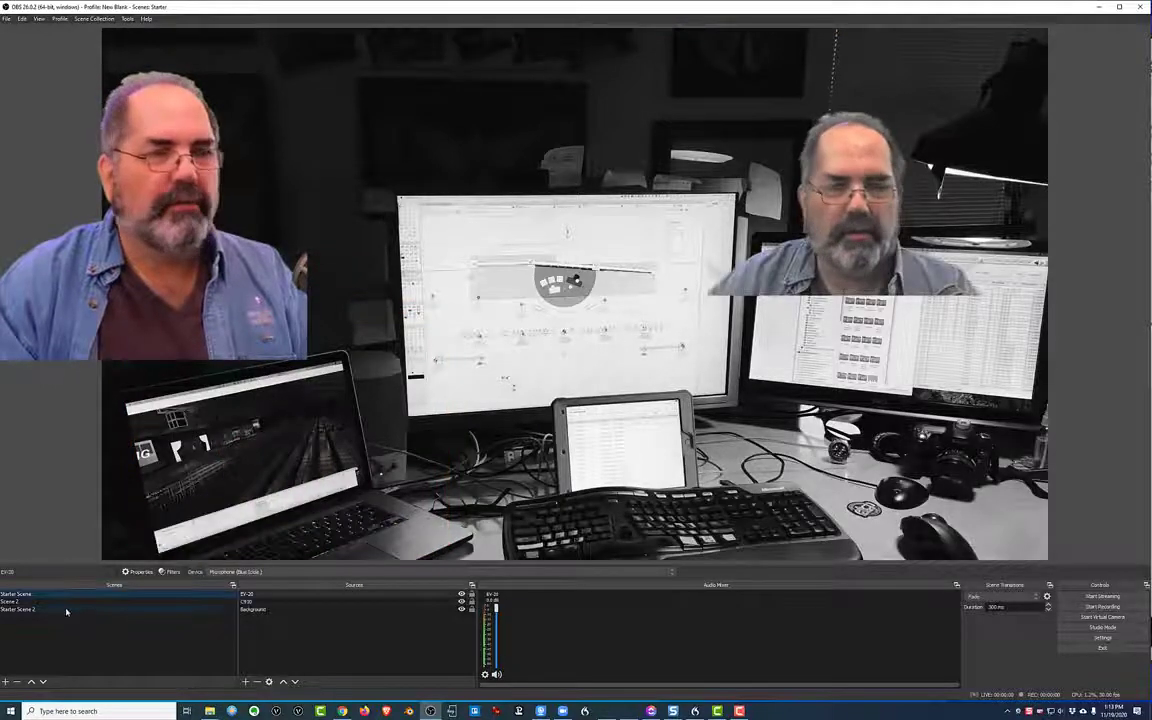
{"action": "left_click", "coordinate": [64, 607]}
{"action": "left_click", "coordinate": [64, 601]}
{"action": "right_click", "coordinate": [66, 597]}
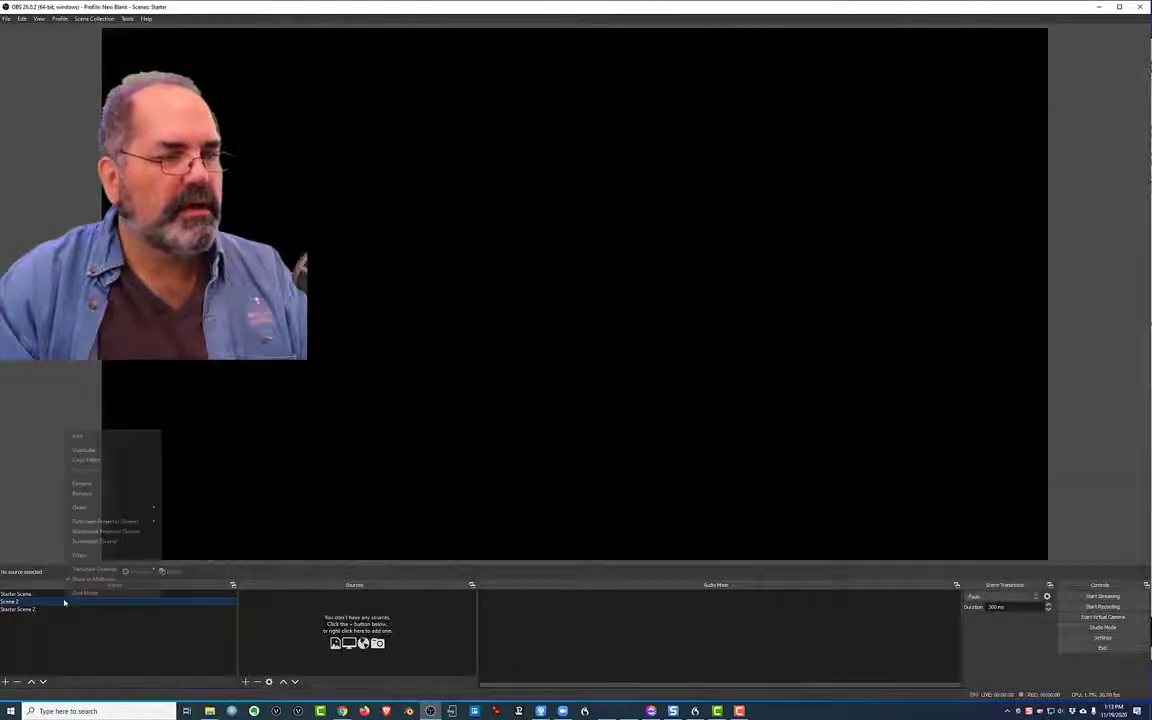
{"action": "left_click", "coordinate": [84, 493]}
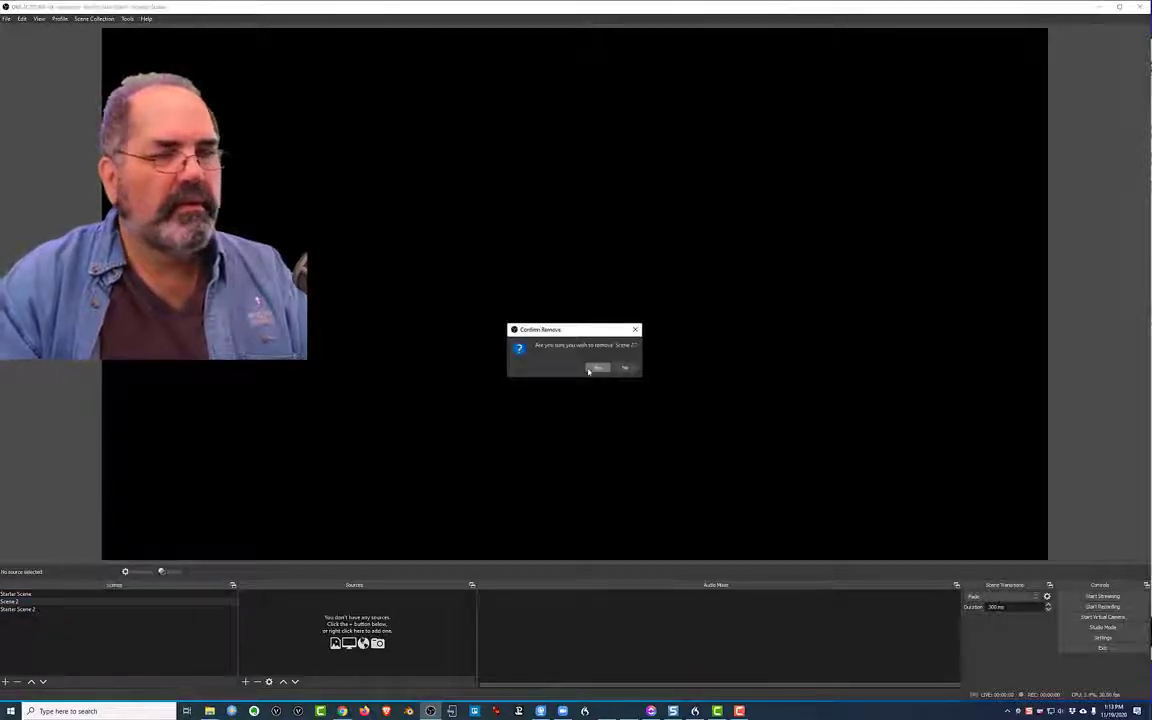
{"action": "left_click", "coordinate": [596, 368]}
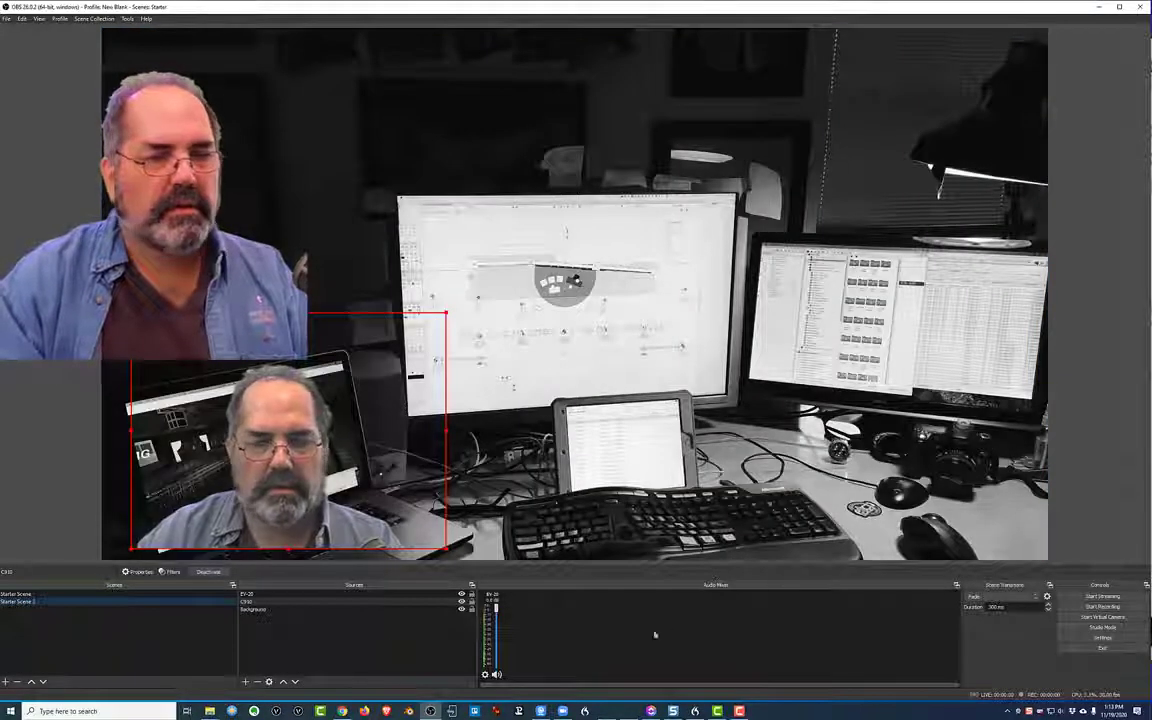
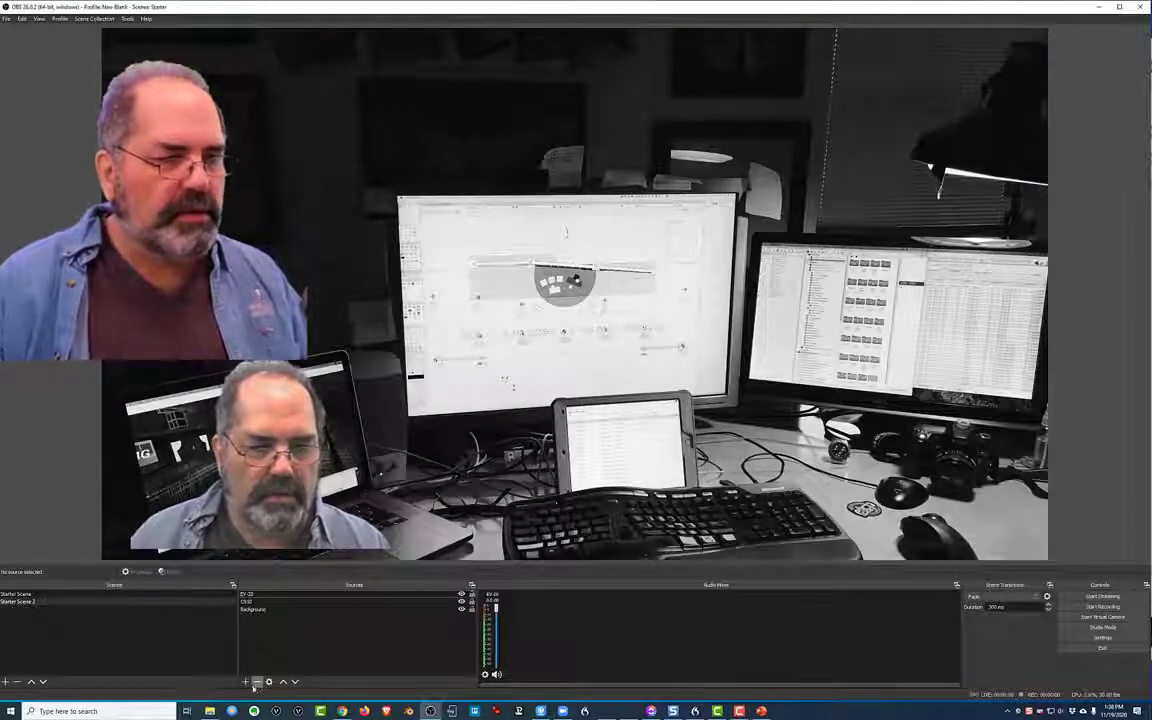
Add a Window Capture source named YouTube in Browser showing the Chrome YouTube window, and place it in the canvas's right half
{"action": "left_click", "coordinate": [246, 682]}
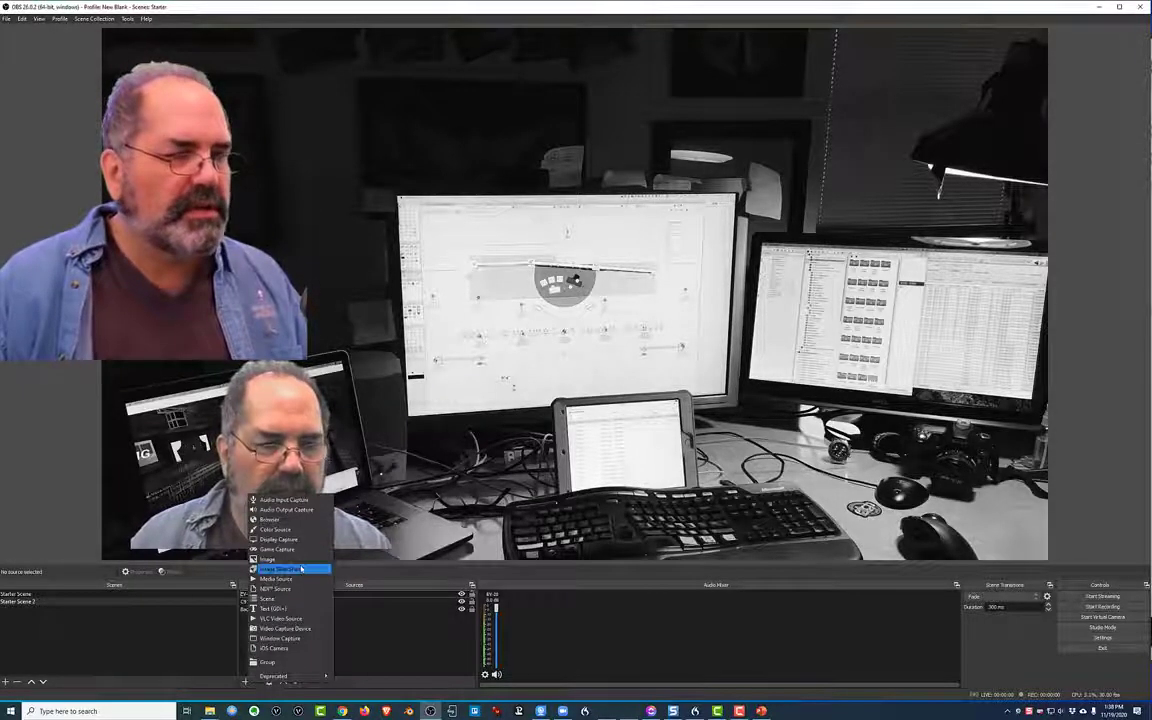
{"action": "left_click", "coordinate": [293, 639]}
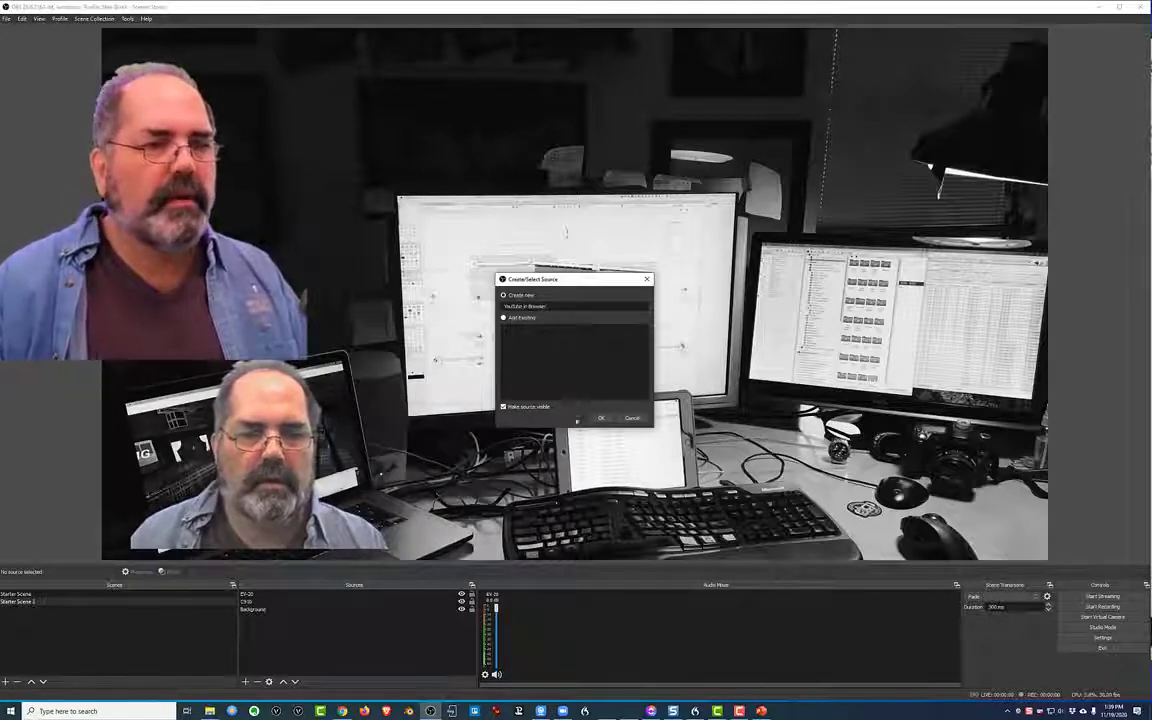
{"action": "left_click", "coordinate": [597, 417]}
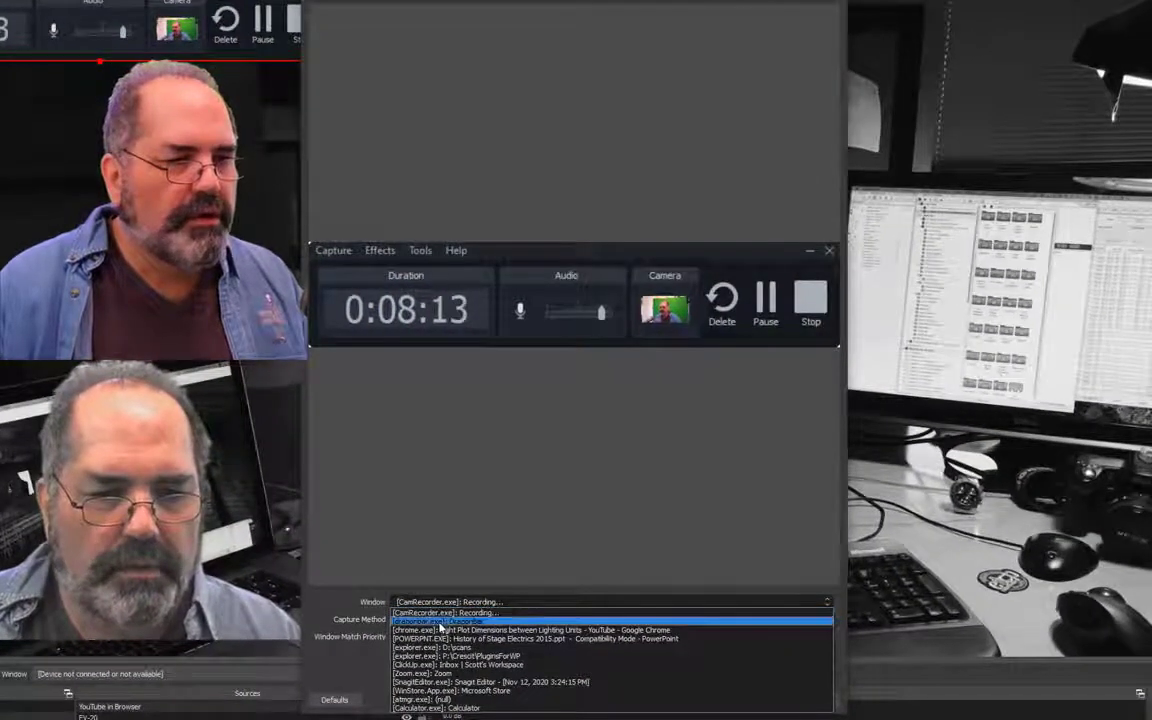
{"action": "left_click", "coordinate": [440, 630]}
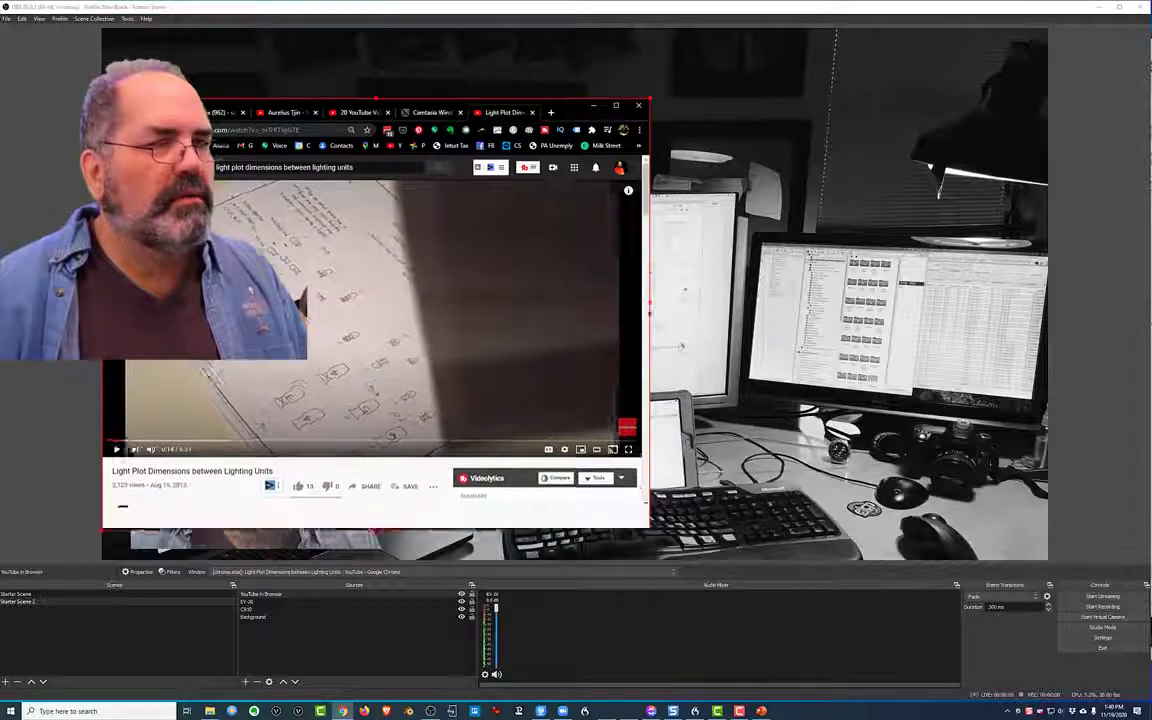
{"action": "left_click_drag", "start_coordinate": [232, 148], "coordinate": [755, 105]}
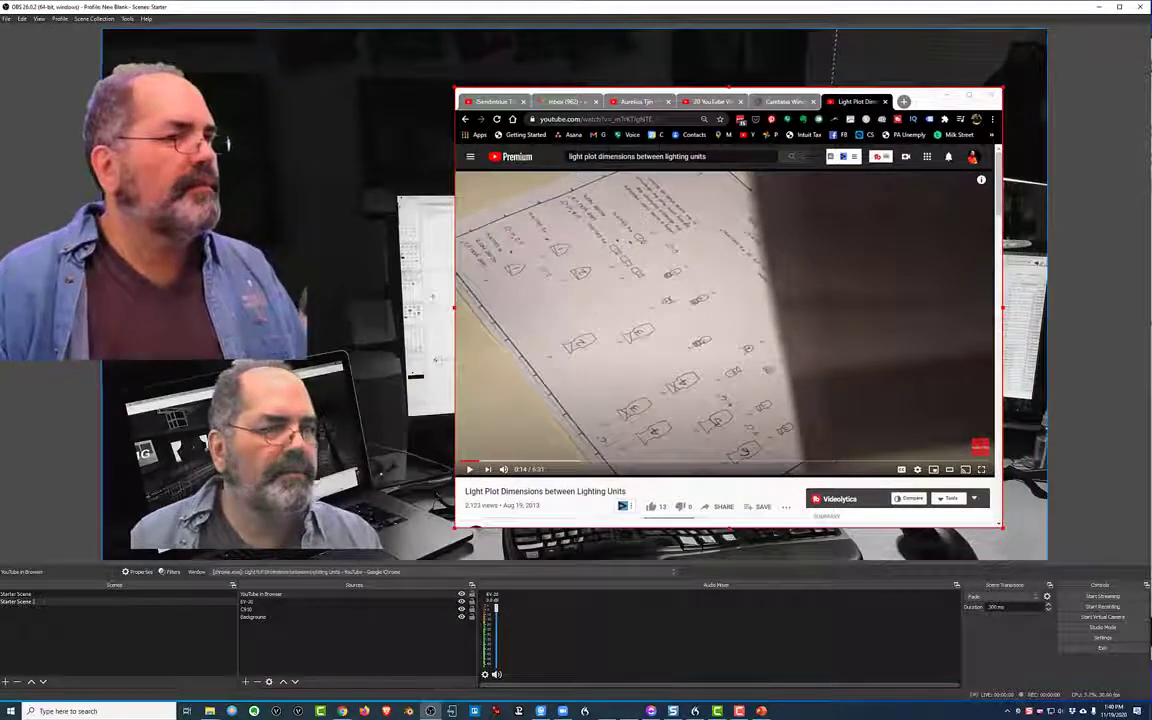
Switch to Chrome, play the Light Plot Dimensions between Lighting Units video, and return to OBS
{"action": "key", "text": "alt+Tab"}
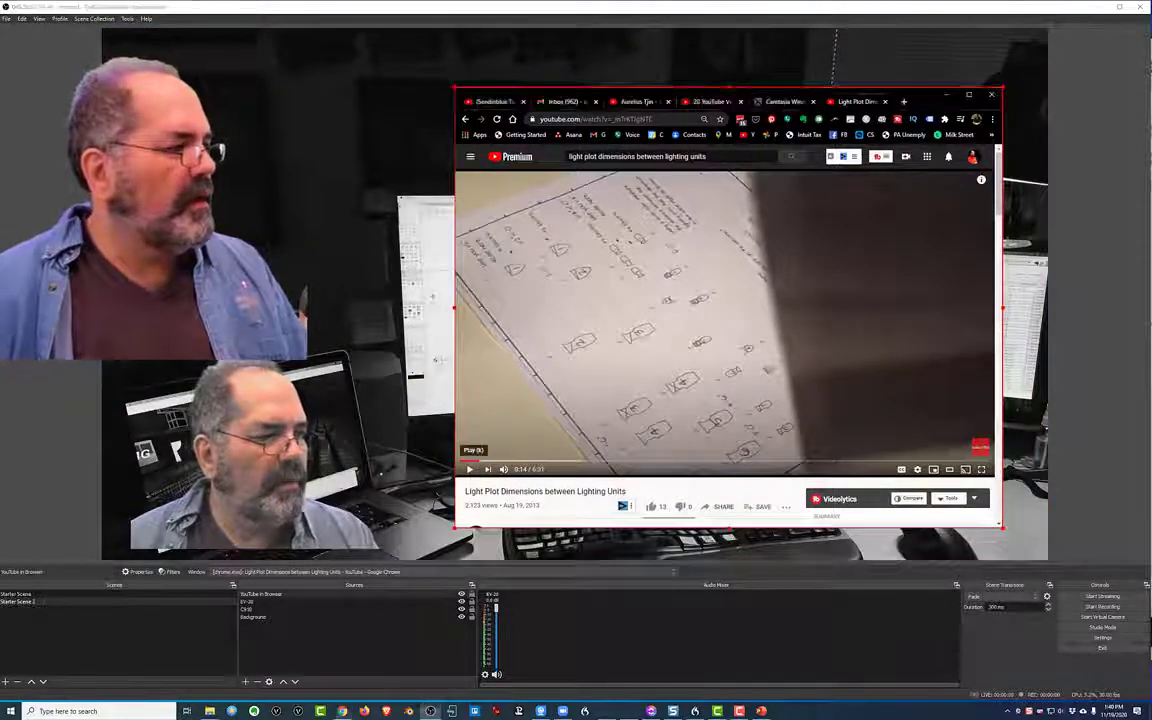
{"action": "key", "text": "space"}
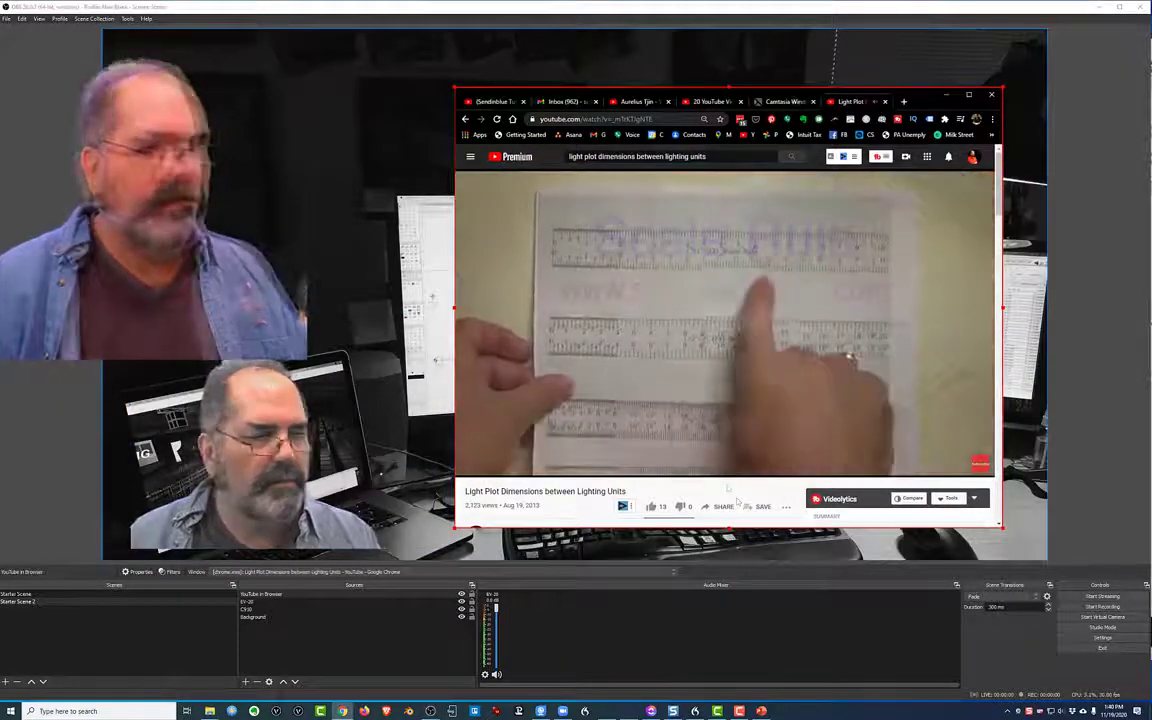
{"action": "left_click", "coordinate": [148, 515]}
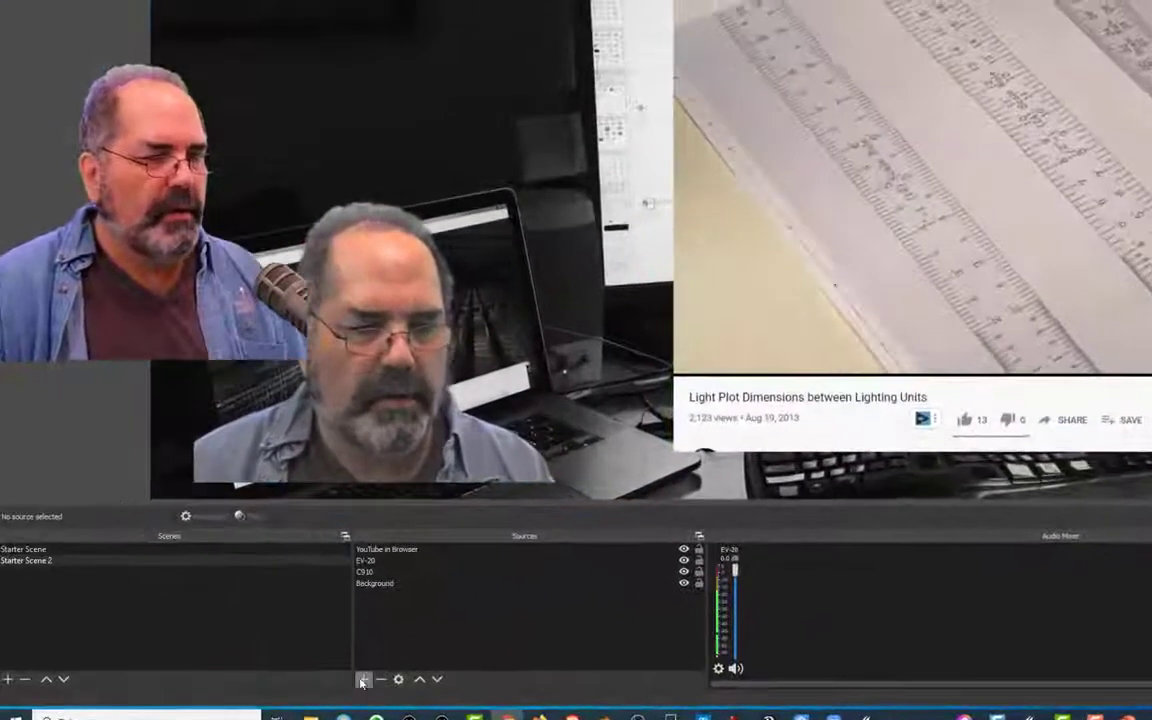
Add an Audio Output Capture source to Starter Scene 2 with its default name and the Default device
{"action": "left_click", "coordinate": [363, 680]}
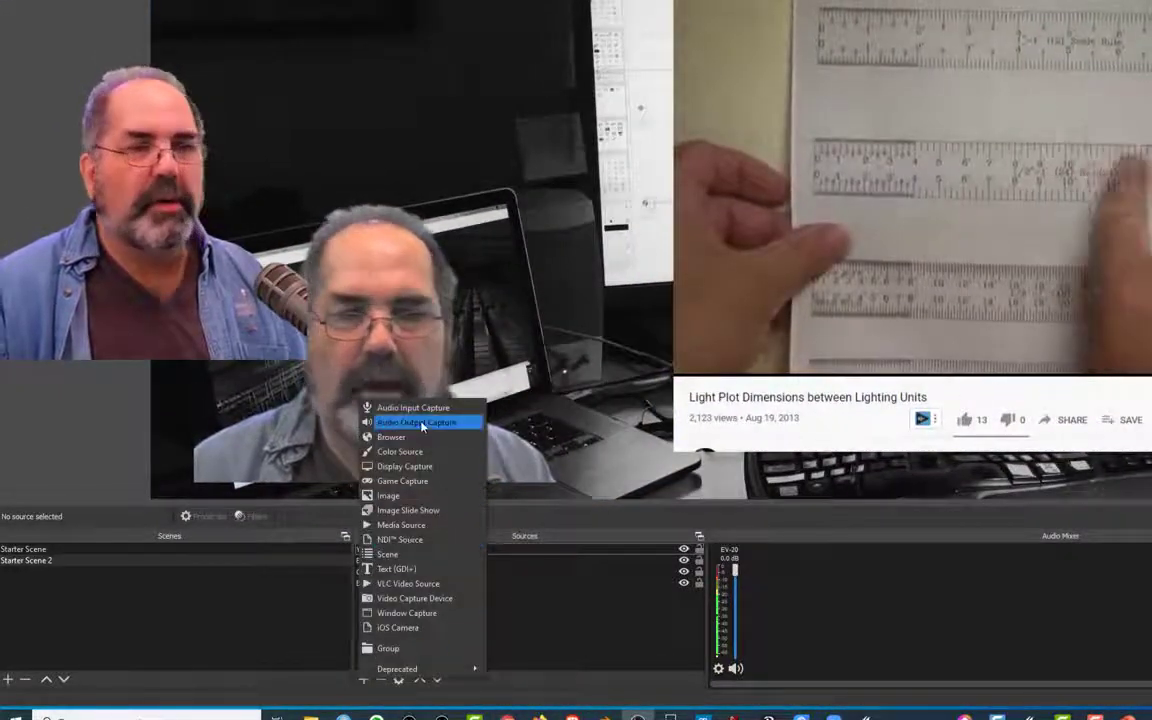
{"action": "left_click", "coordinate": [421, 426]}
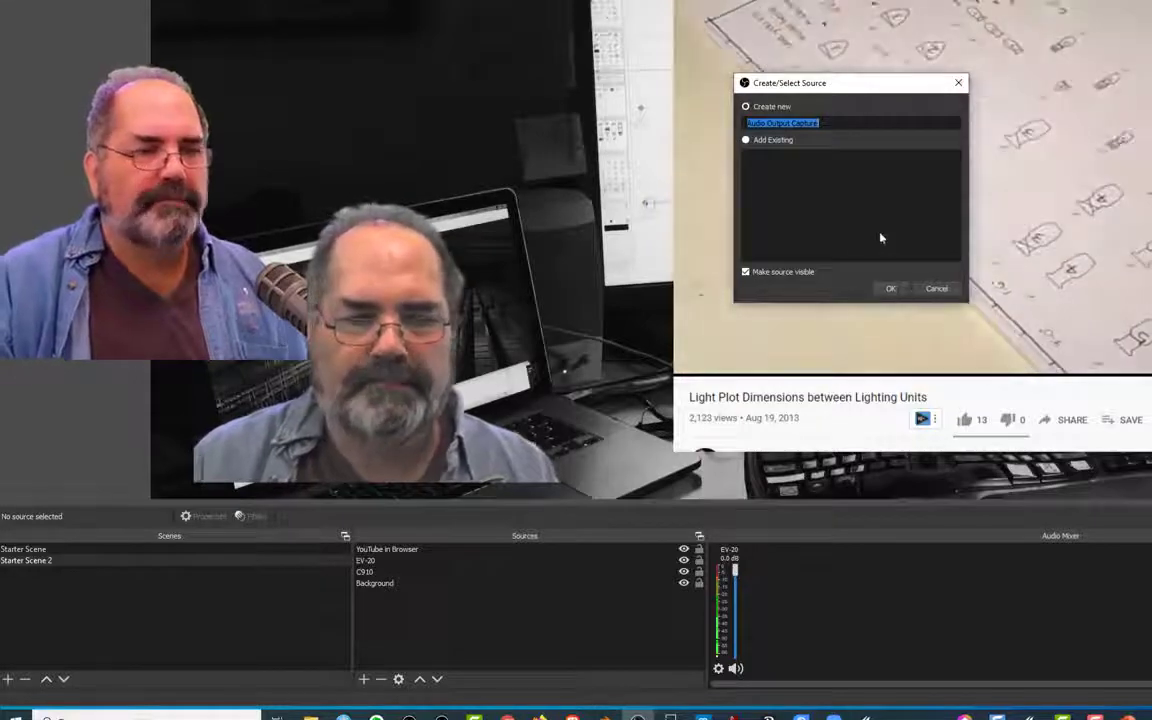
{"action": "left_click", "coordinate": [892, 288]}
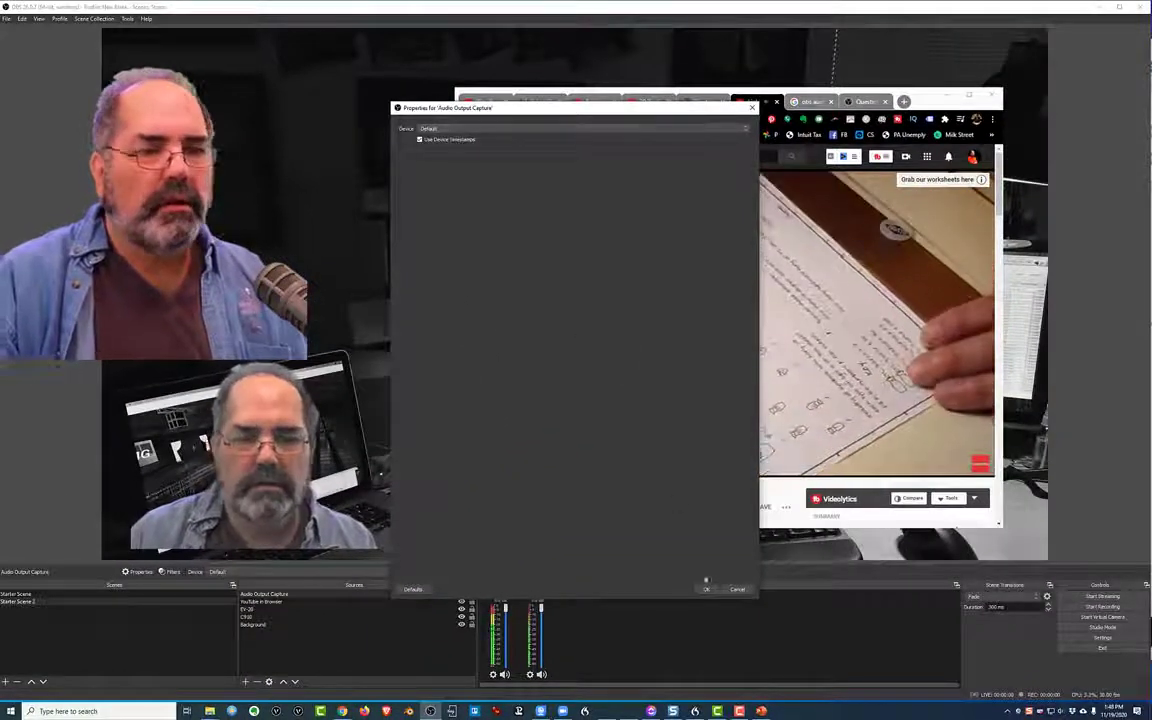
{"action": "left_click", "coordinate": [706, 589]}
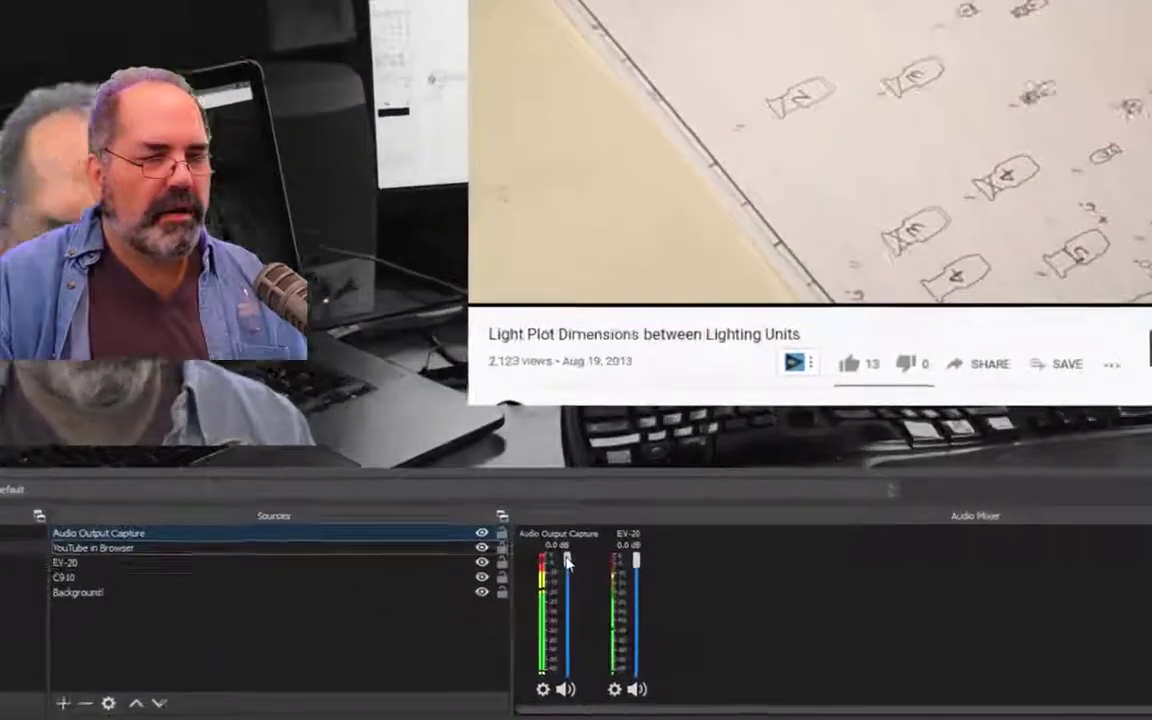
Lower the Audio Output Capture volume to about -12 dB in the audio mixer
{"action": "left_click", "coordinate": [504, 619]}
{"action": "left_click_drag", "start_coordinate": [576, 578], "coordinate": [577, 585]}
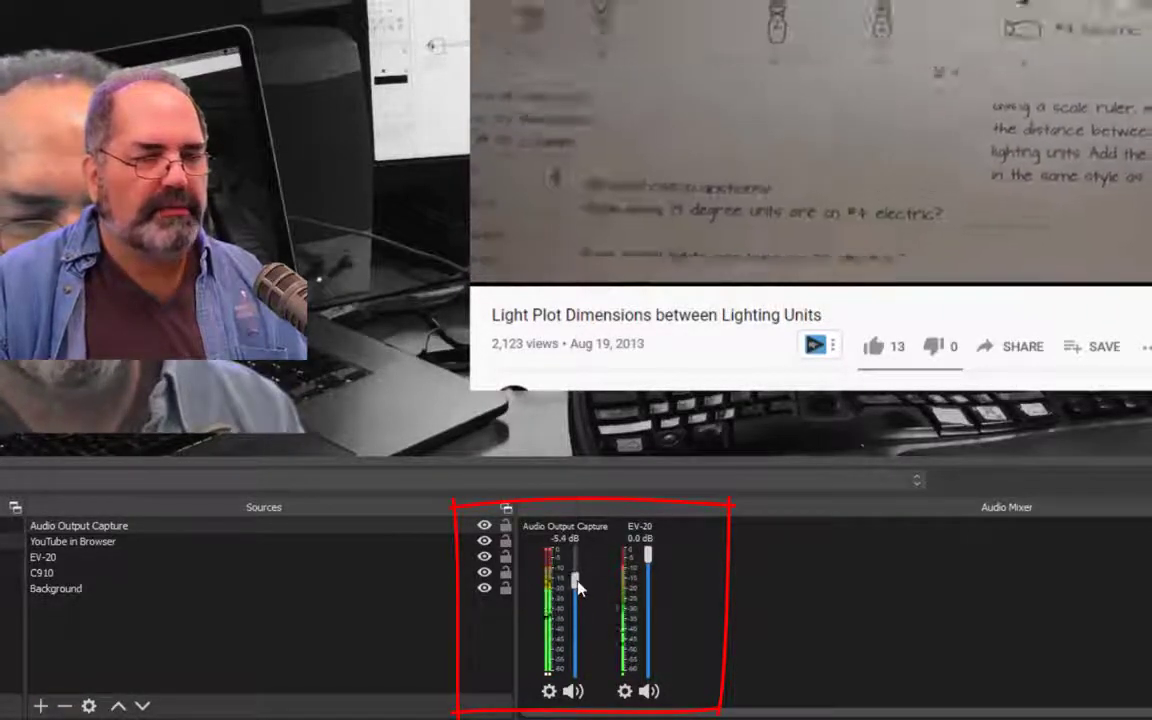
{"action": "left_click_drag", "start_coordinate": [578, 588], "coordinate": [575, 607]}
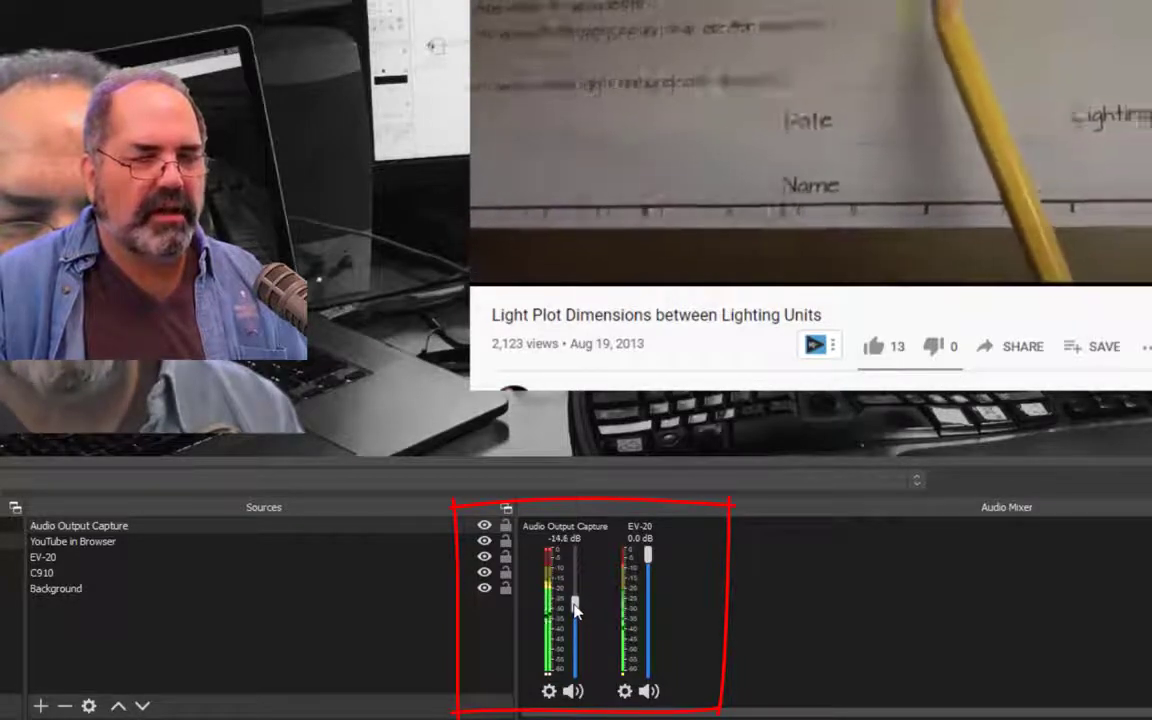
{"action": "left_click_drag", "start_coordinate": [575, 612], "coordinate": [576, 604]}
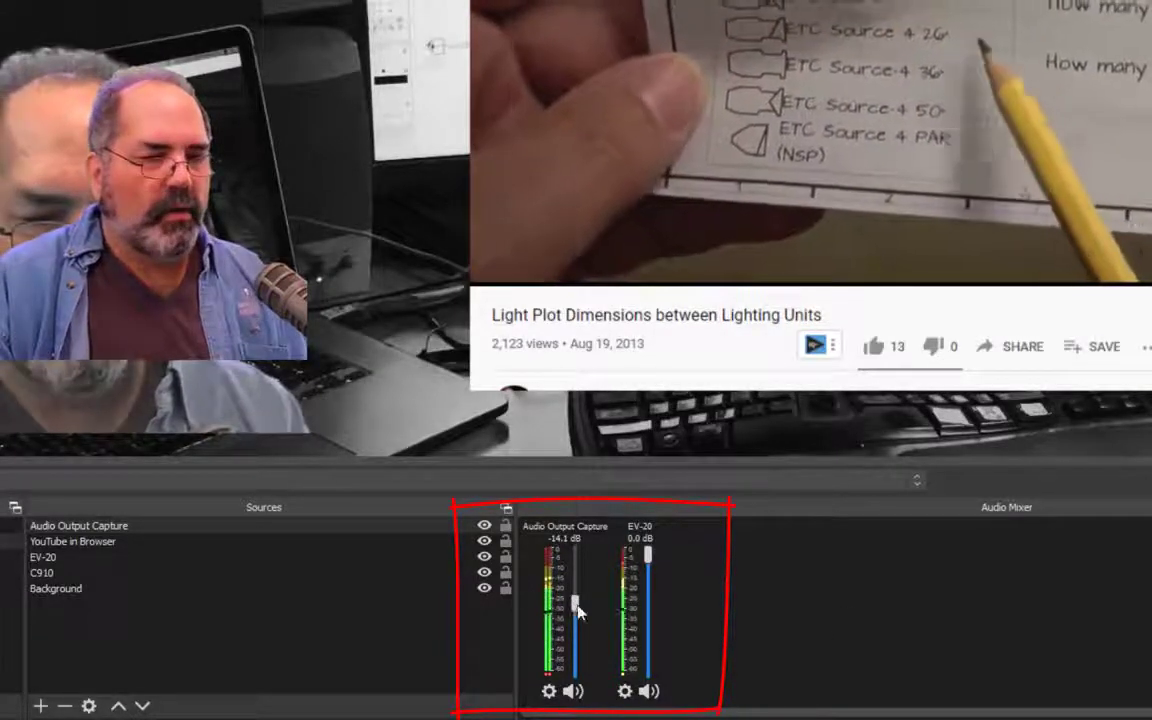
{"action": "left_click_drag", "start_coordinate": [578, 627], "coordinate": [577, 650]}
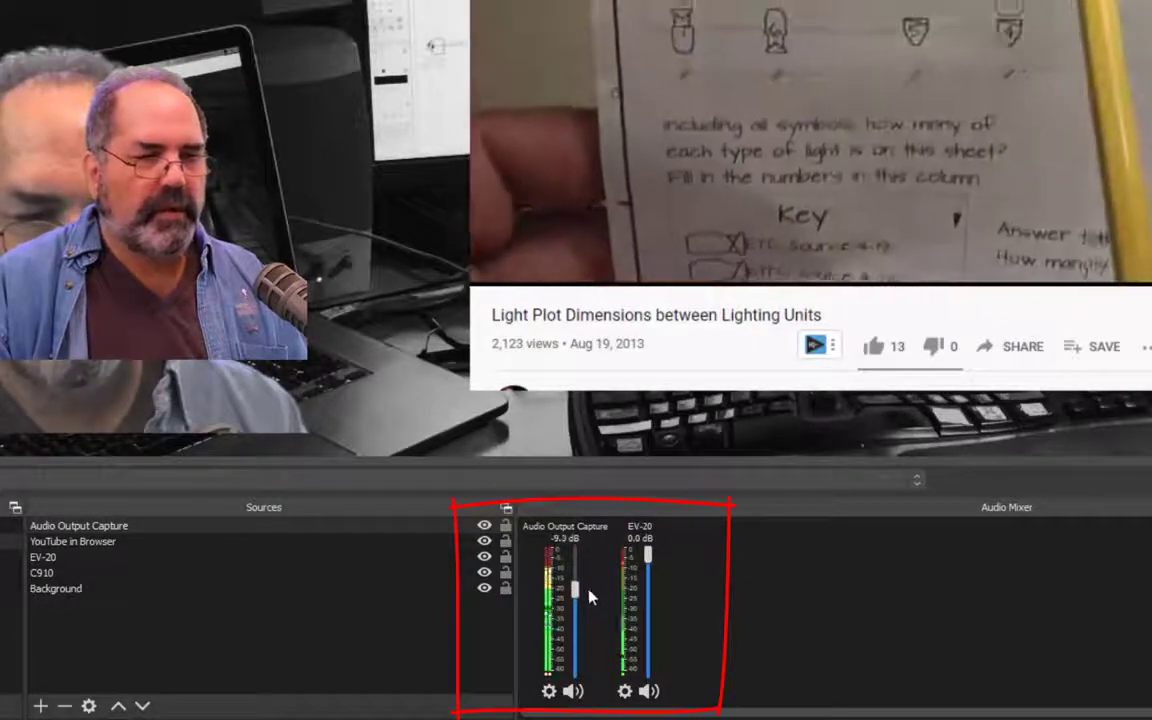
{"action": "left_click_drag", "start_coordinate": [589, 598], "coordinate": [586, 607]}
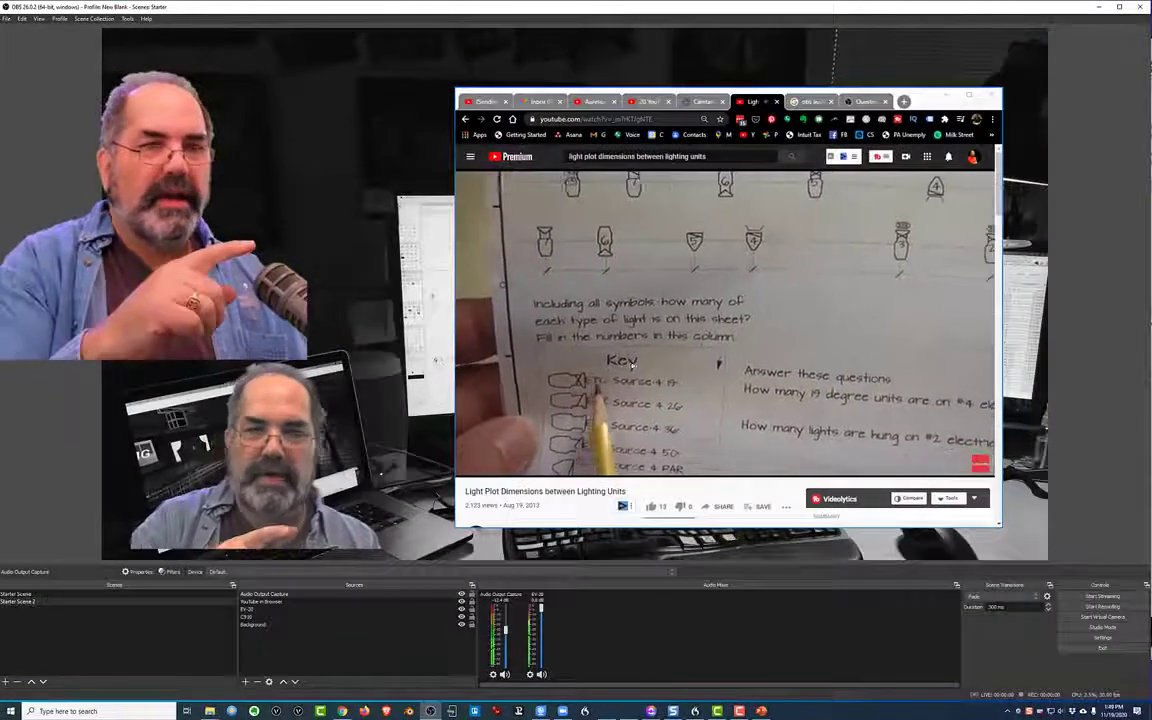
Switch back and forth between Starter Scene and Starter Scene 2 to compare them, ending on Starter Scene 2
{"action": "left_click", "coordinate": [410, 318]}
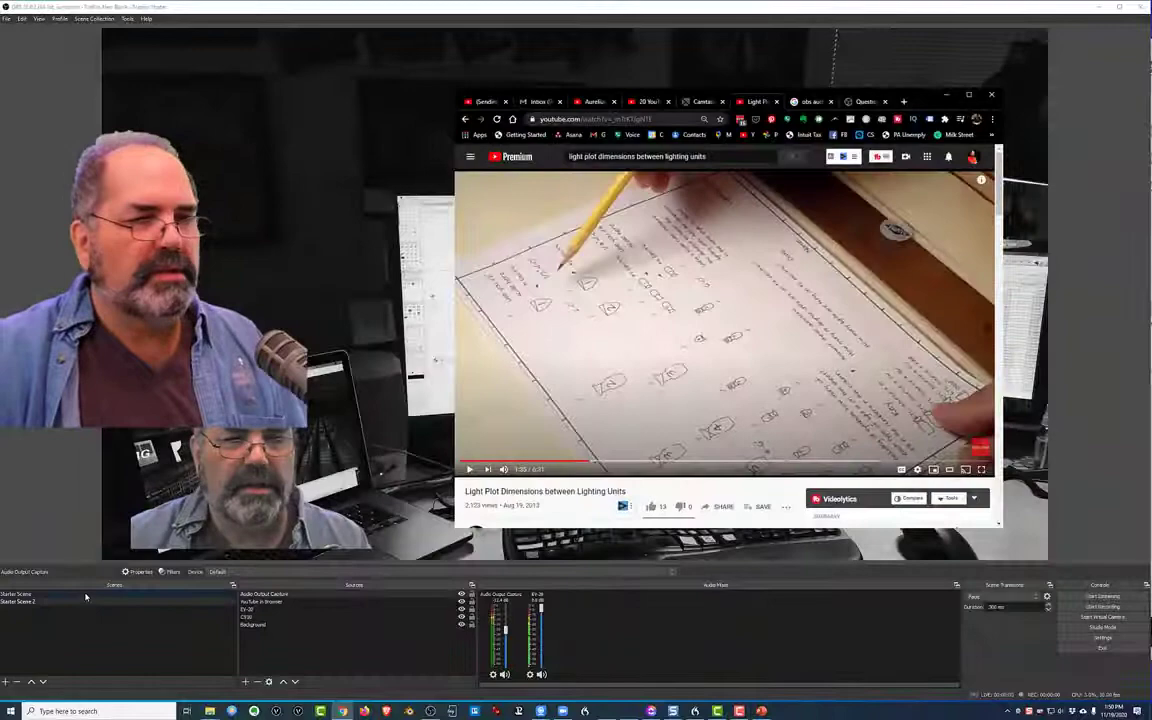
{"action": "left_click", "coordinate": [85, 596]}
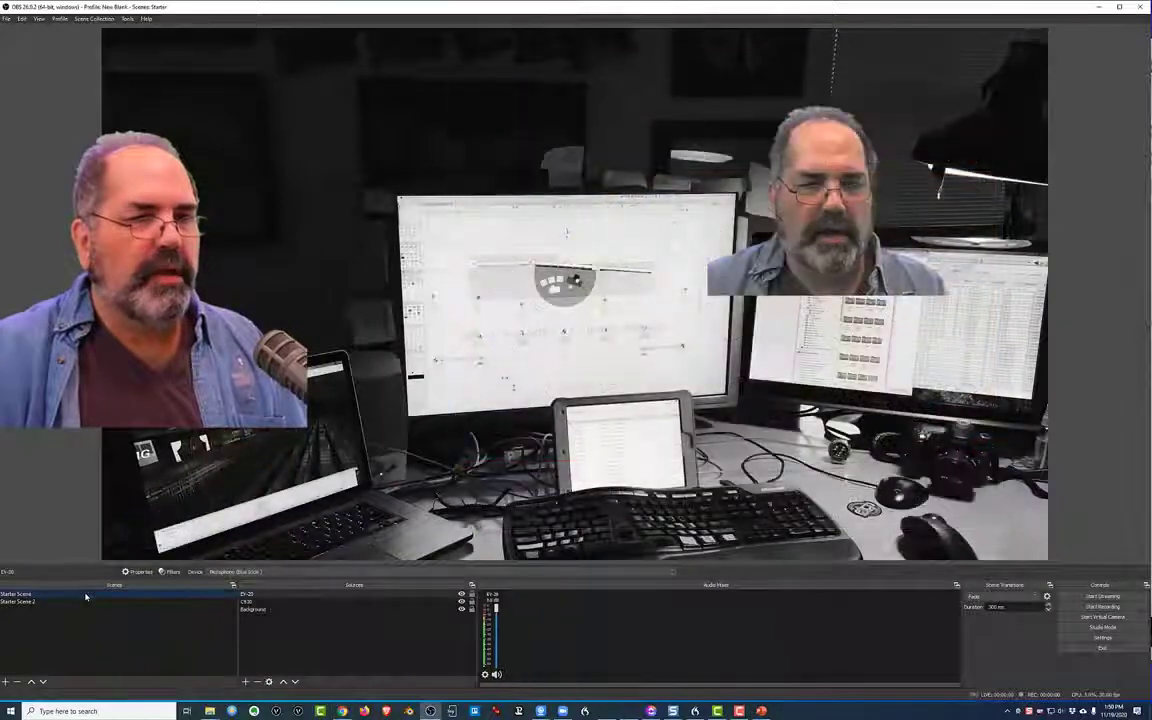
{"action": "left_click", "coordinate": [87, 602]}
{"action": "left_click", "coordinate": [88, 595]}
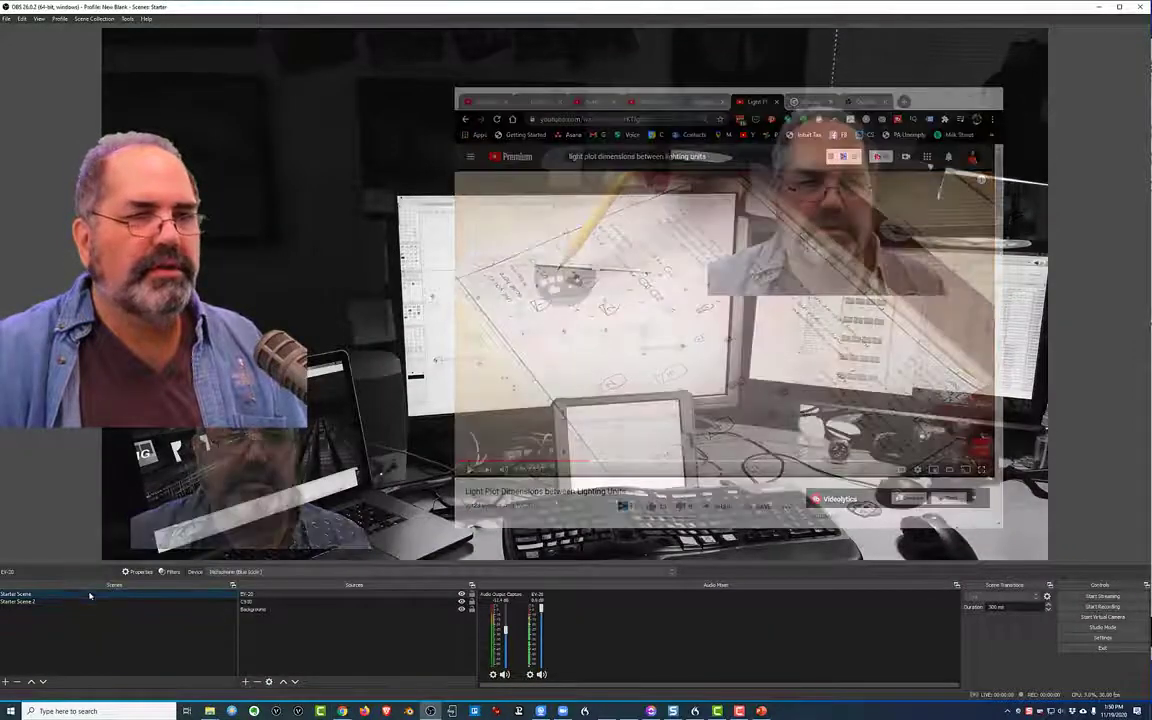
{"action": "left_click", "coordinate": [92, 603]}
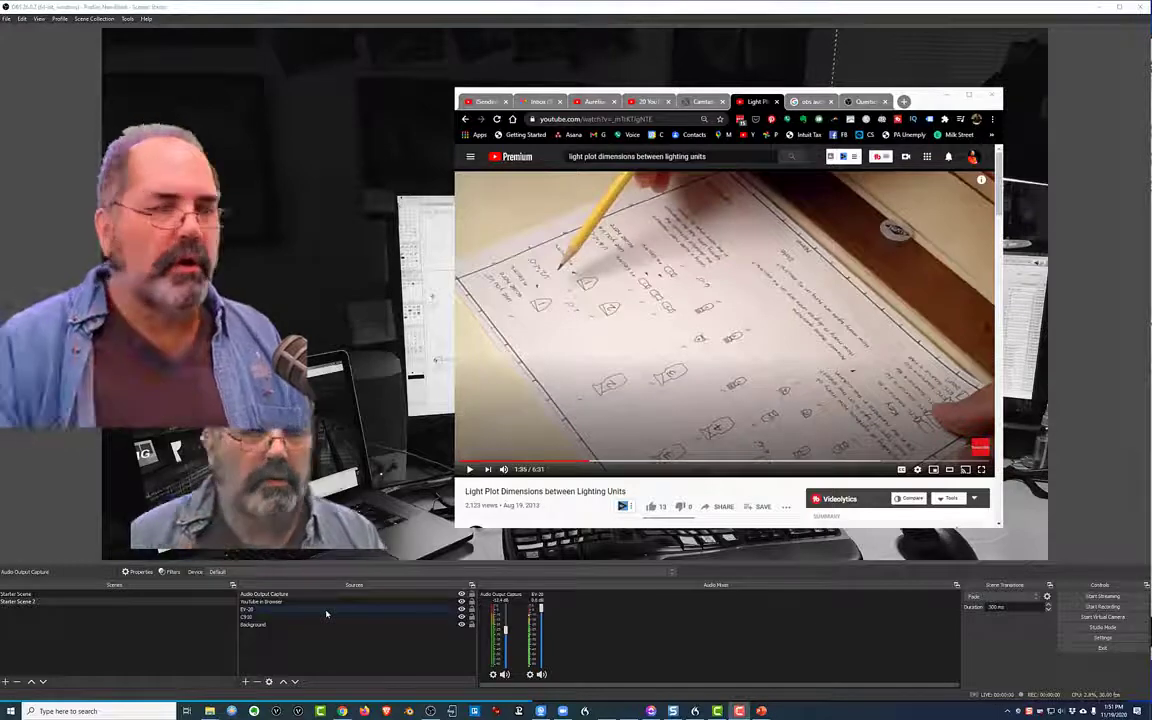
Duplicate Starter Scene and rename the copy as PowerPoint
{"action": "left_click", "coordinate": [27, 596]}
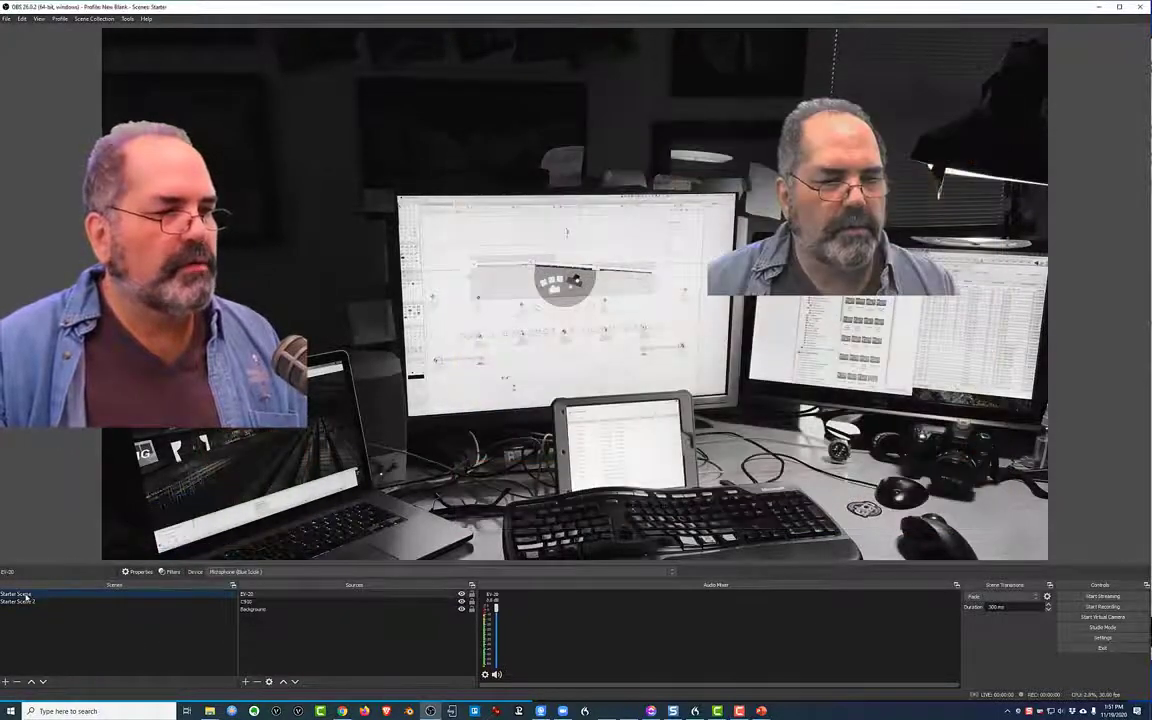
{"action": "right_click", "coordinate": [27, 597]}
{"action": "left_click", "coordinate": [45, 444]}
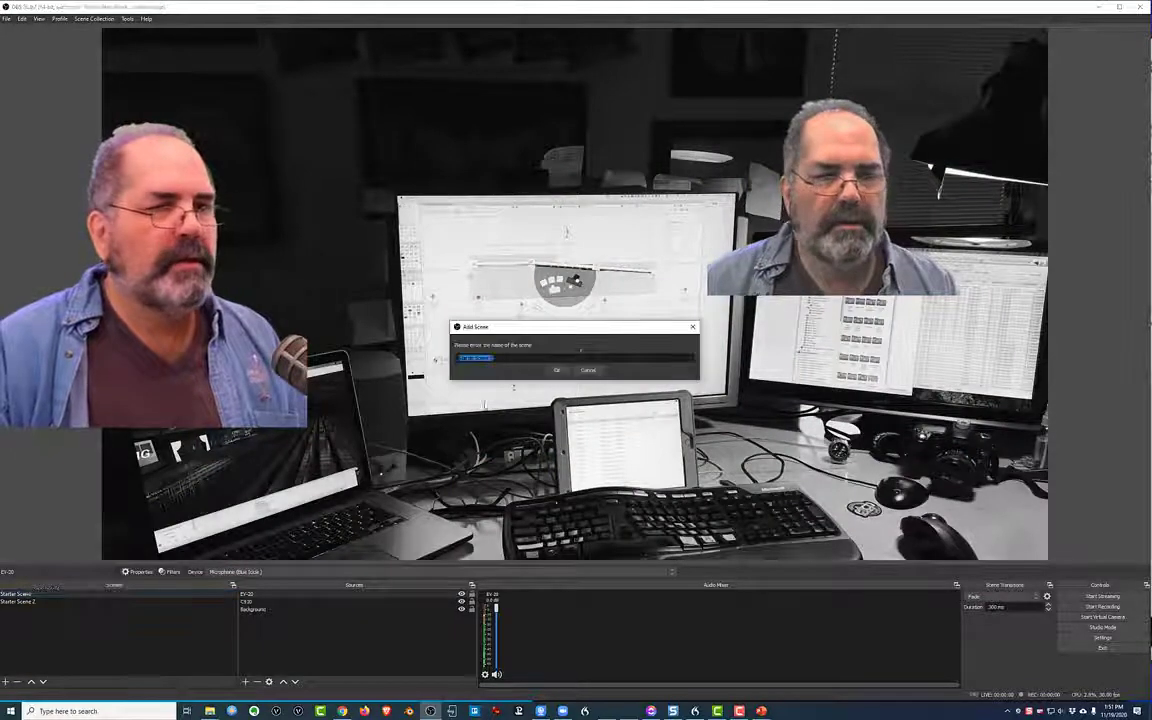
{"action": "left_click", "coordinate": [557, 371]}
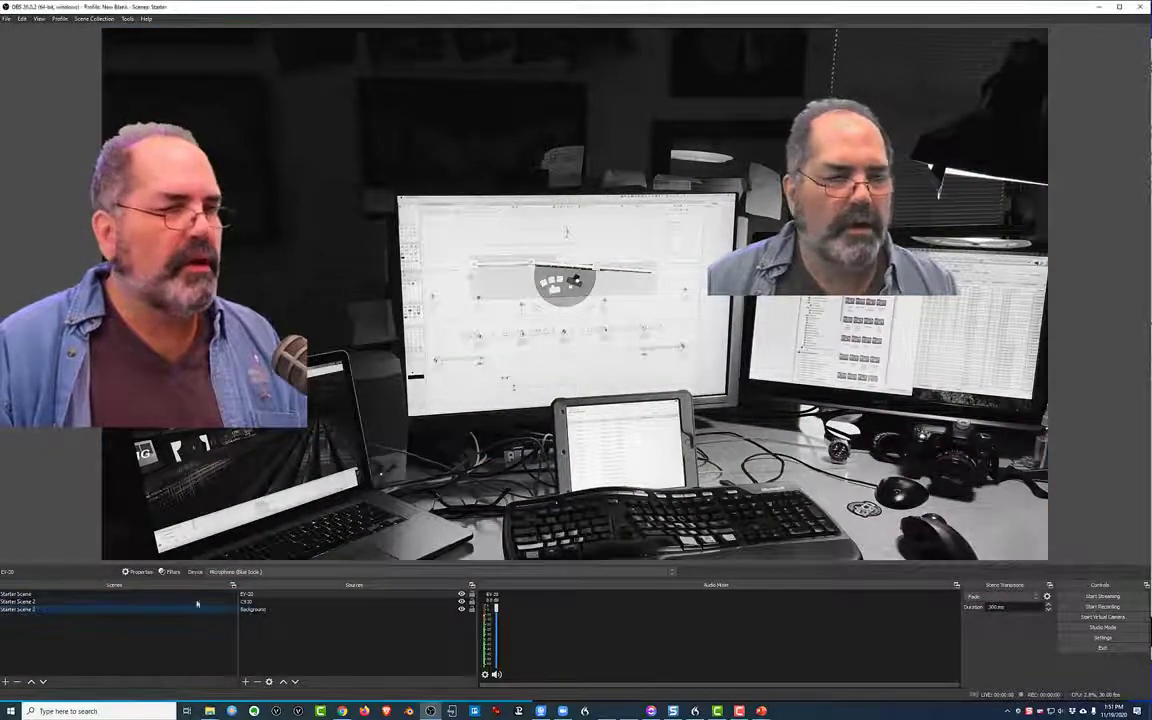
{"action": "right_click", "coordinate": [29, 614]}
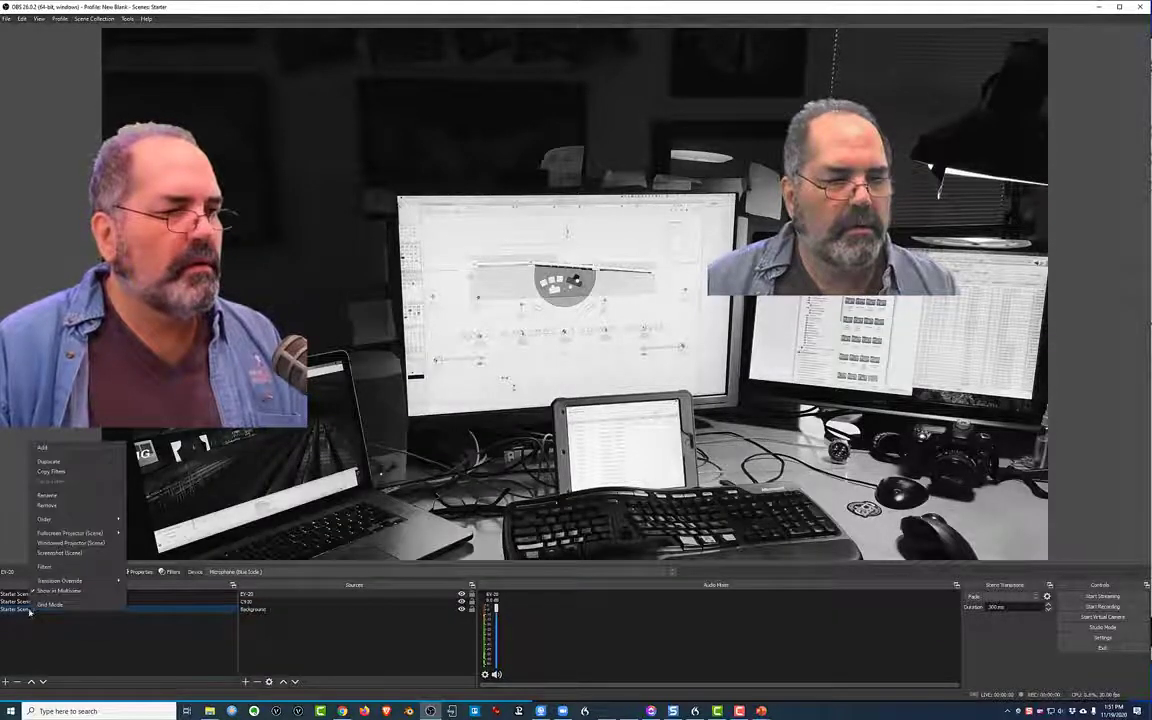
{"action": "left_click", "coordinate": [60, 503]}
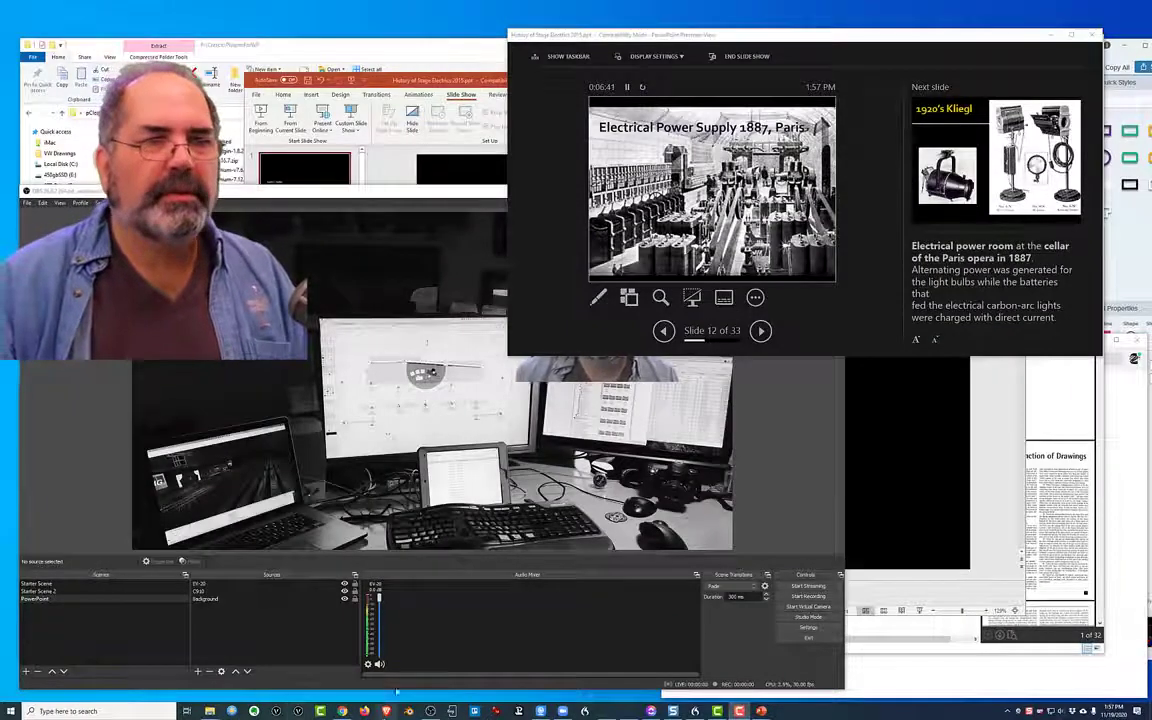
Add a Display Capture source named PowerPoint screen to the PowerPoint scene
{"action": "left_click", "coordinate": [773, 352]}
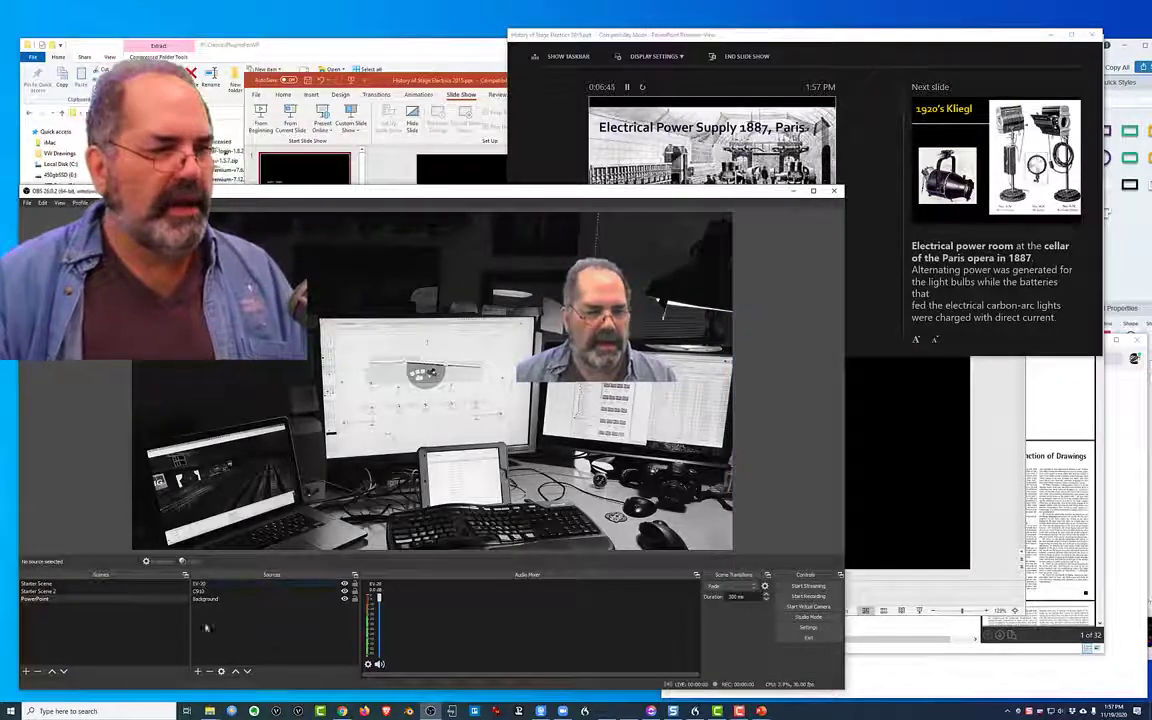
{"action": "left_click", "coordinate": [199, 672]}
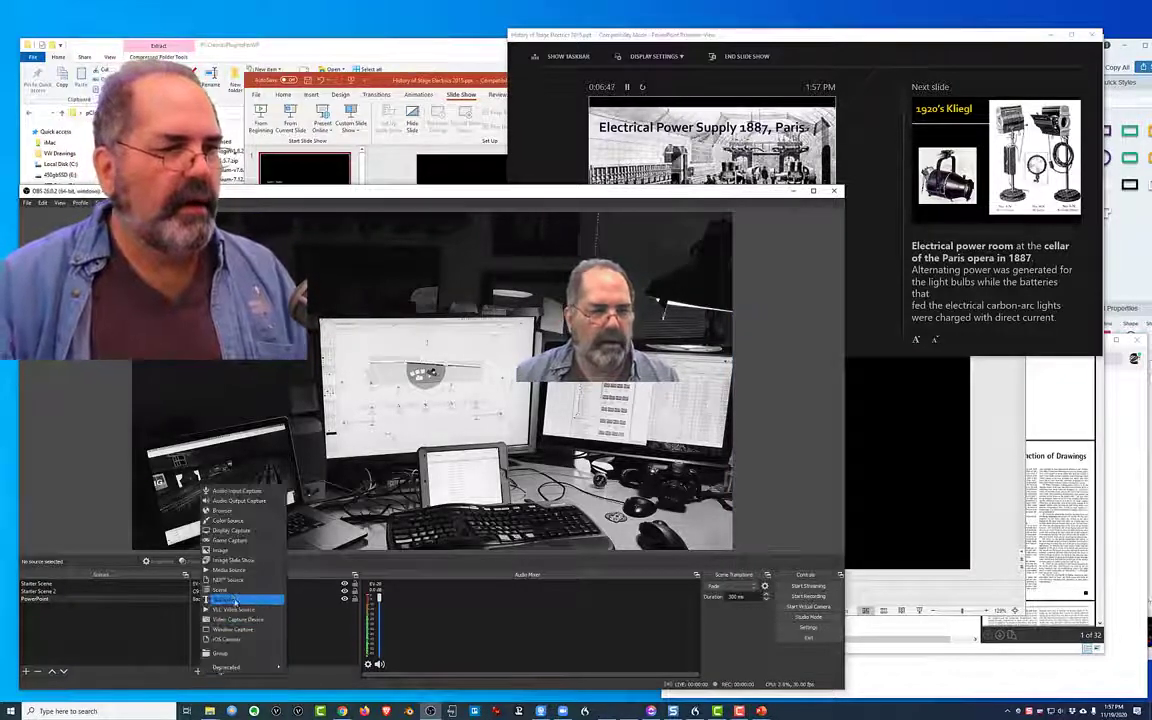
{"action": "left_click", "coordinate": [241, 532]}
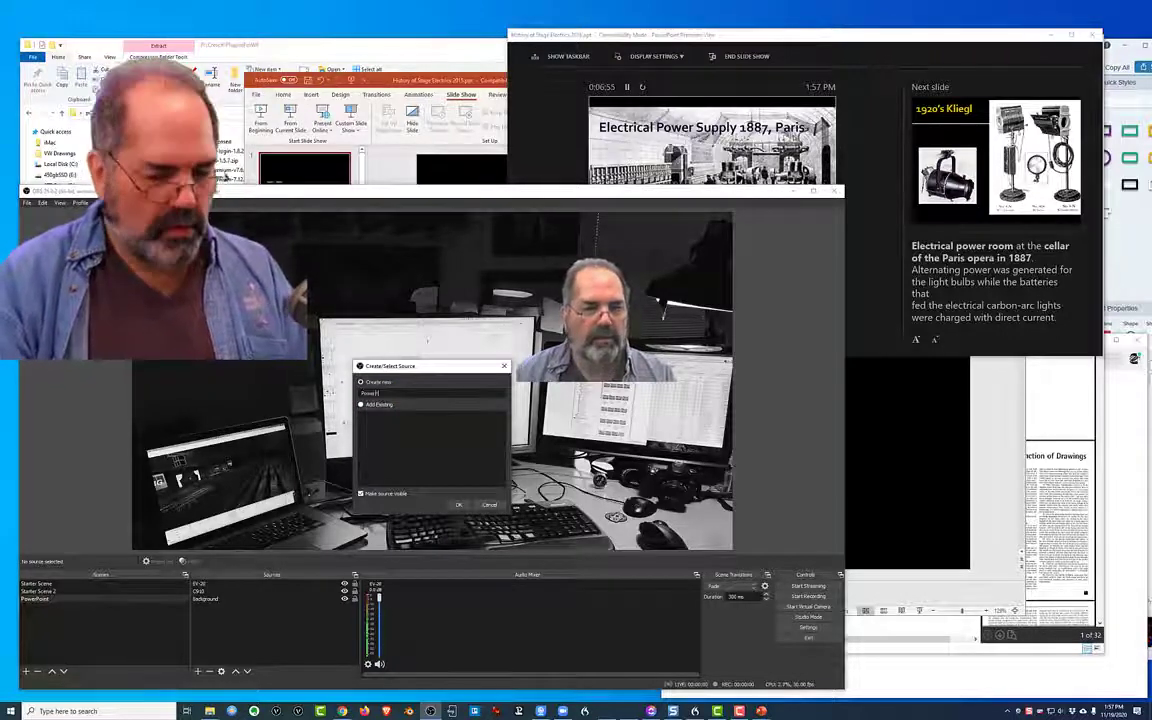
{"action": "type", "text": "PowerPoint screen"}
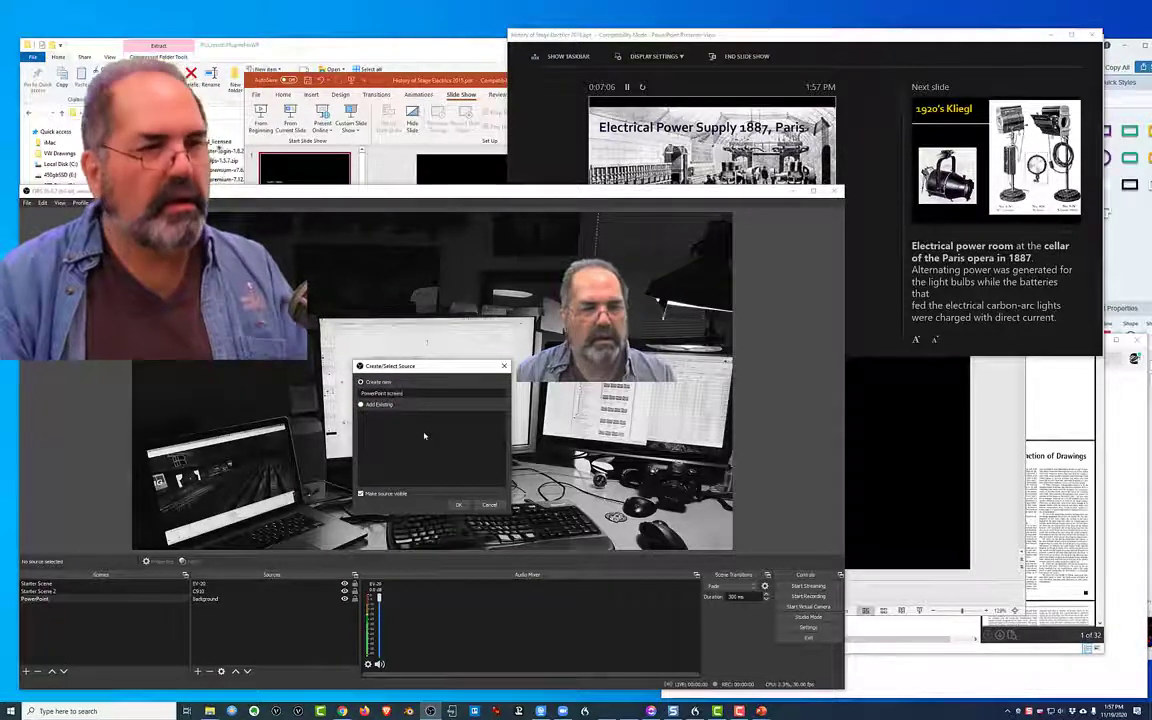
{"action": "left_click", "coordinate": [465, 503]}
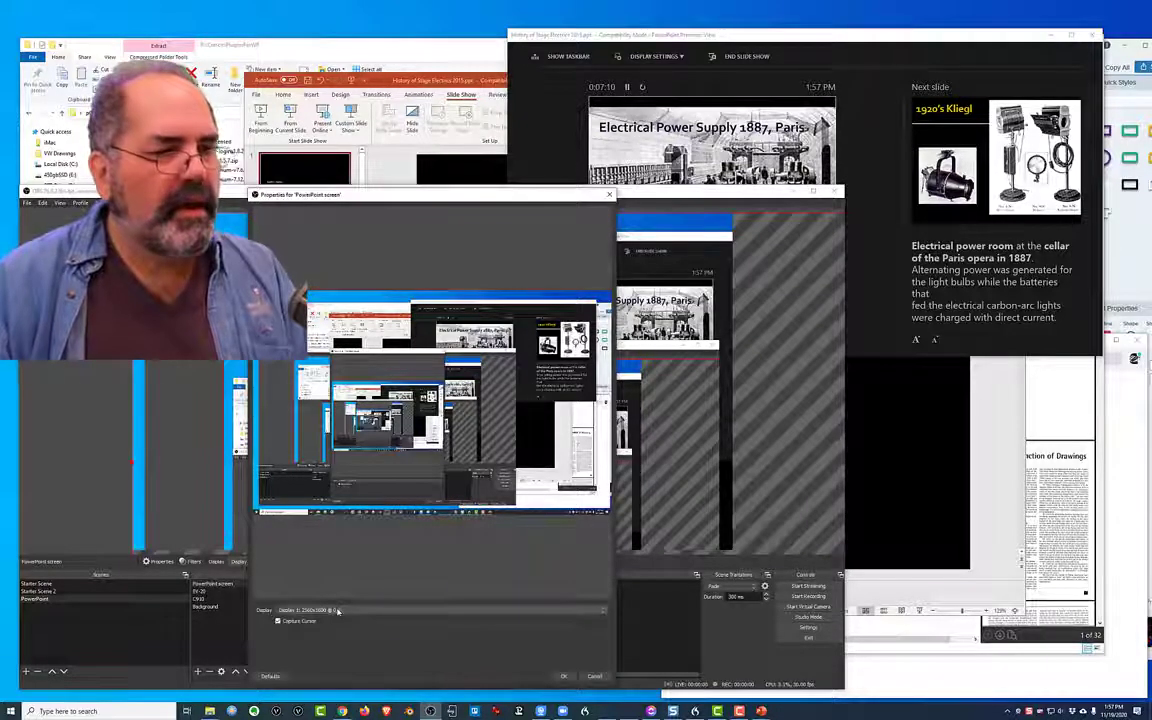
Set the PowerPoint screen source to capture Display 2 and accept its properties
{"action": "left_click", "coordinate": [336, 609]}
{"action": "left_click", "coordinate": [345, 622]}
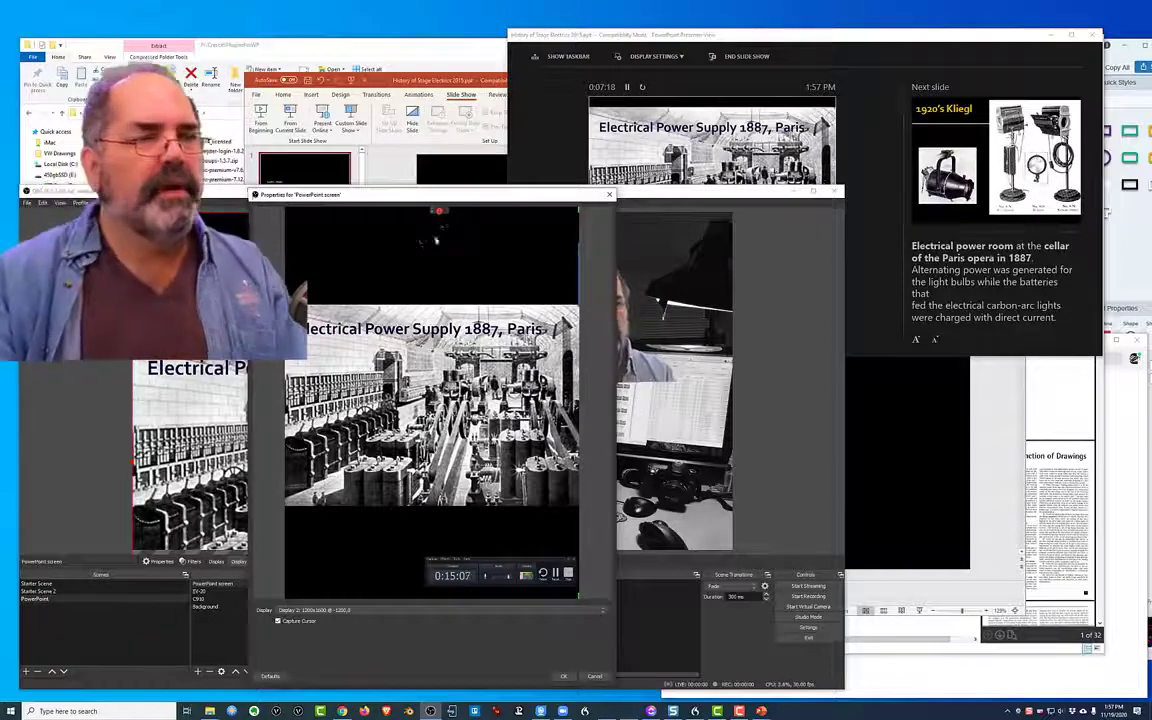
{"action": "left_click_drag", "start_coordinate": [385, 196], "coordinate": [572, 189]}
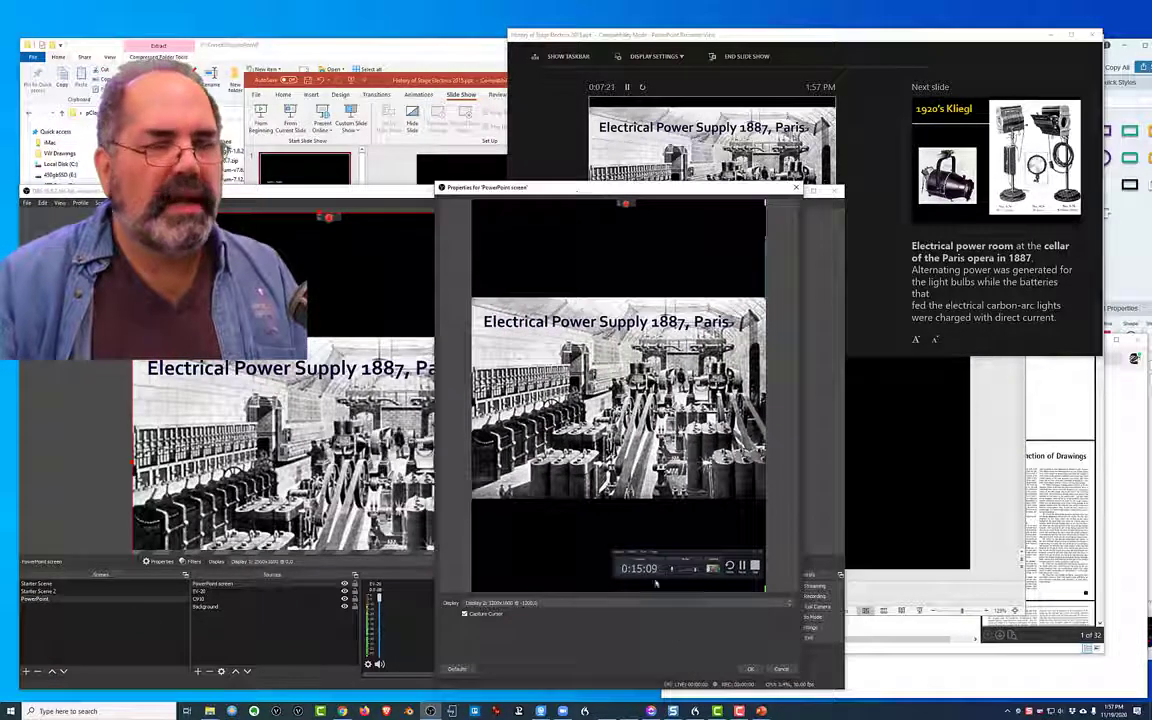
{"action": "left_click", "coordinate": [753, 668]}
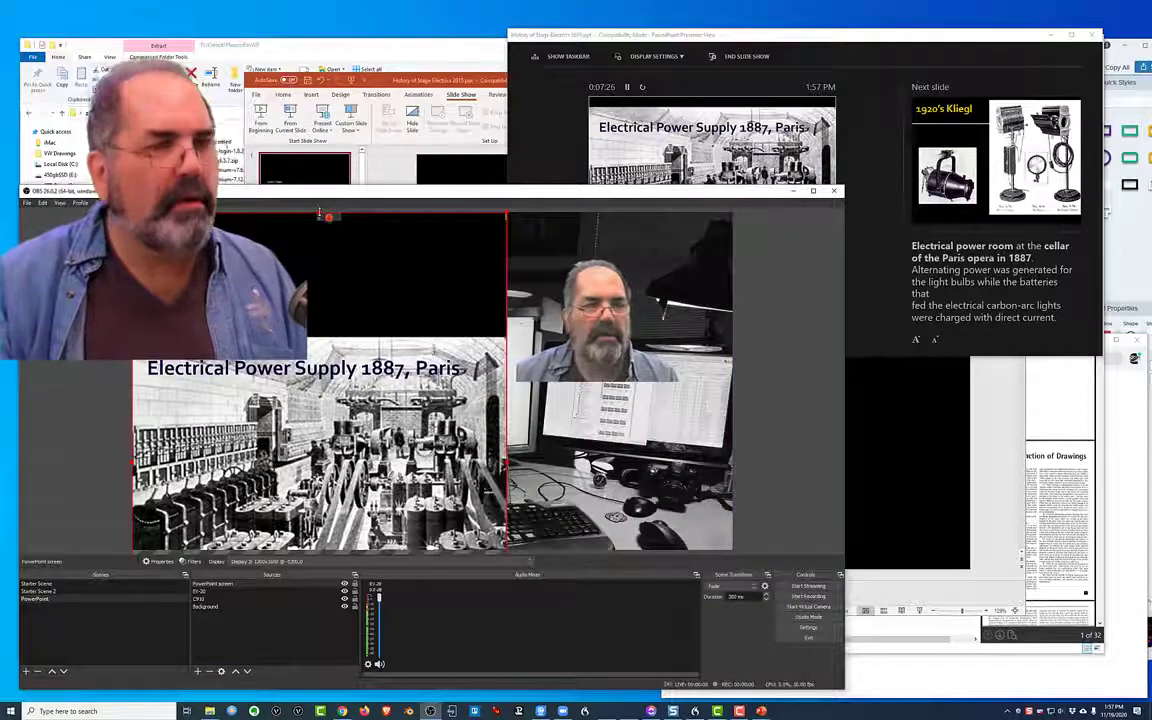
Crop the black bands off the top and bottom of the PowerPoint screen source and place it beside the webcam image
{"action": "mouse_move", "coordinate": [320, 214]}
{"action": "left_mouse_down"}
{"action": "mouse_move", "coordinate": [320, 312]}
{"action": "mouse_move", "coordinate": [320, 212]}
{"action": "left_mouse_up"}
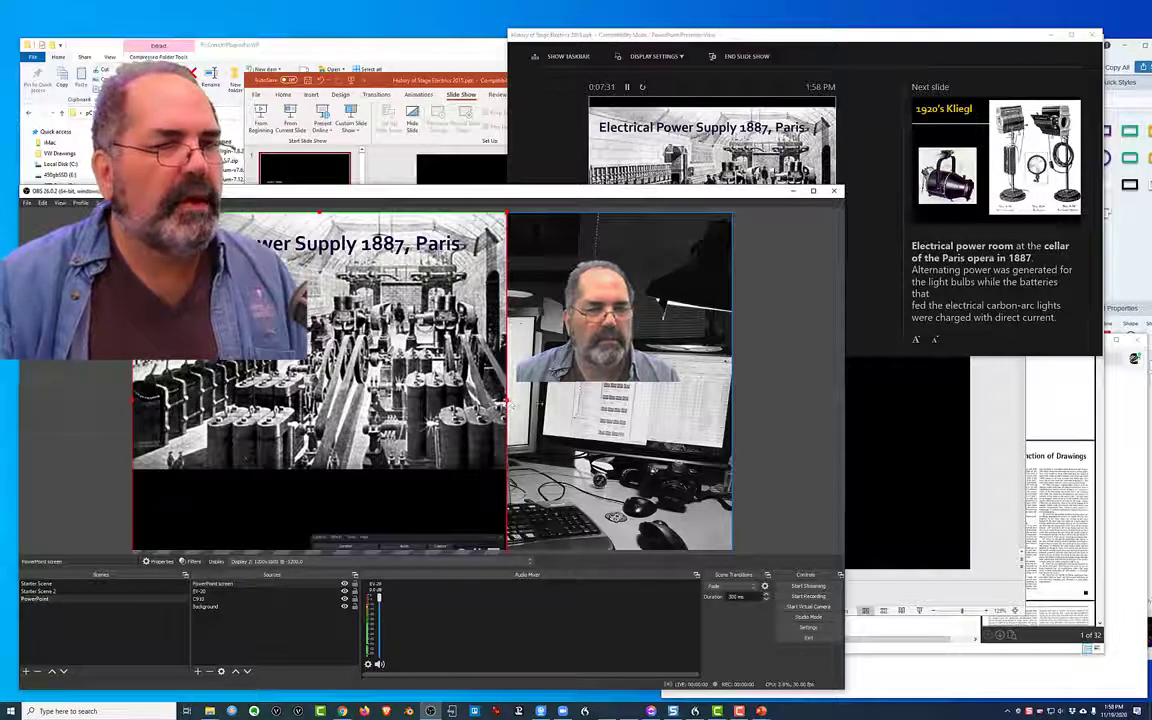
{"action": "left_click_drag", "start_coordinate": [341, 514], "coordinate": [349, 459]}
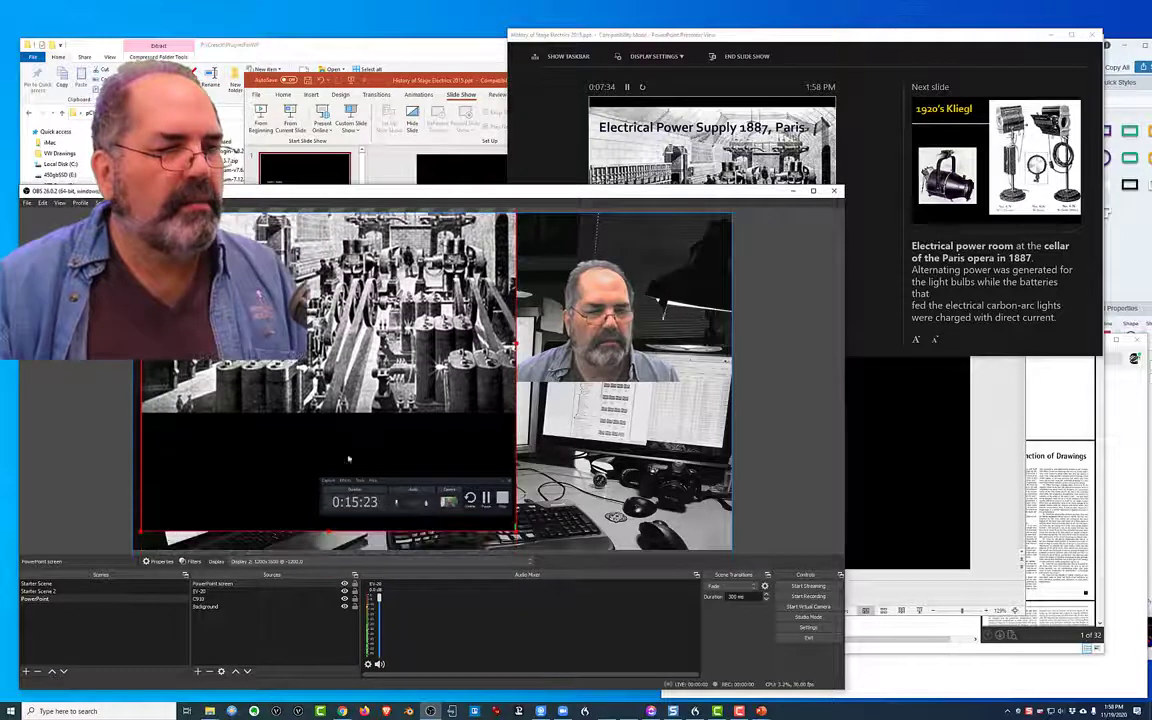
{"action": "mouse_move", "coordinate": [333, 528]}
{"action": "left_mouse_down"}
{"action": "mouse_move", "coordinate": [339, 400]}
{"action": "mouse_move", "coordinate": [325, 538]}
{"action": "mouse_move", "coordinate": [320, 516]}
{"action": "left_mouse_up"}
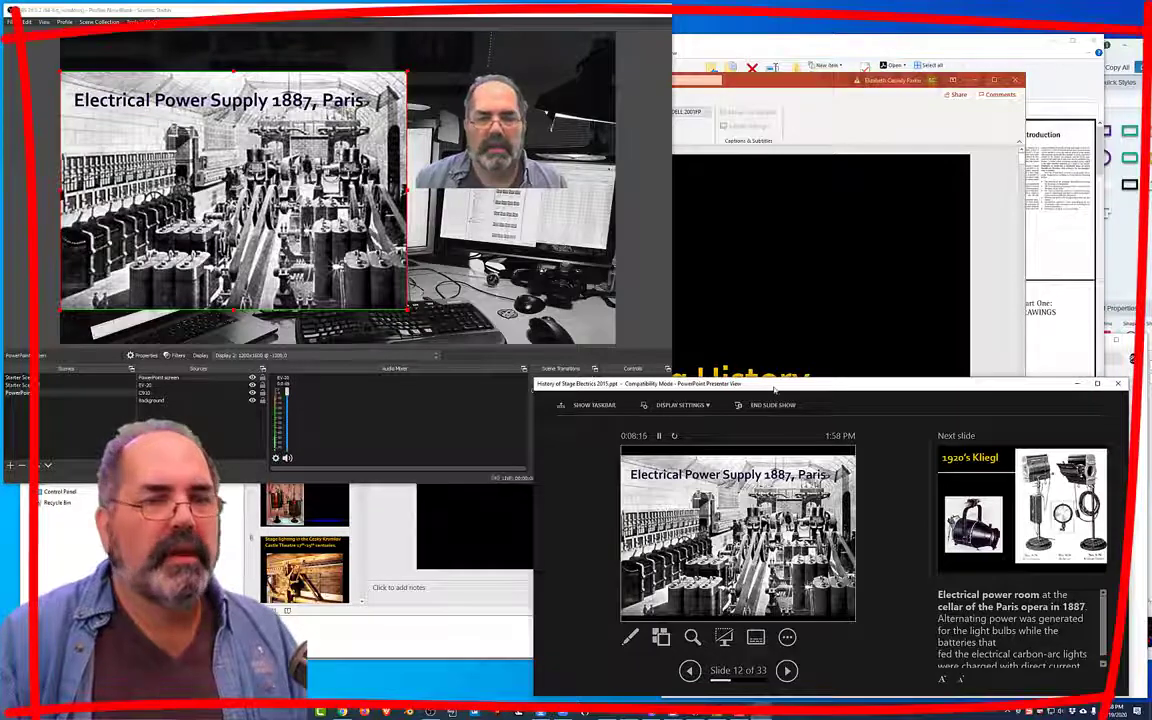
In PowerPoint Presenter View, jump to slide 1 and advance to the first bullet of the Pre-Electricity slide
{"action": "left_click_drag", "start_coordinate": [774, 390], "coordinate": [777, 366]}
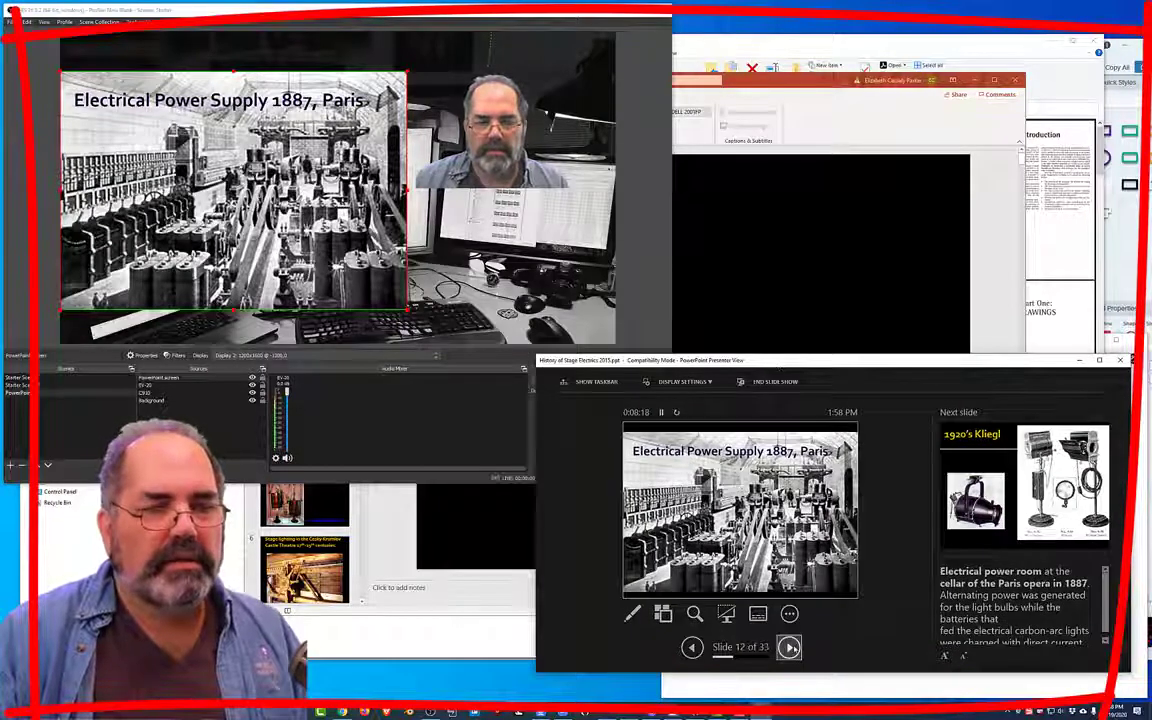
{"action": "left_click", "coordinate": [663, 614]}
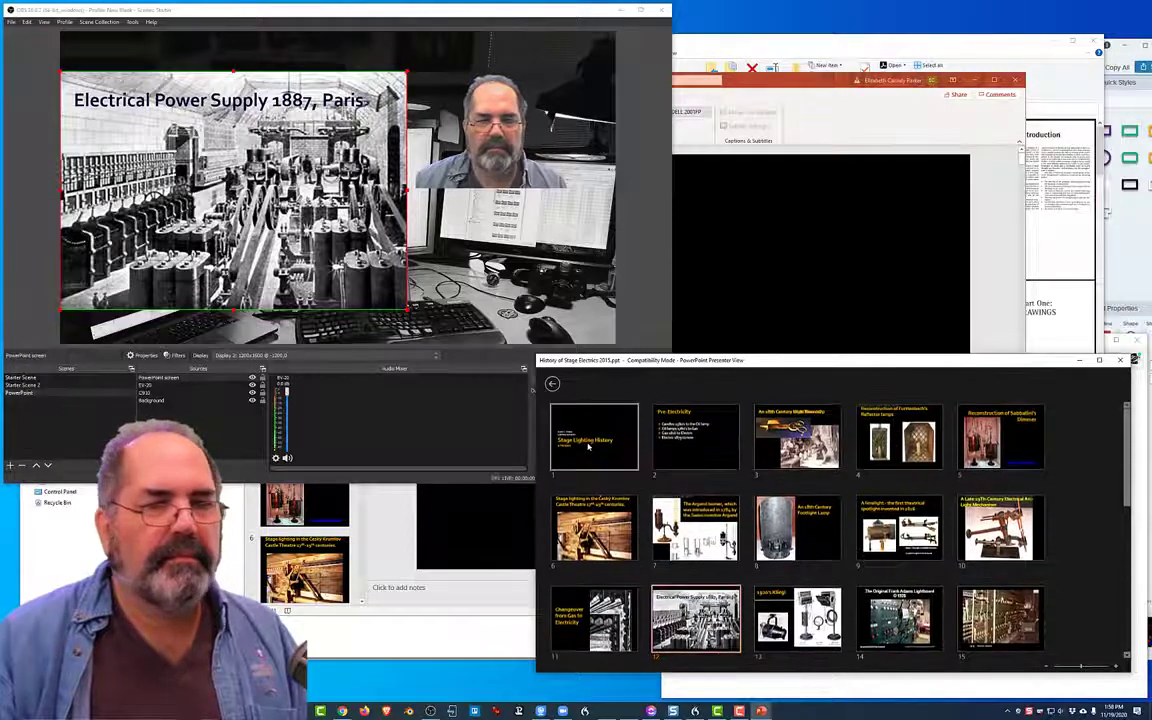
{"action": "left_click", "coordinate": [590, 445]}
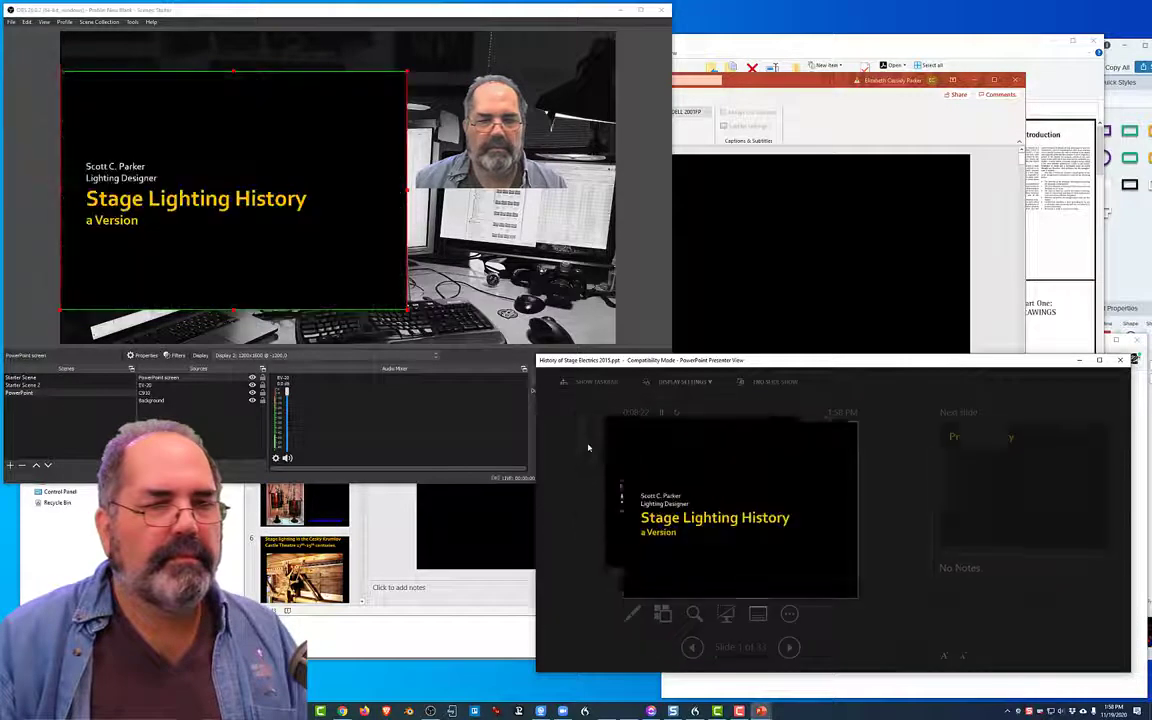
{"action": "left_click", "coordinate": [789, 647]}
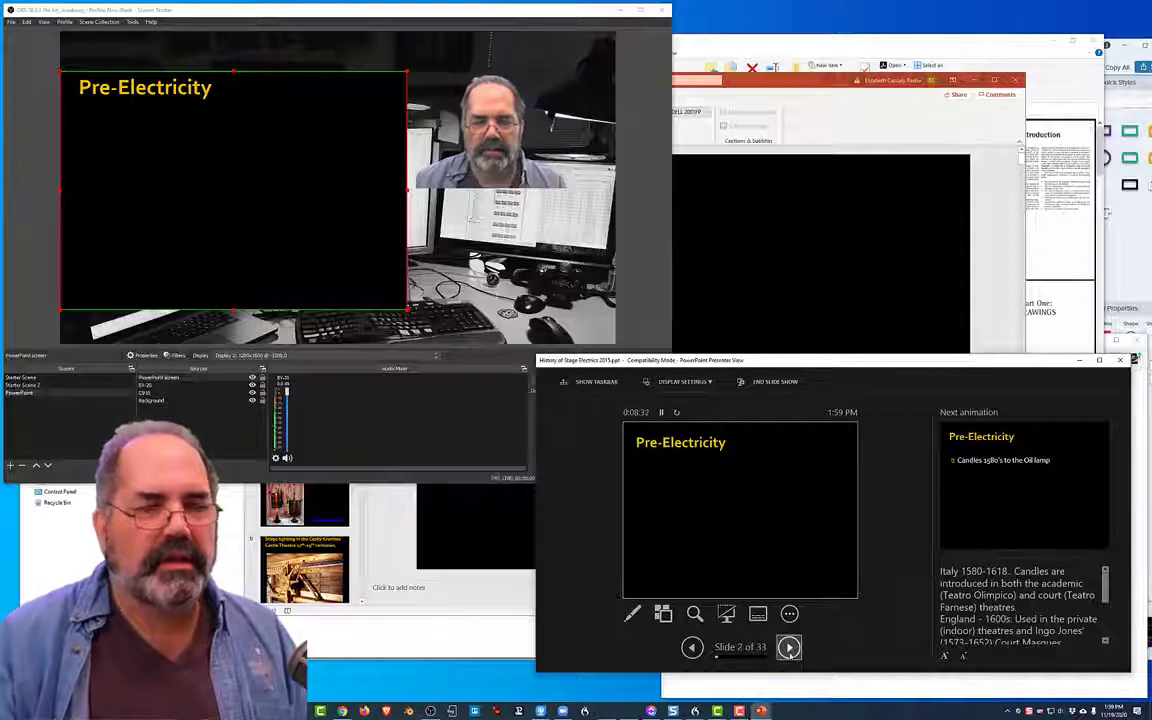
{"action": "left_click", "coordinate": [710, 552]}
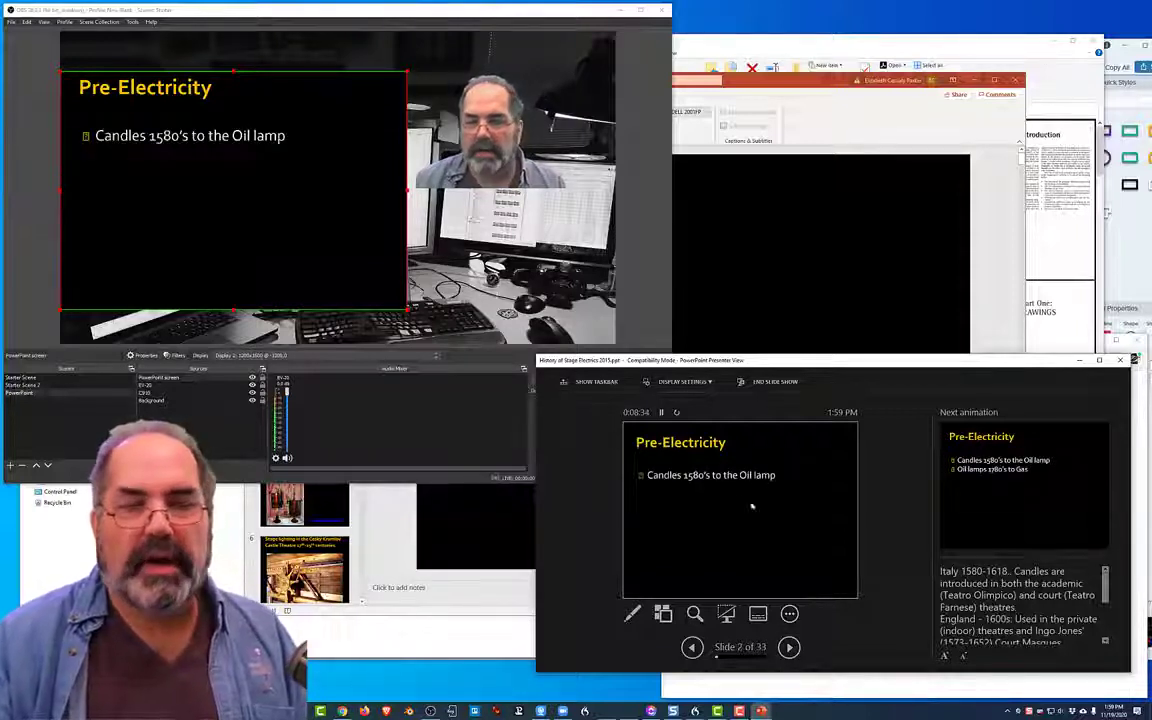
Enlarge the speaker notes area in Presenter View and reveal the remaining three bullets of the Pre-Electricity slide
{"action": "scroll", "coordinate": [1076, 594], "scroll_direction": "down", "scroll_amount": 2}
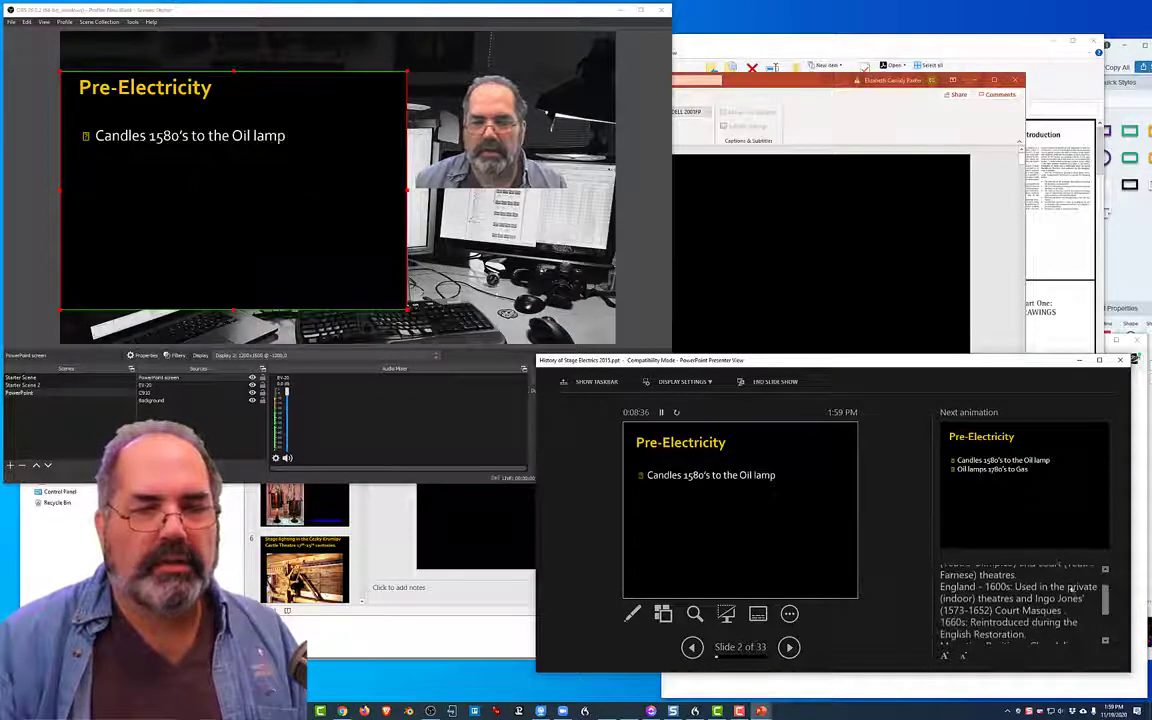
{"action": "left_click_drag", "start_coordinate": [1057, 562], "coordinate": [1055, 492]}
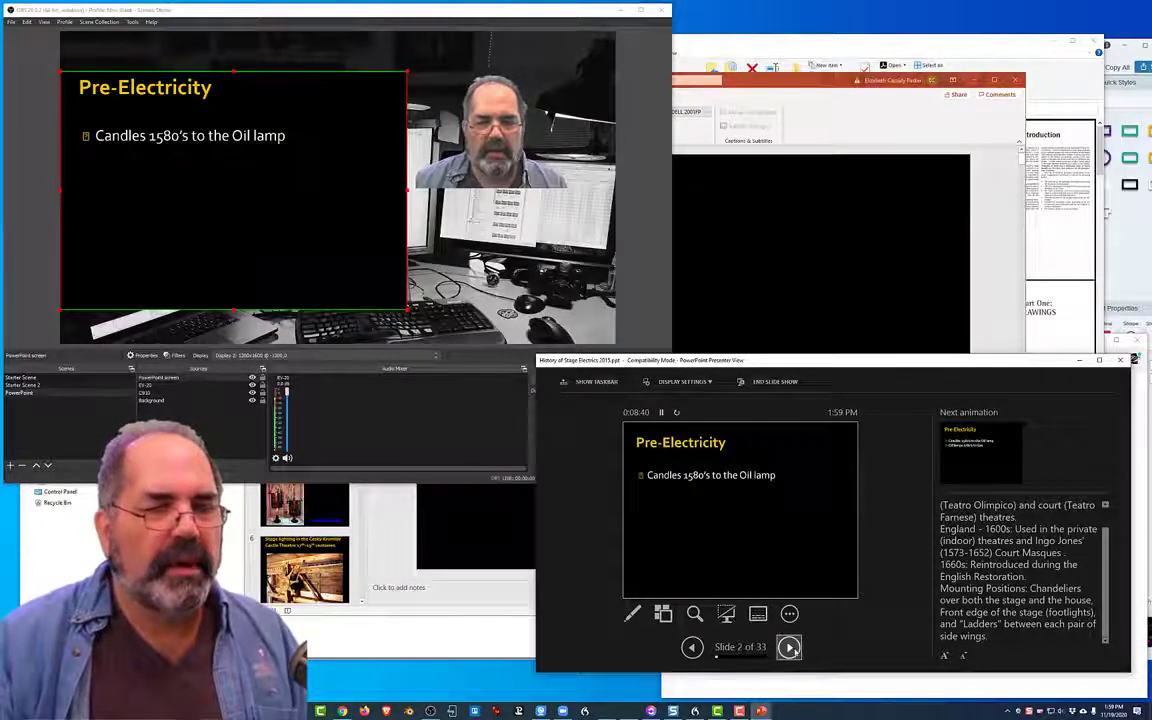
{"action": "left_click", "coordinate": [790, 648]}
{"action": "left_click", "coordinate": [790, 648]}
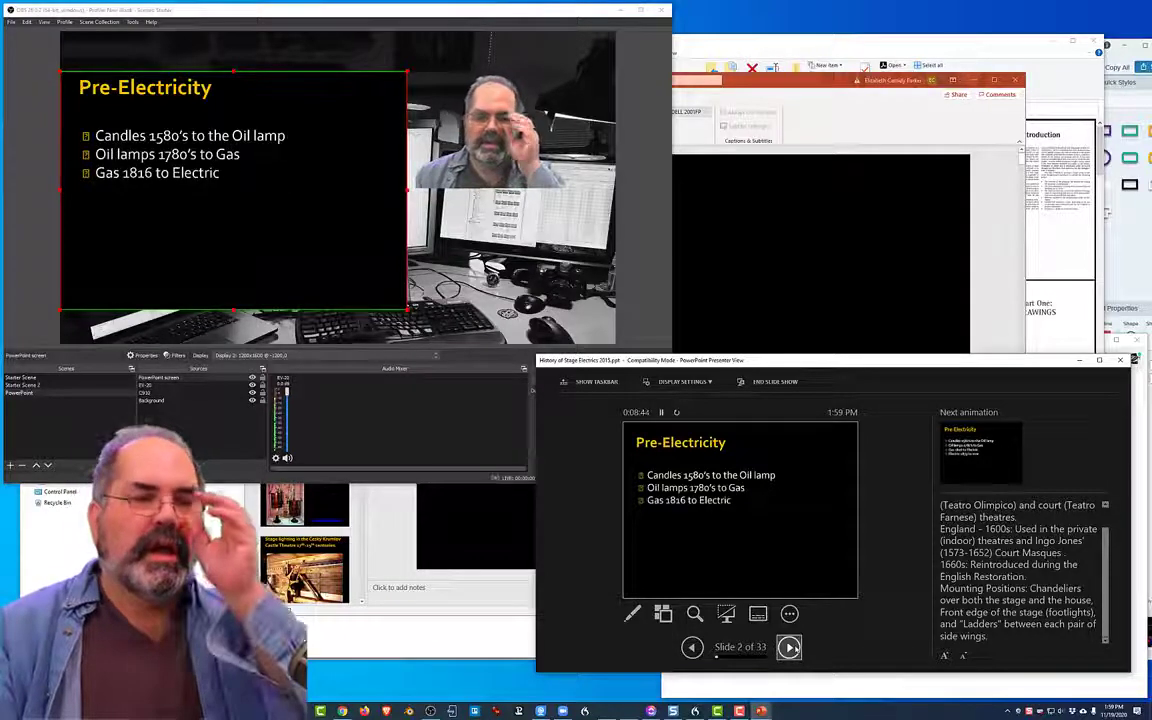
{"action": "left_click", "coordinate": [790, 648]}
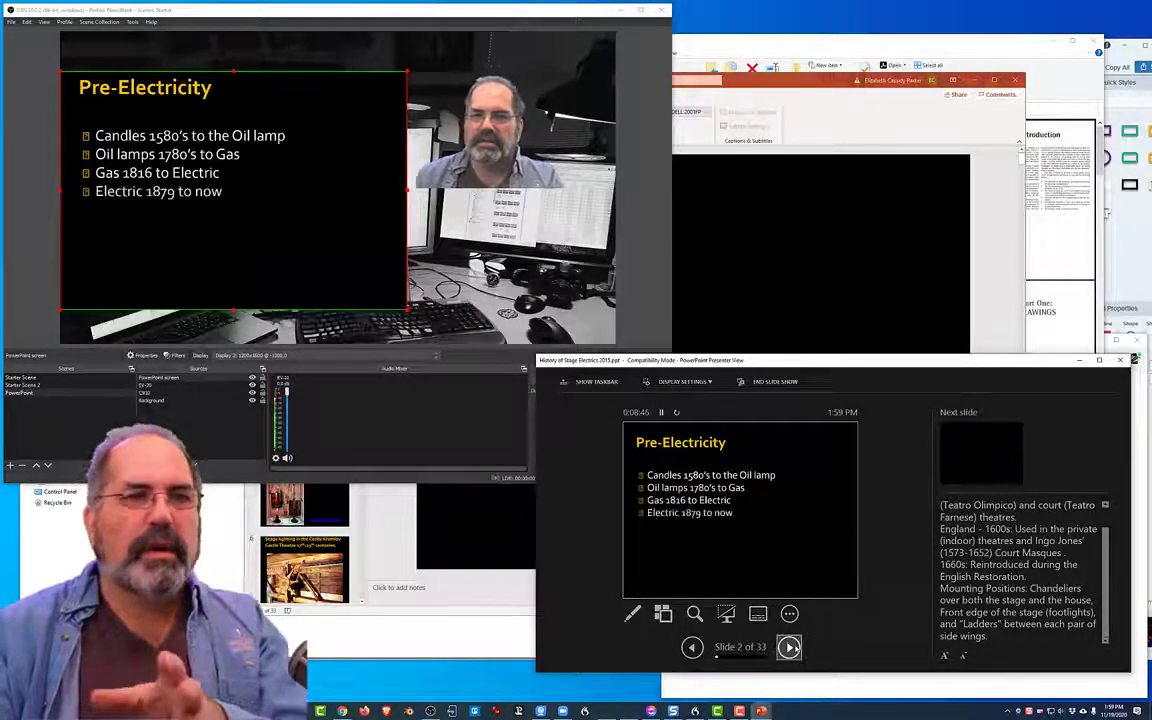
Advance the slide show to slide 3 and play its animations through the title, the engraving and the wick trimmer picture
{"action": "left_click", "coordinate": [790, 648]}
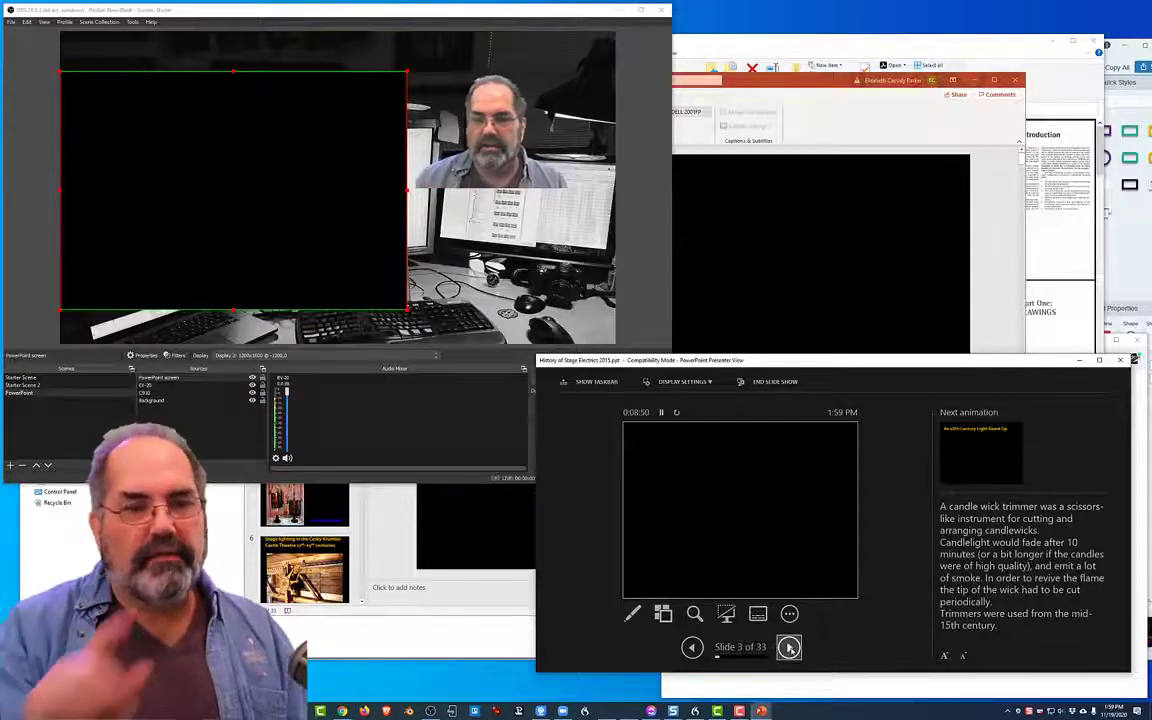
{"action": "left_click", "coordinate": [790, 648]}
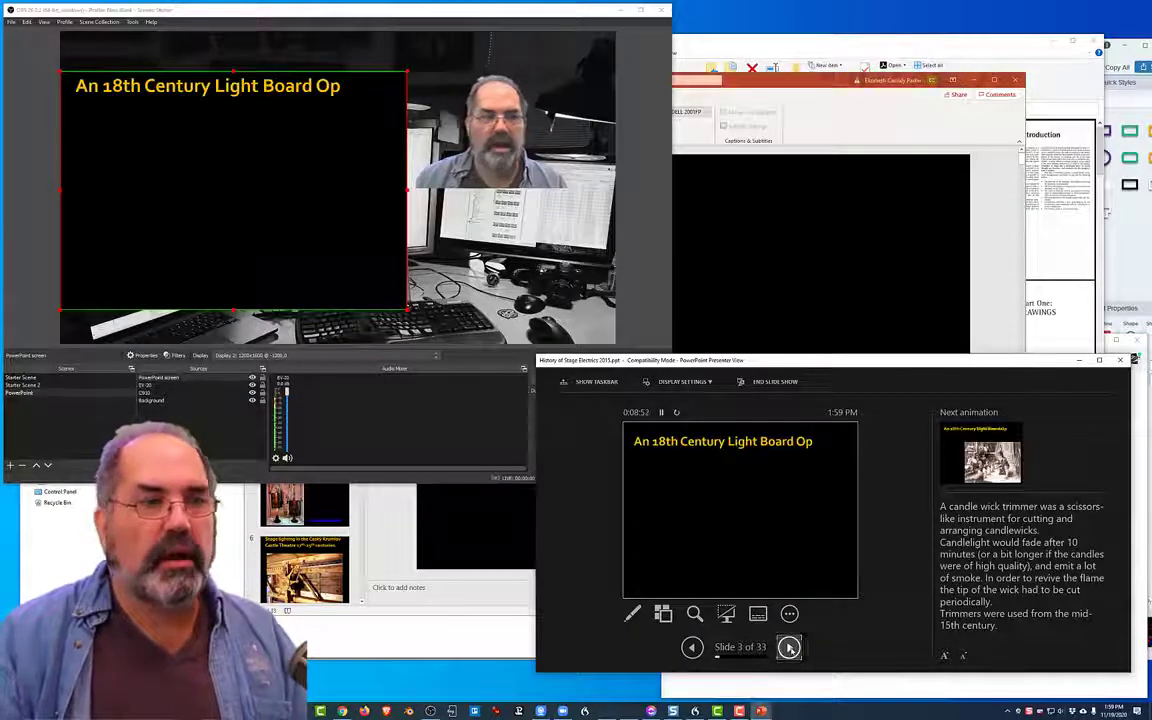
{"action": "left_click", "coordinate": [790, 648]}
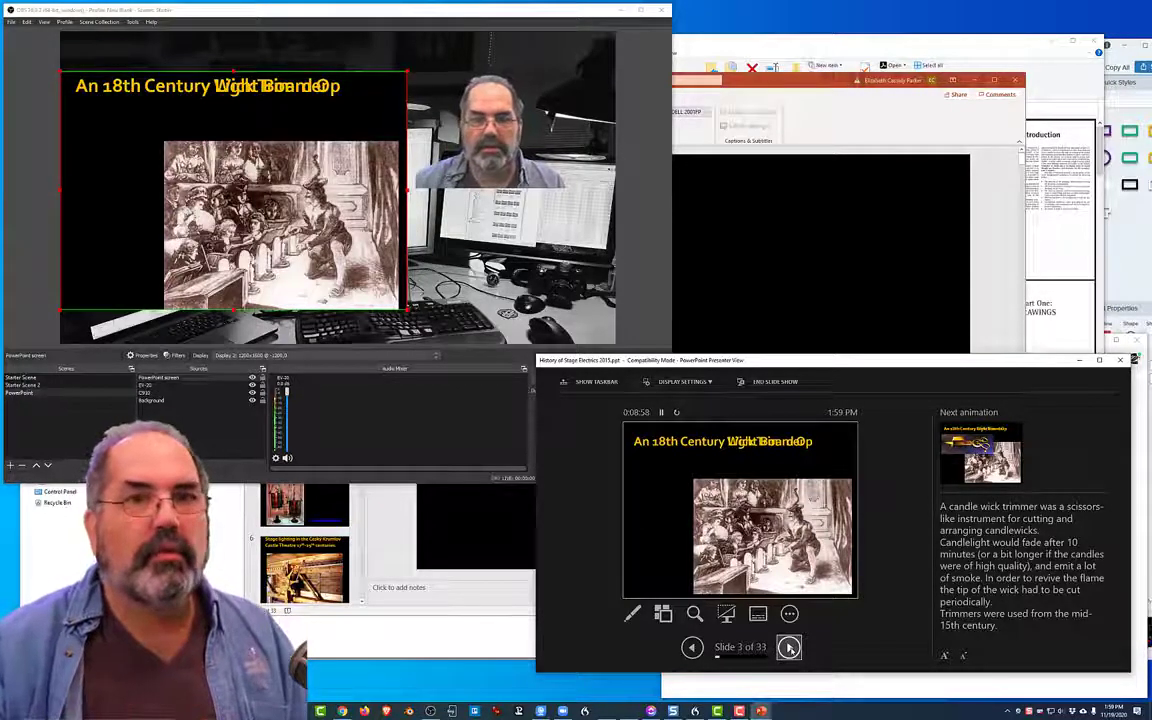
{"action": "left_click", "coordinate": [789, 648]}
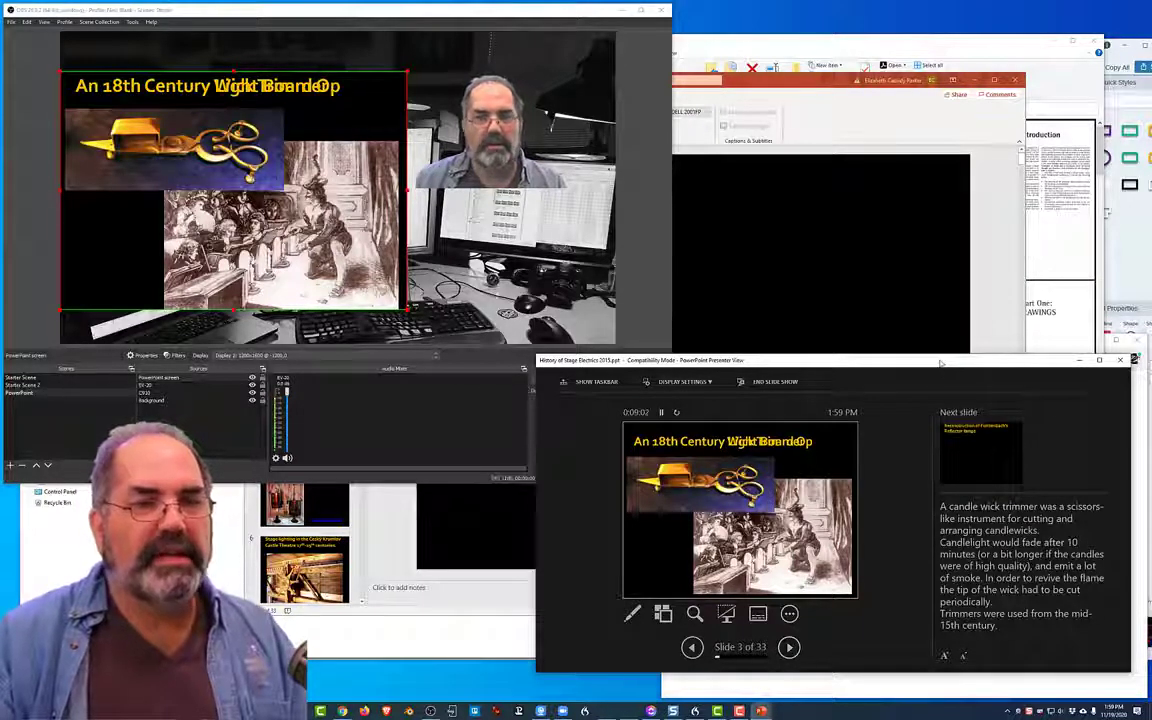
Switch to OBS Studio and show Starter Scene 2, followed by Starter Scene
{"action": "left_click", "coordinate": [557, 14]}
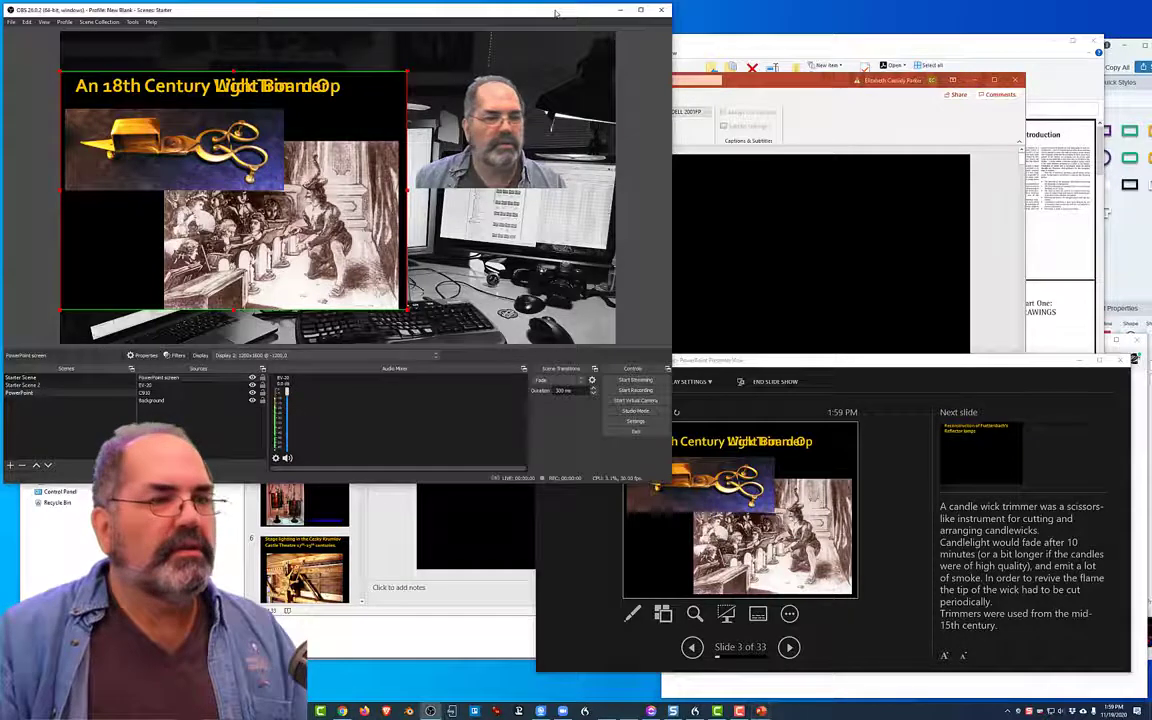
{"action": "left_click", "coordinate": [51, 386]}
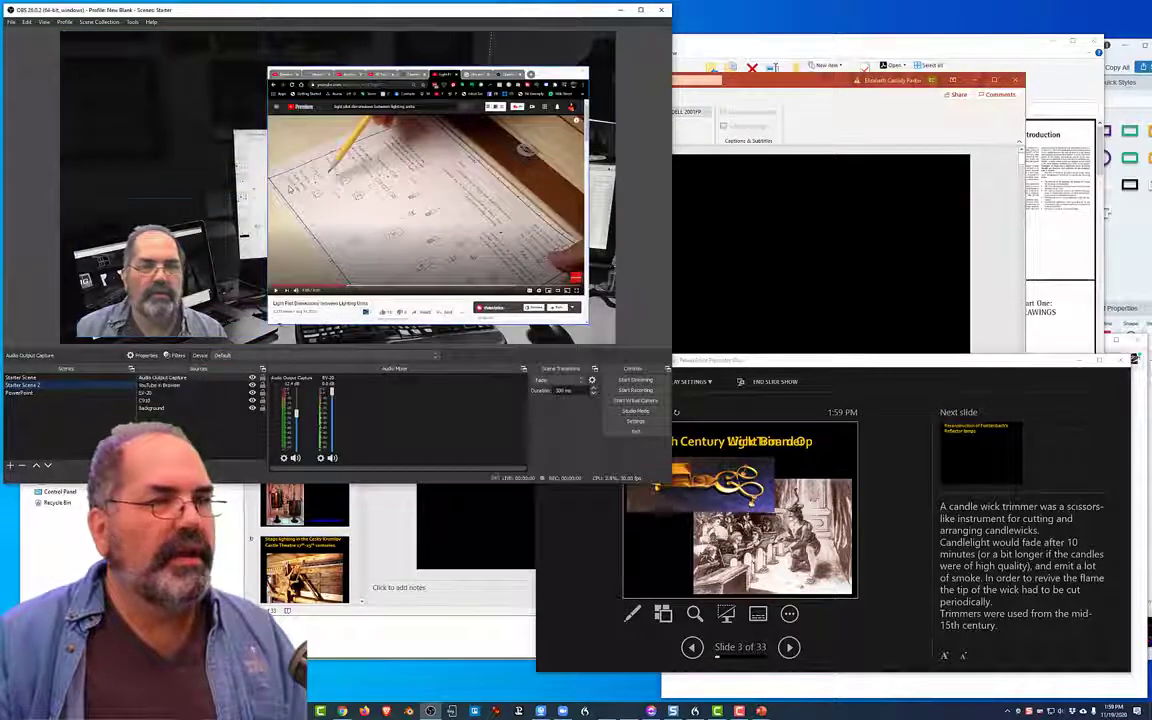
{"action": "left_click", "coordinate": [22, 377]}
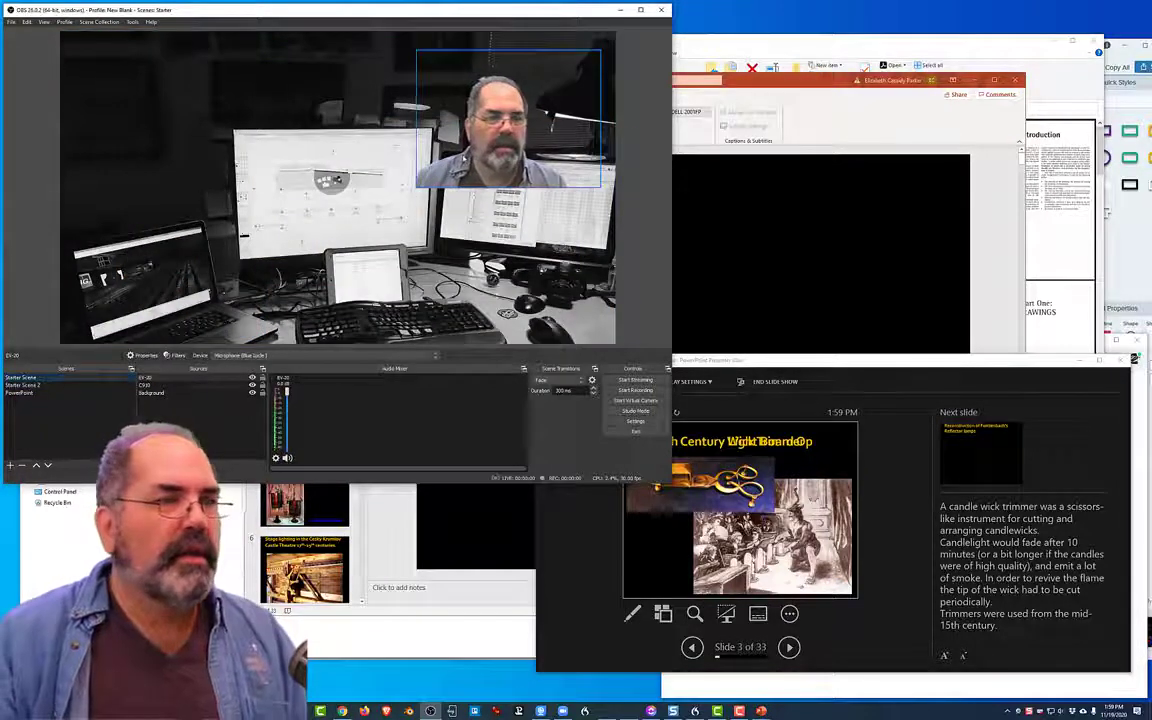
Enlarge the webcam source in Starter Scene and place it near the centre along the bottom edge of the canvas
{"action": "left_click", "coordinate": [508, 118]}
{"action": "left_click_drag", "start_coordinate": [415, 188], "coordinate": [230, 327]}
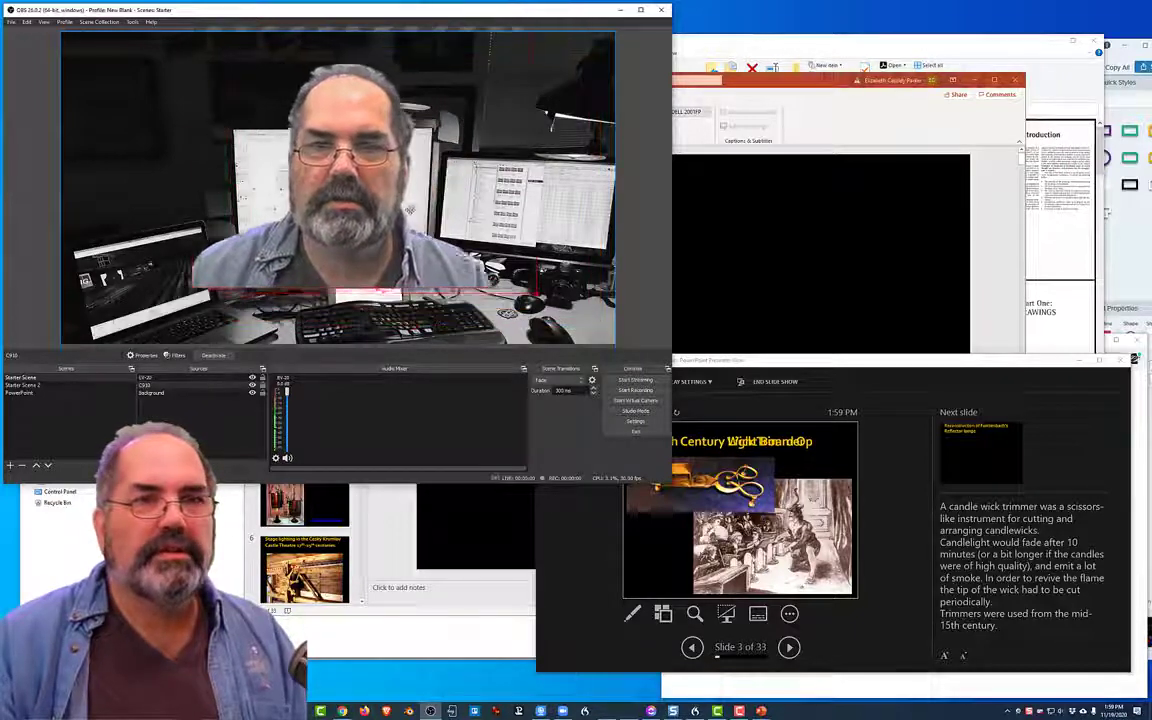
{"action": "left_click_drag", "start_coordinate": [455, 255], "coordinate": [390, 222]}
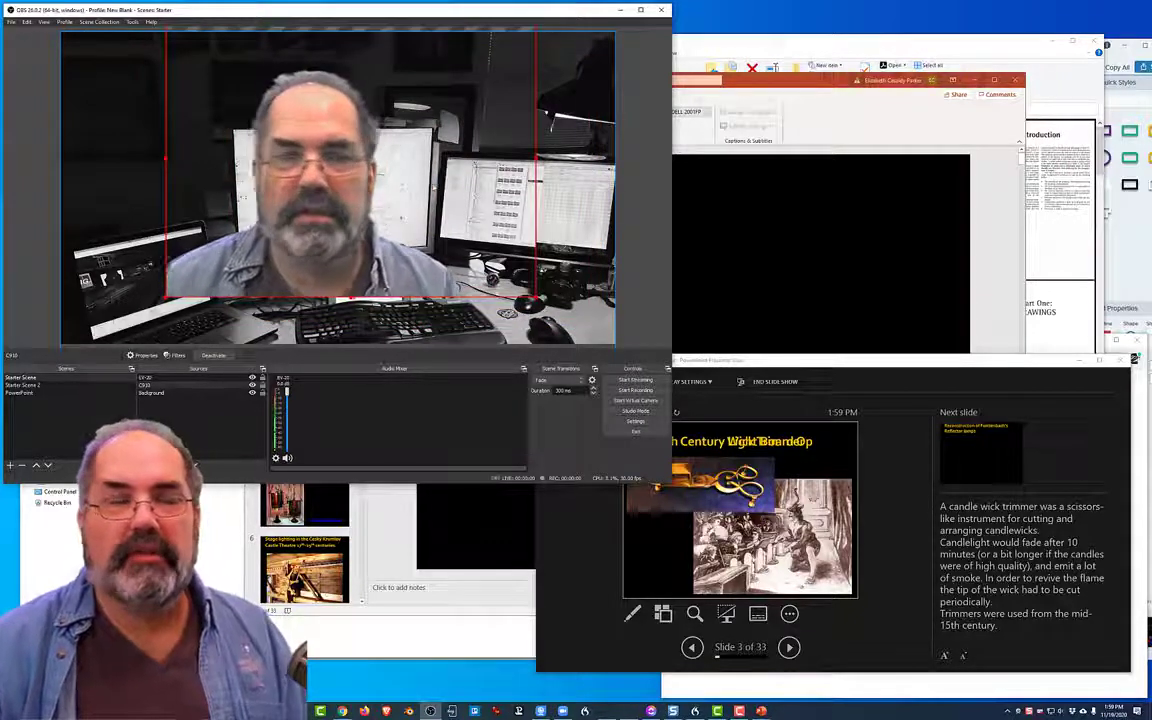
{"action": "left_click_drag", "start_coordinate": [388, 168], "coordinate": [412, 204]}
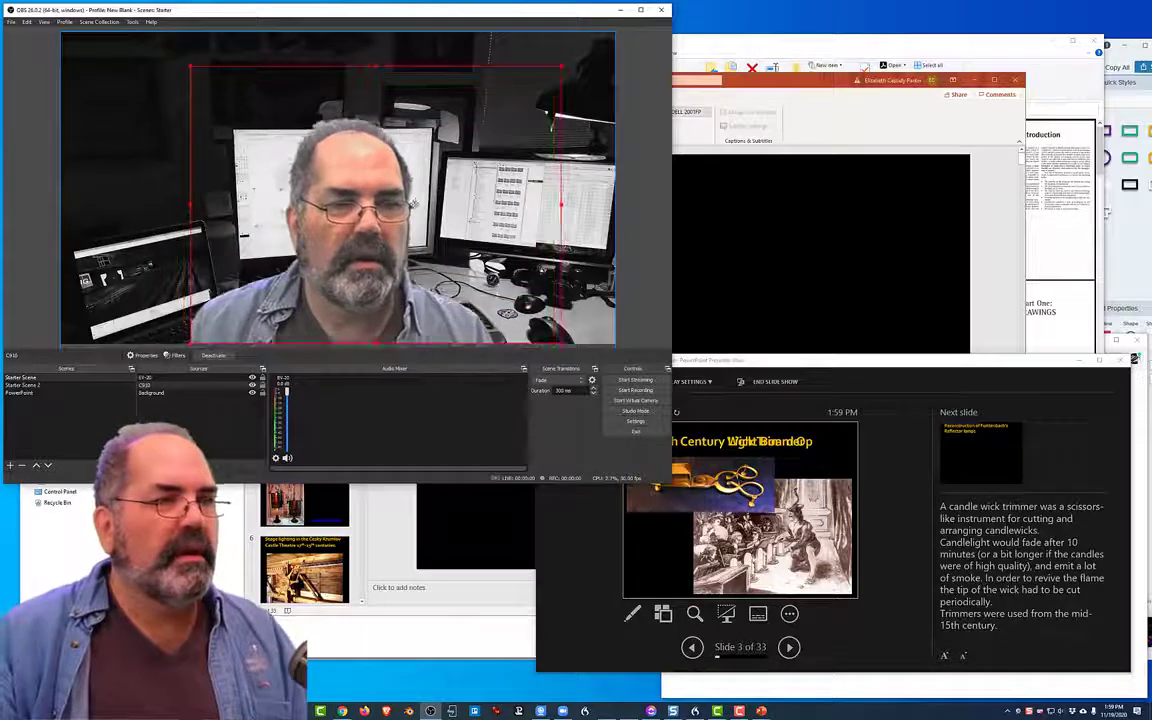
Cycle through Starter Scene 2 and the PowerPoint scene to compare them, ending on Starter Scene
{"action": "left_click", "coordinate": [62, 387]}
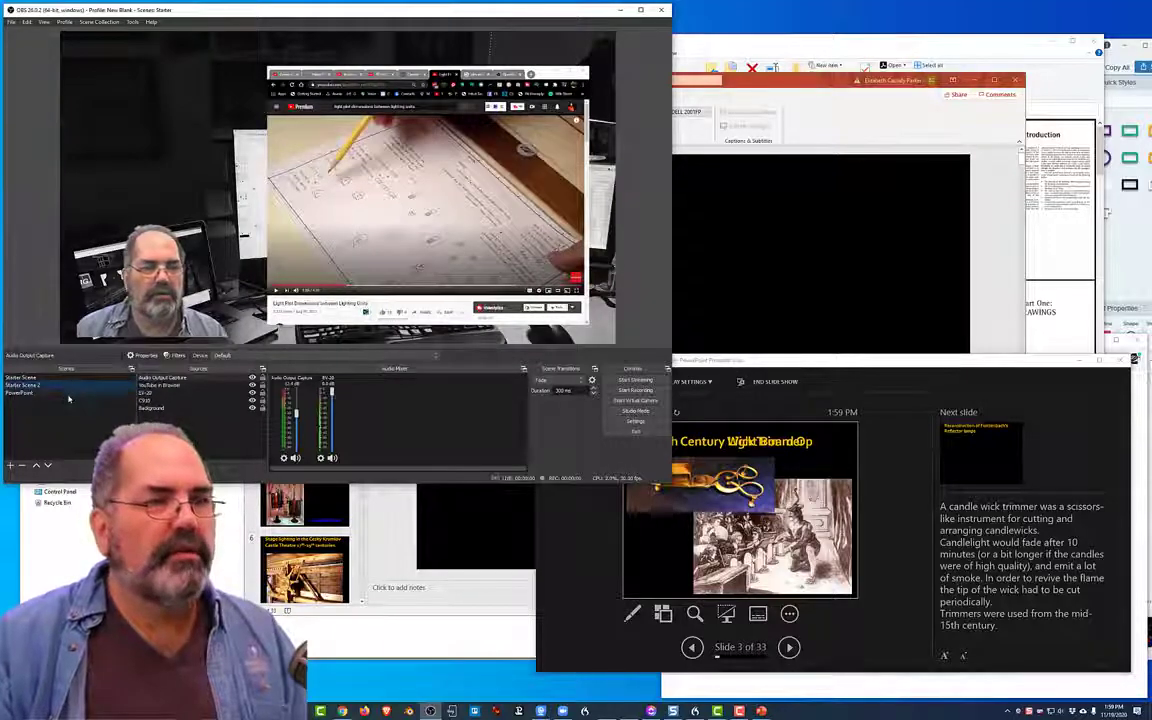
{"action": "left_click", "coordinate": [73, 395]}
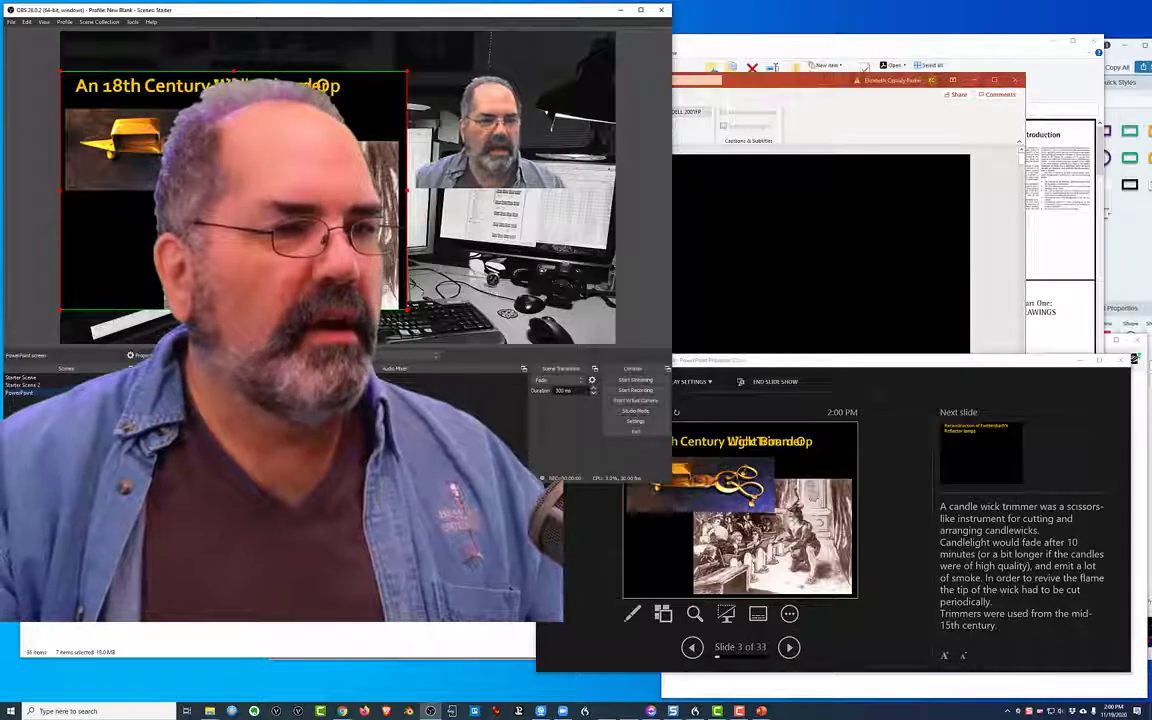
{"action": "left_click", "coordinate": [86, 386]}
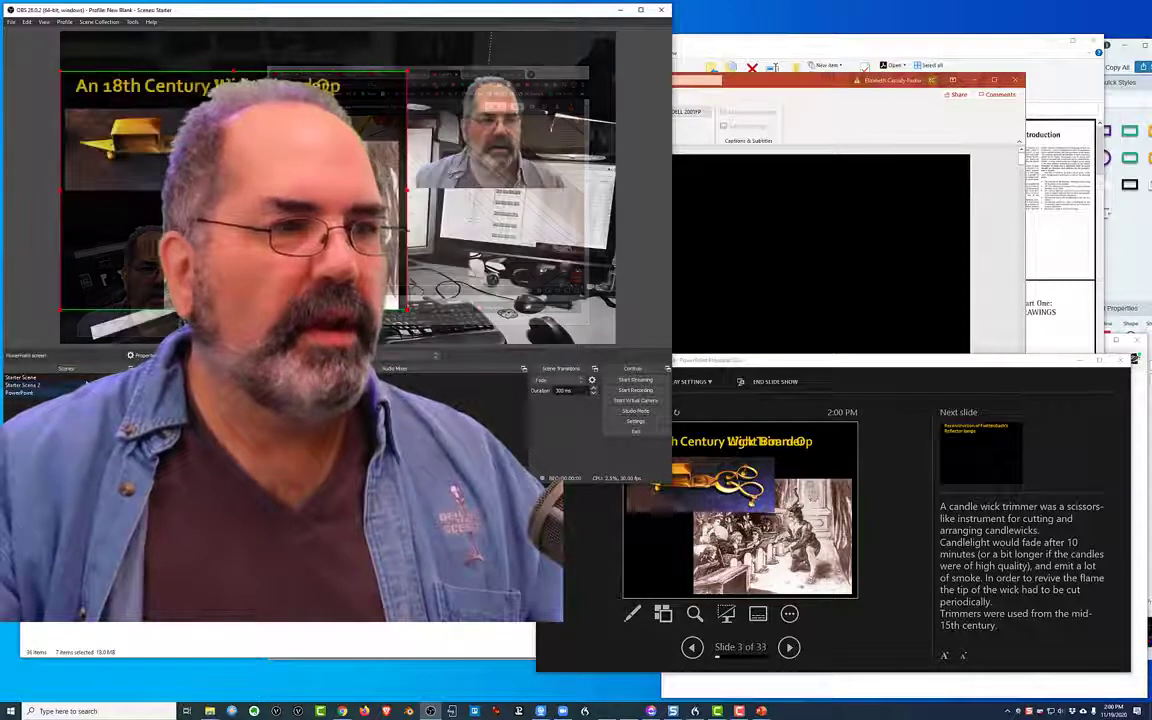
{"action": "left_click", "coordinate": [86, 378]}
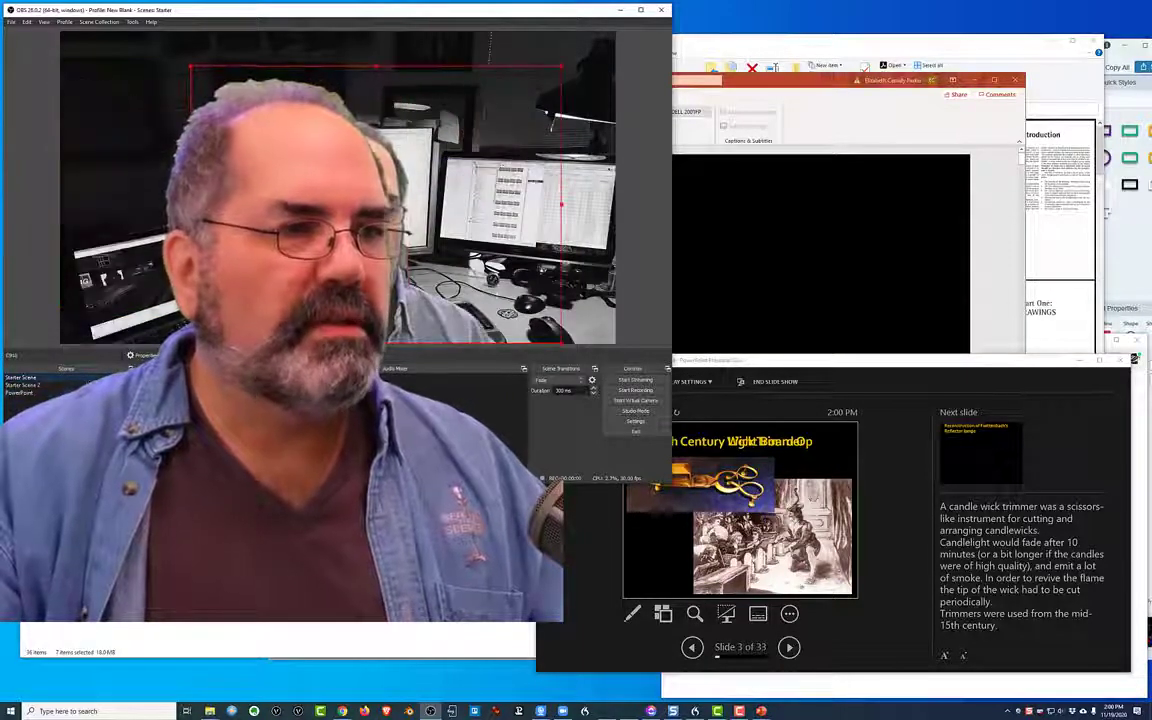